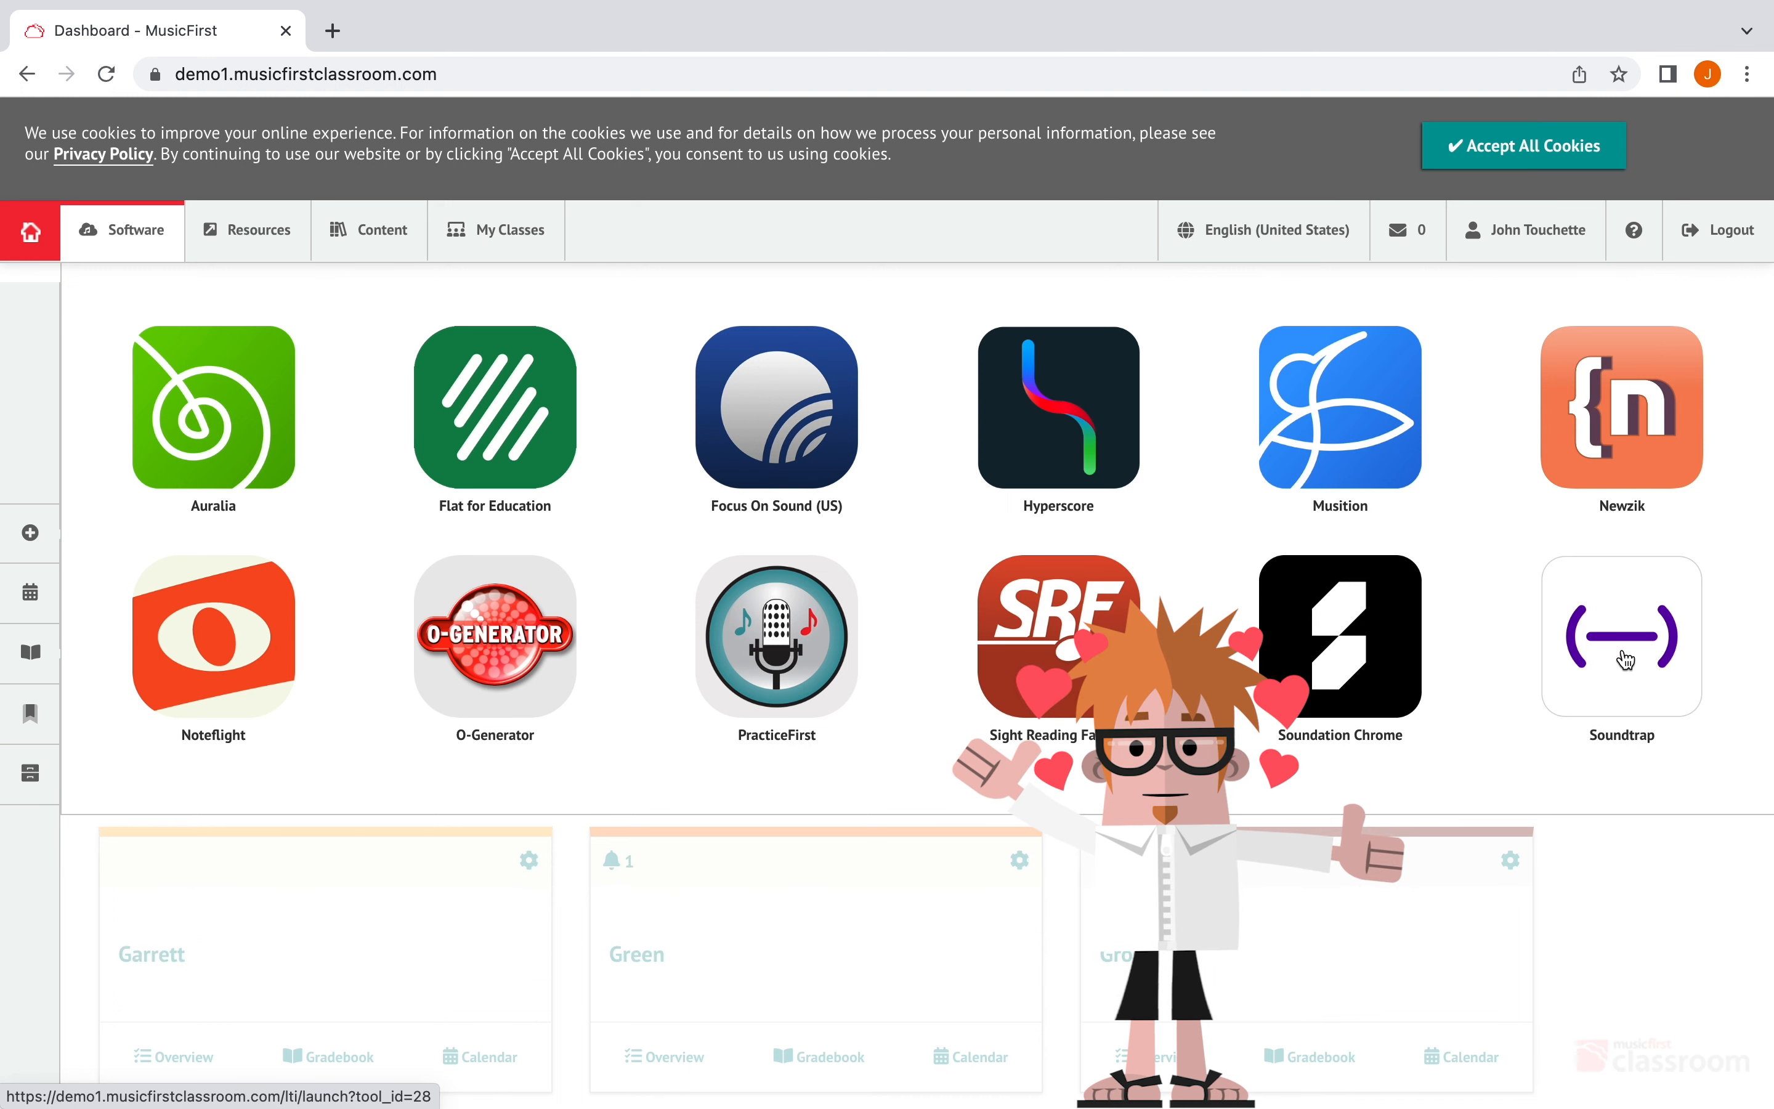
Step: Launch Soundtrap from the MusicFirst software list and look through the existing projects
{"action": "left_click", "coordinate": [1624, 660]}
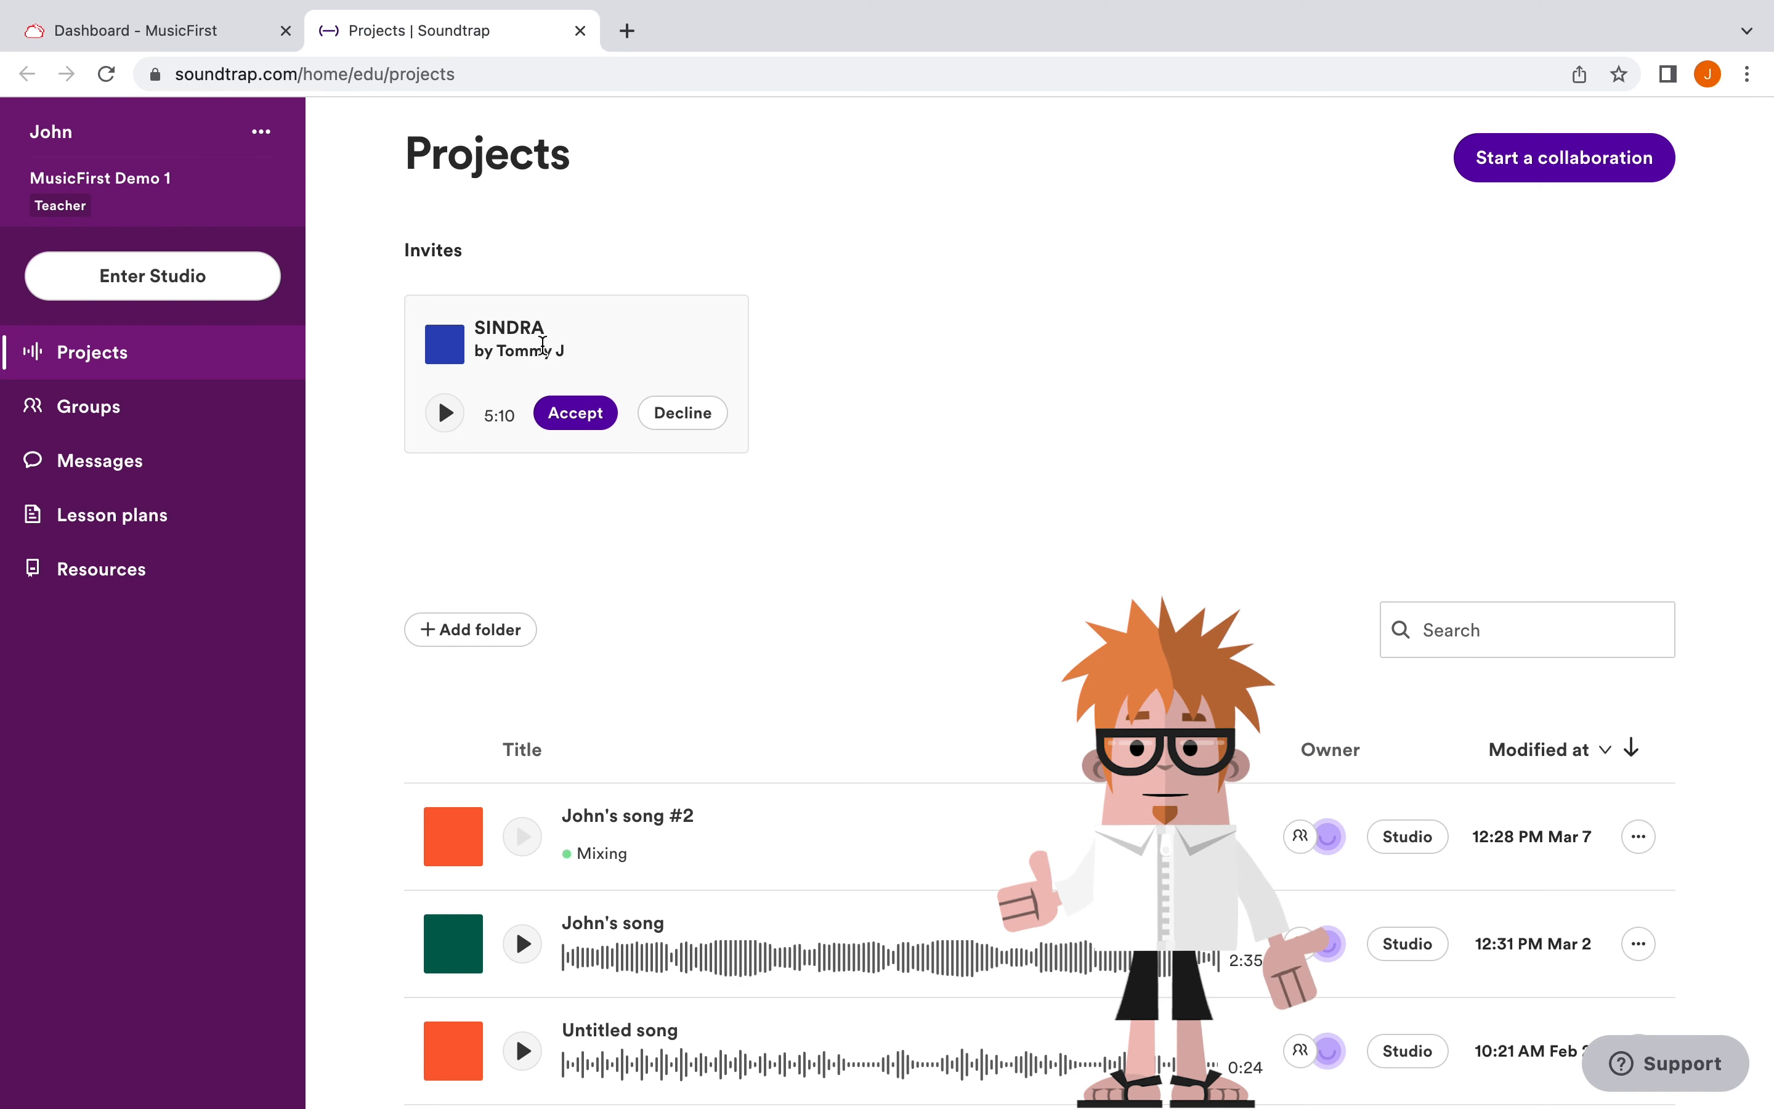
{"action": "scroll", "coordinate": [903, 598], "scroll_direction": "down", "scroll_amount": 1}
{"action": "scroll", "coordinate": [903, 598], "scroll_direction": "down", "scroll_amount": 8}
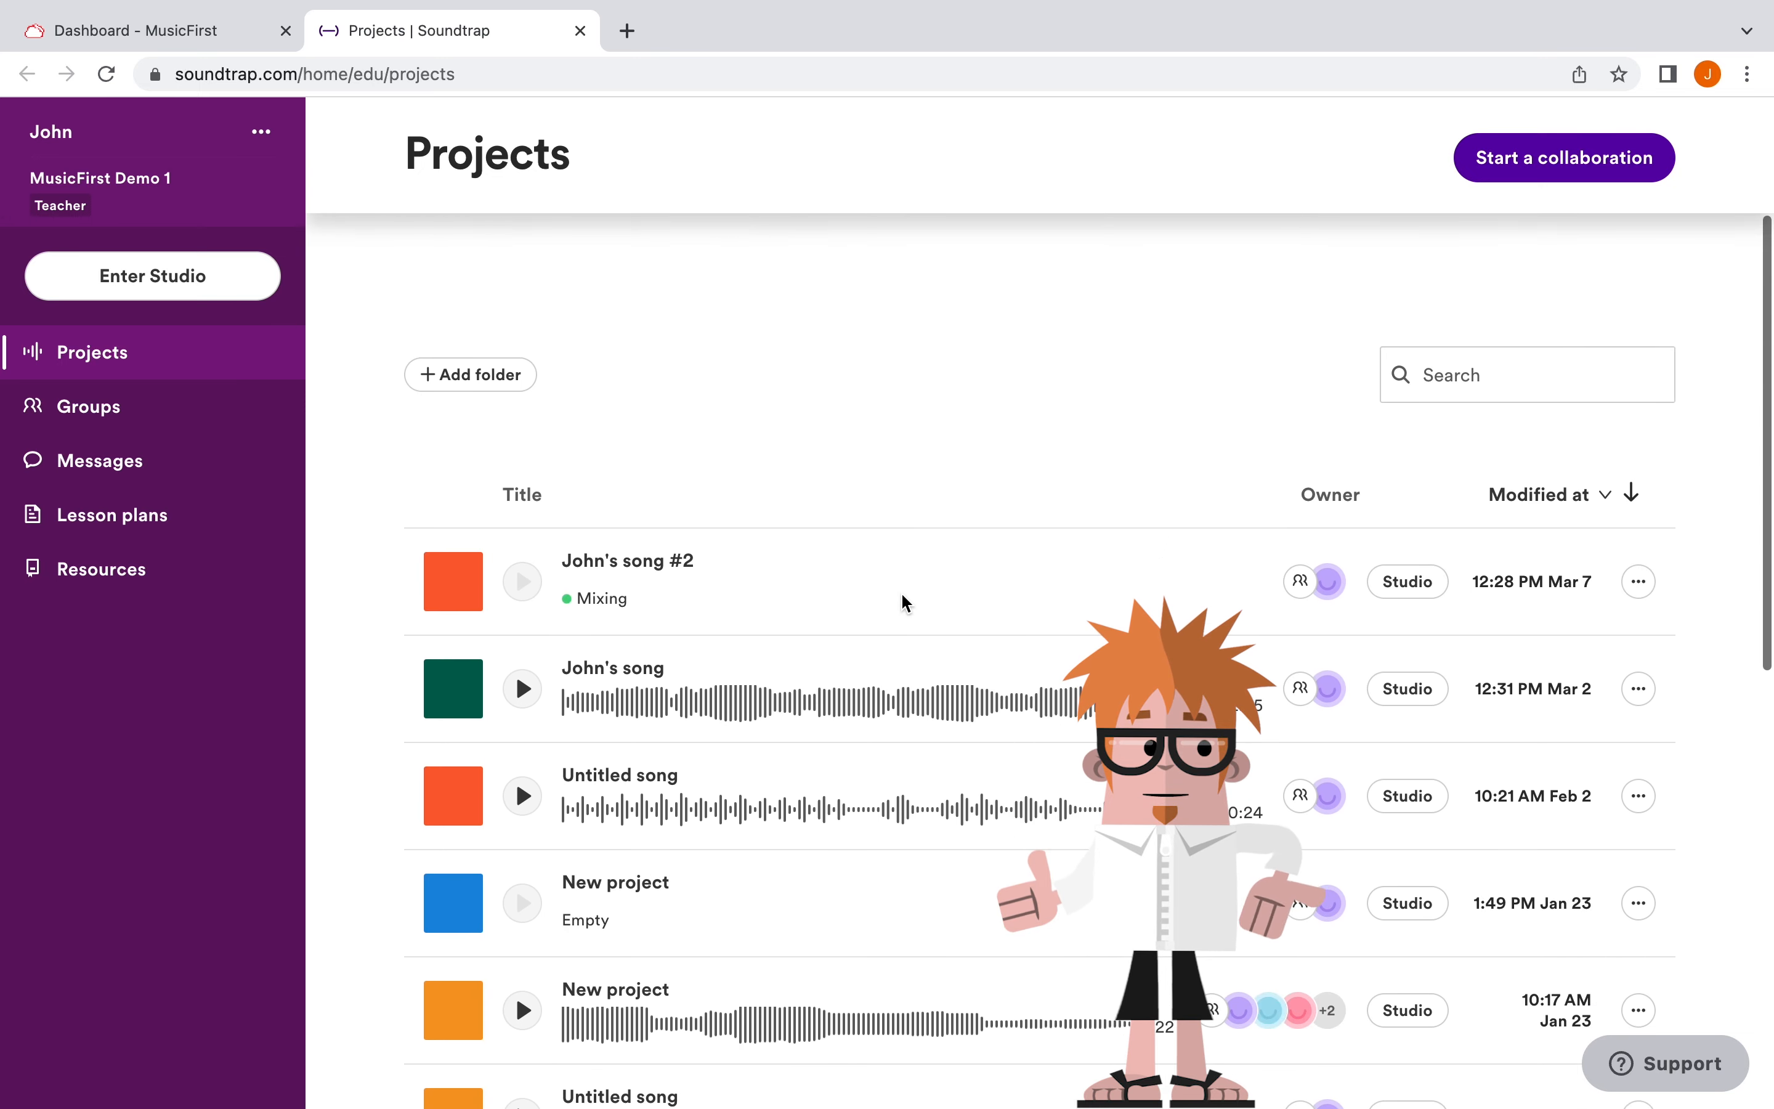
{"action": "scroll", "coordinate": [903, 597], "scroll_direction": "up", "scroll_amount": 6}
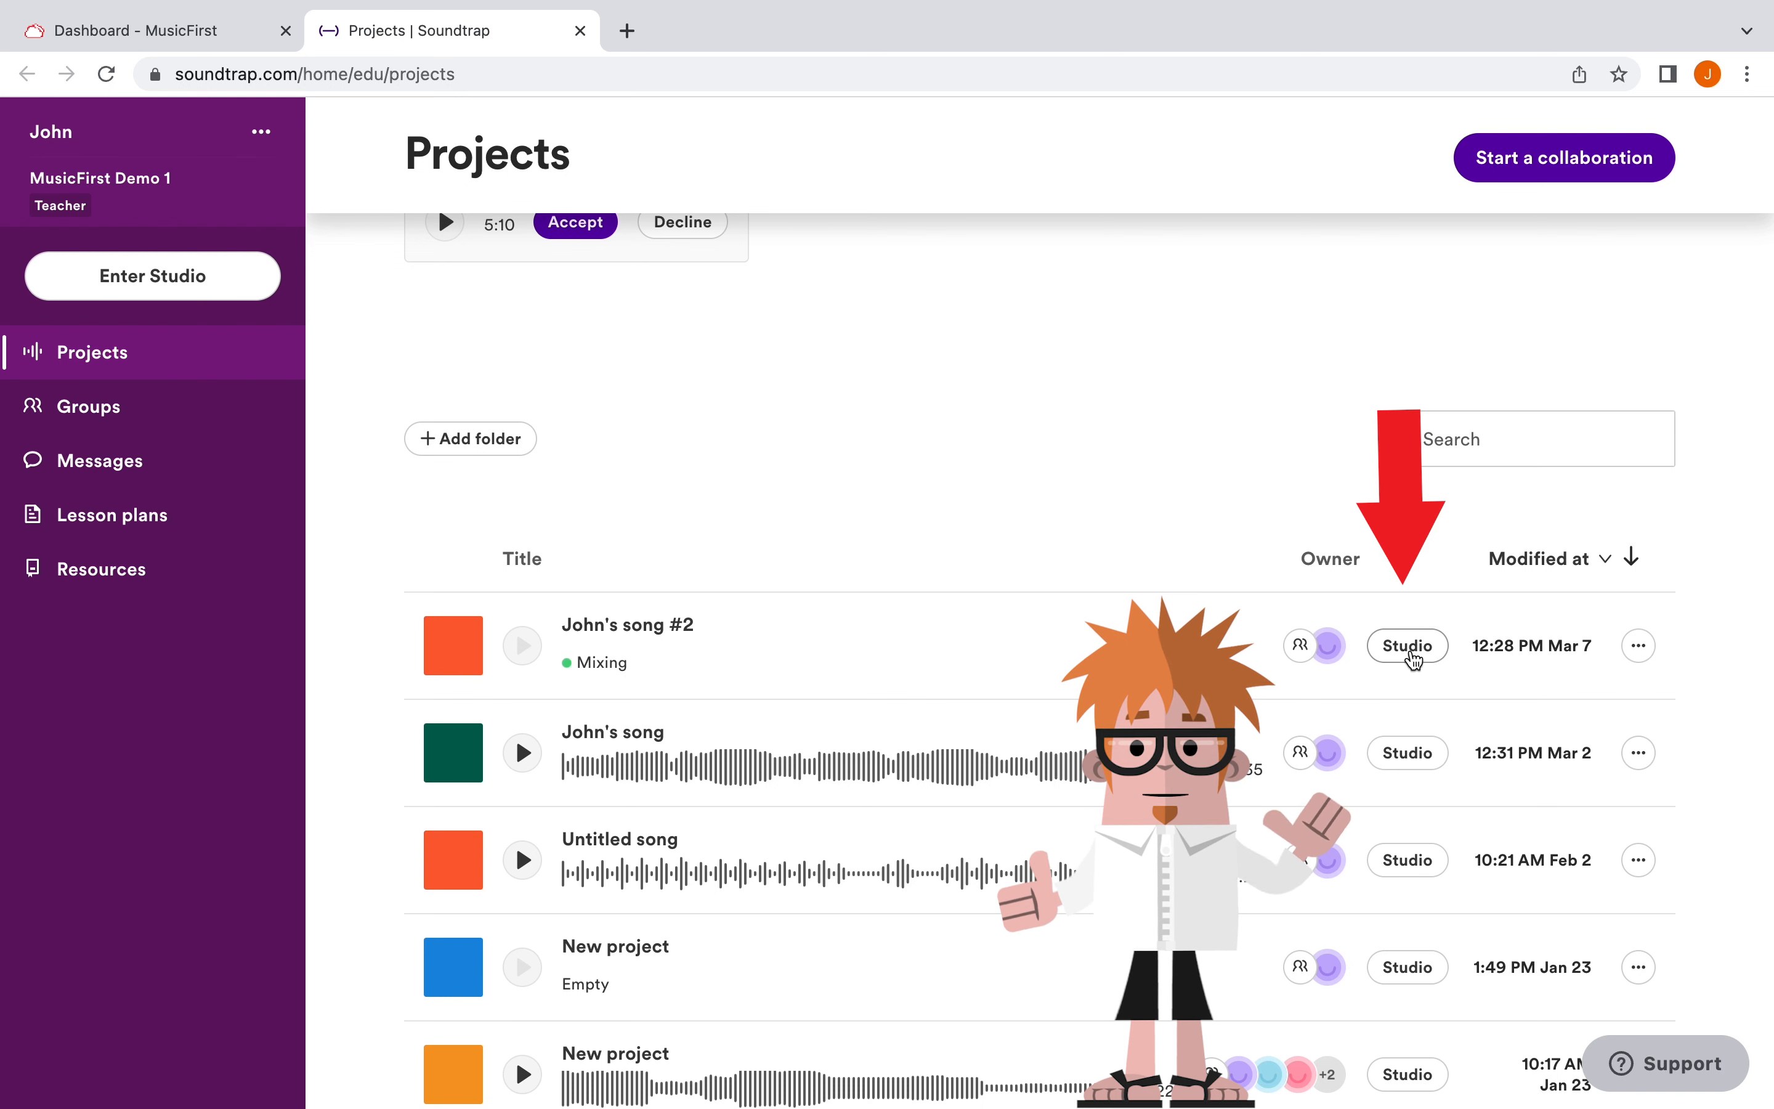
{"action": "scroll", "coordinate": [1147, 449], "scroll_direction": "up", "scroll_amount": 3}
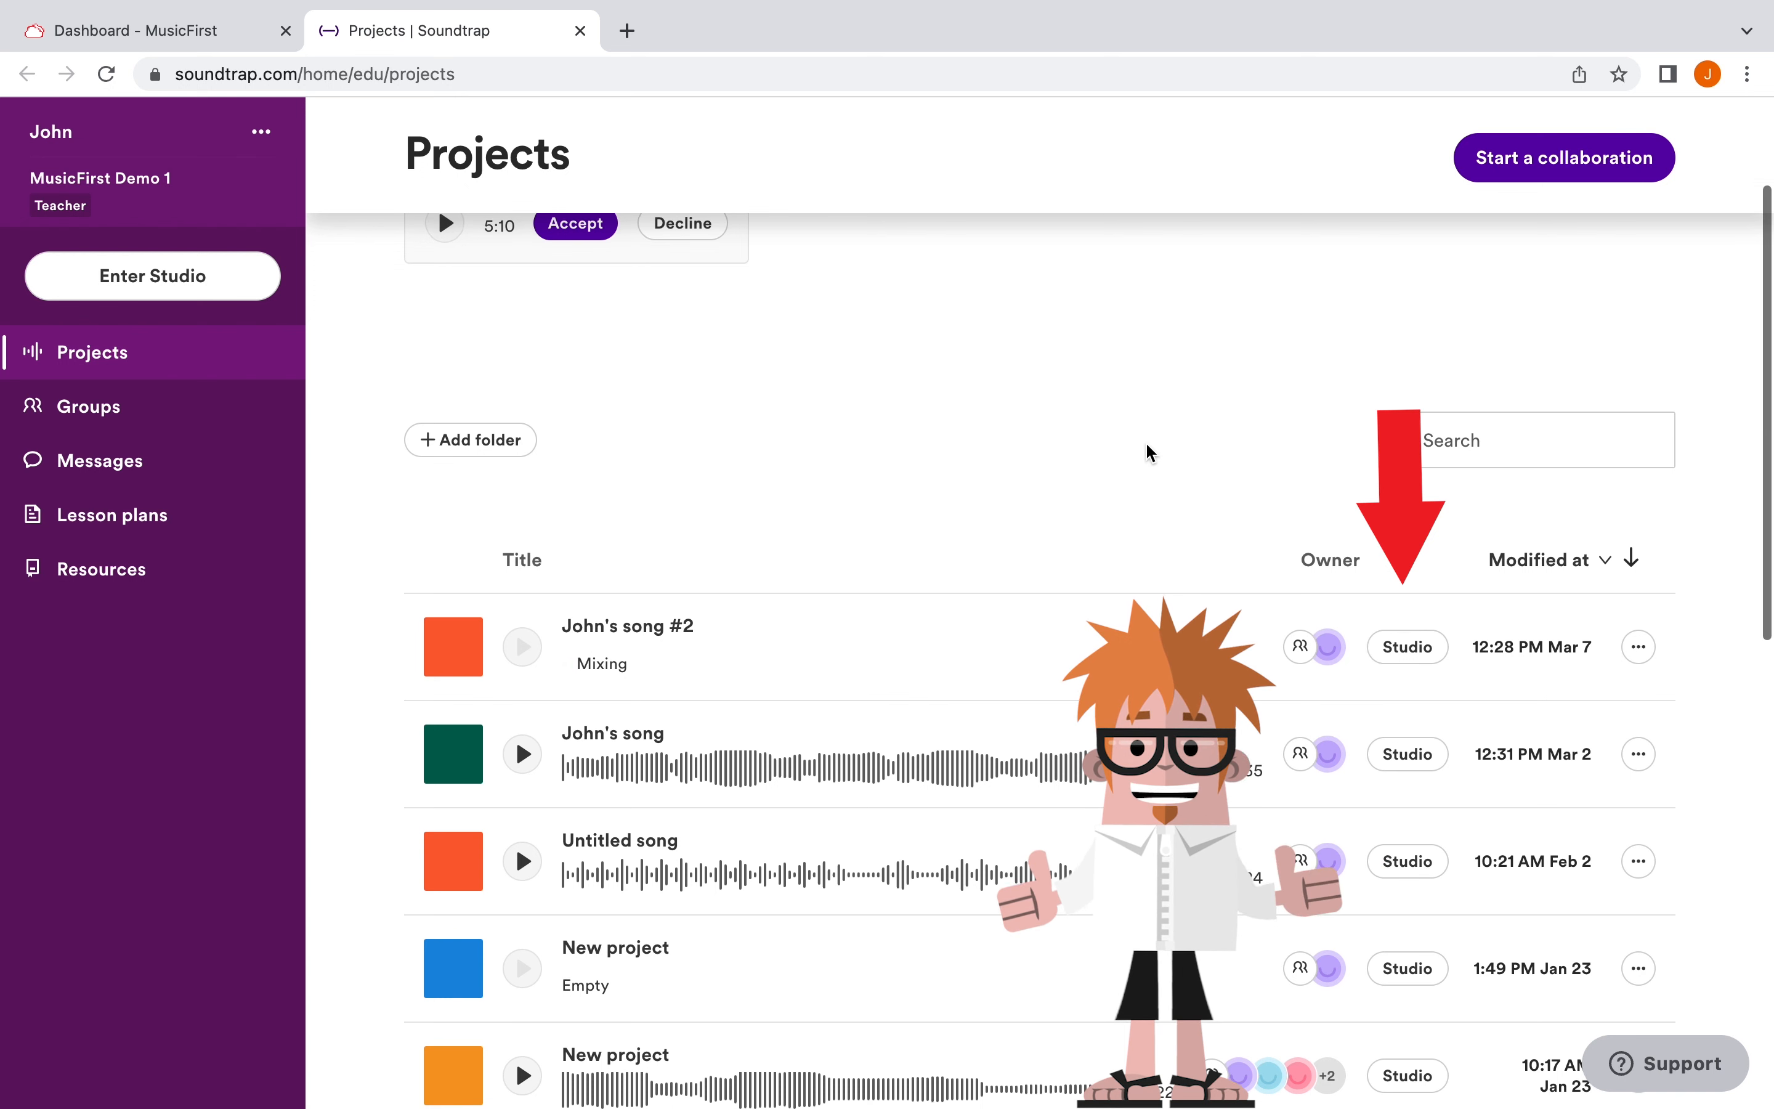
{"action": "scroll", "coordinate": [982, 820], "scroll_direction": "down", "scroll_amount": 8}
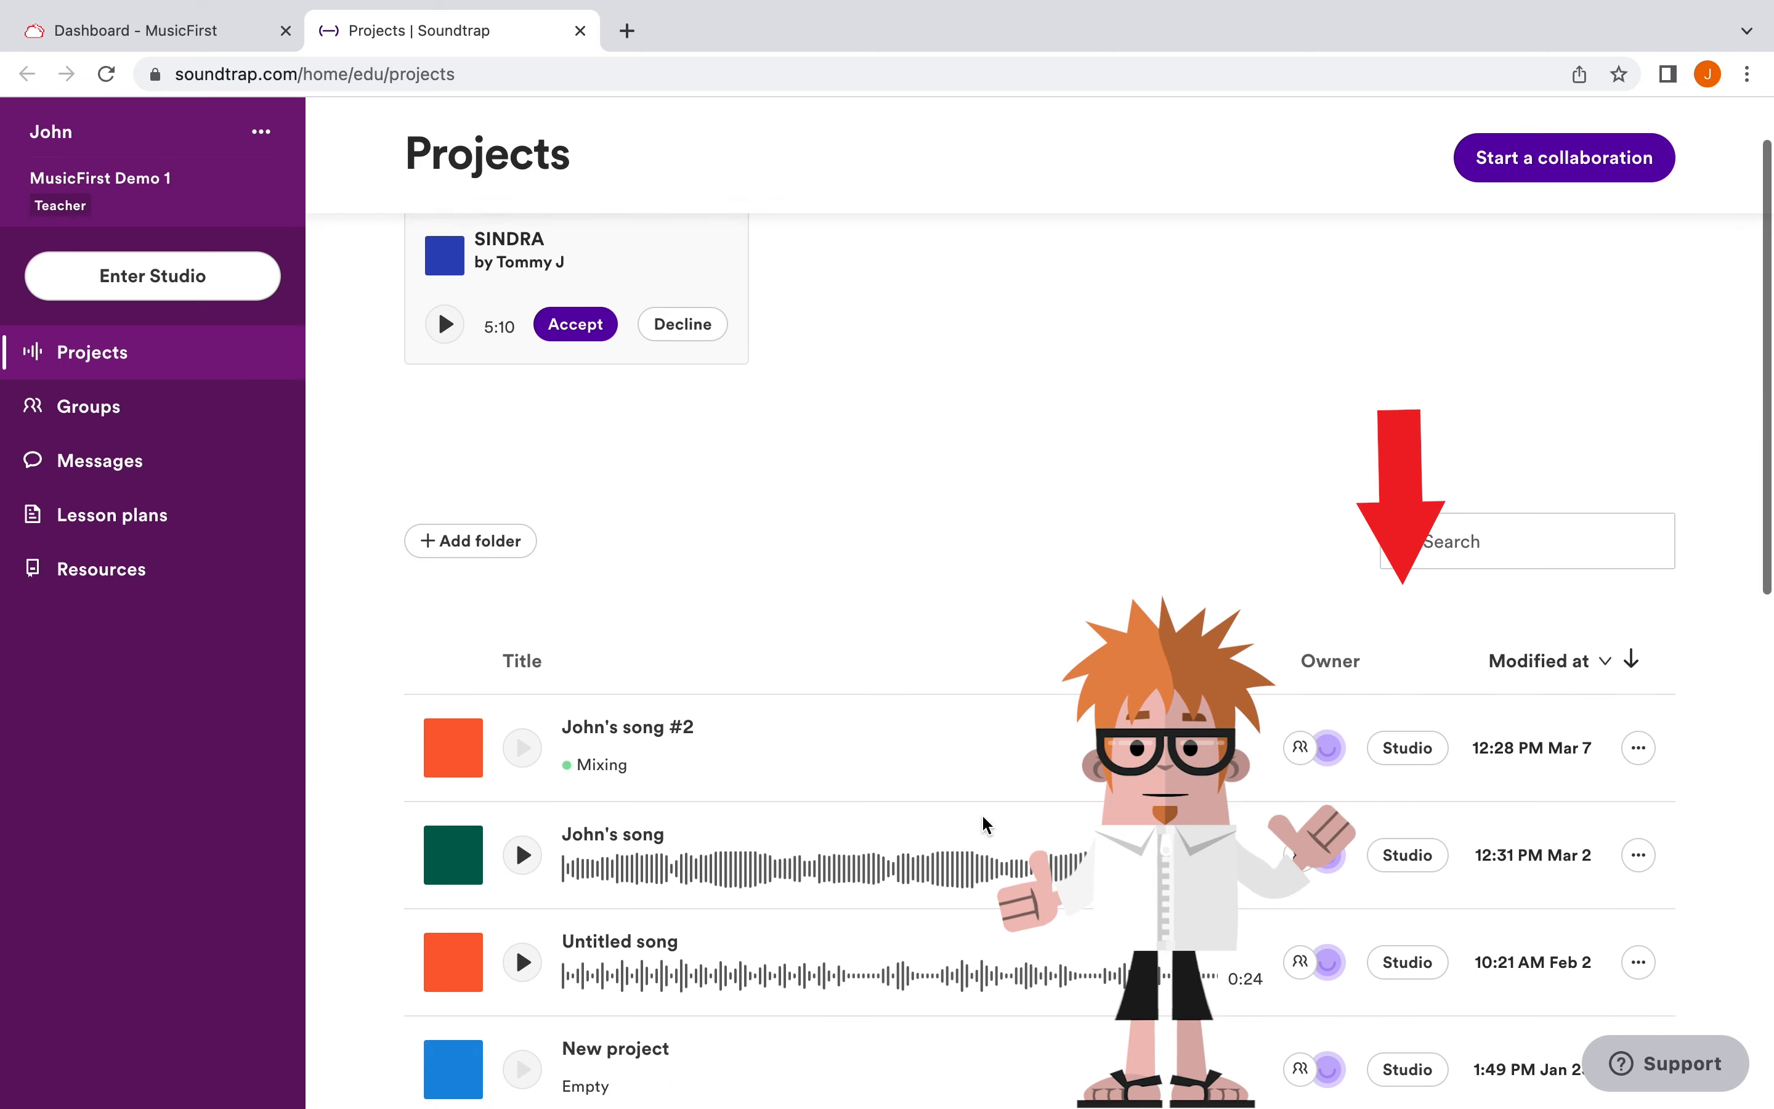
{"action": "scroll", "coordinate": [982, 820], "scroll_direction": "down", "scroll_amount": 10}
{"action": "scroll", "coordinate": [983, 820], "scroll_direction": "up", "scroll_amount": 18}
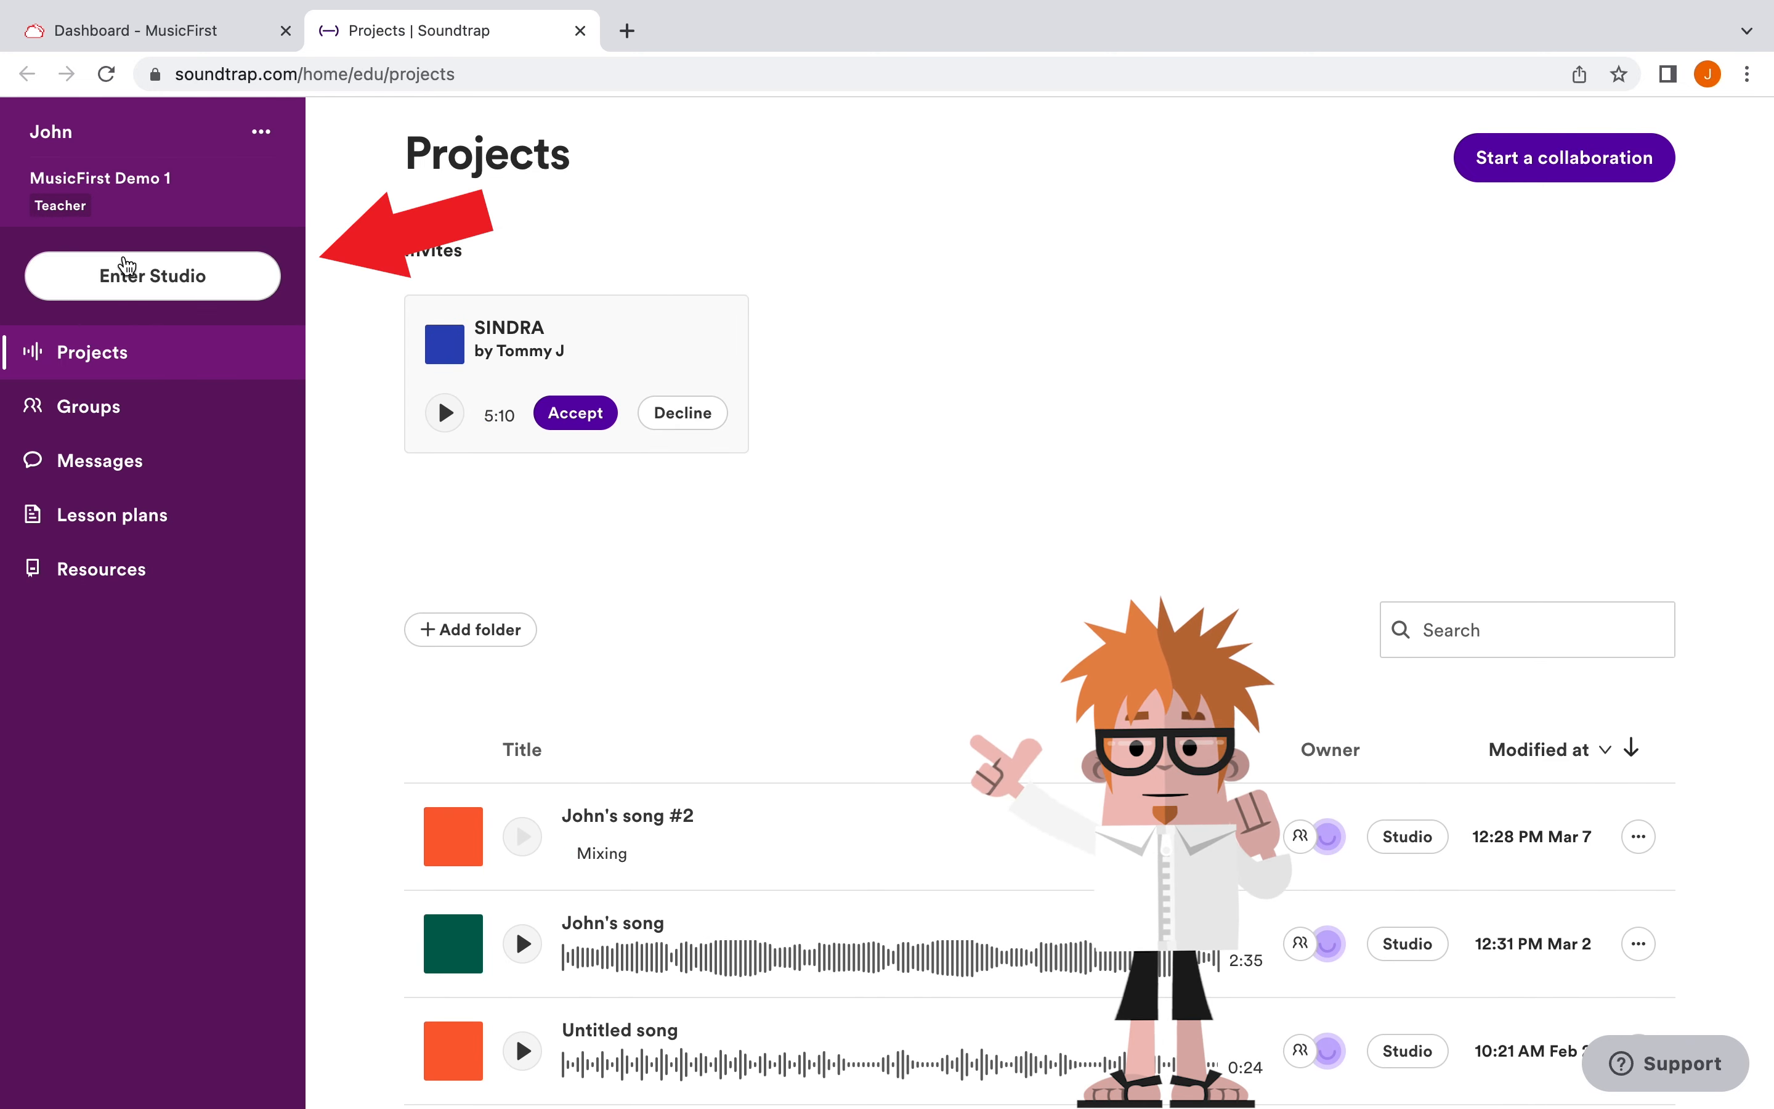
Step: Enter the studio to start a new project and dismiss the project type dialog
{"action": "left_click", "coordinate": [154, 291]}
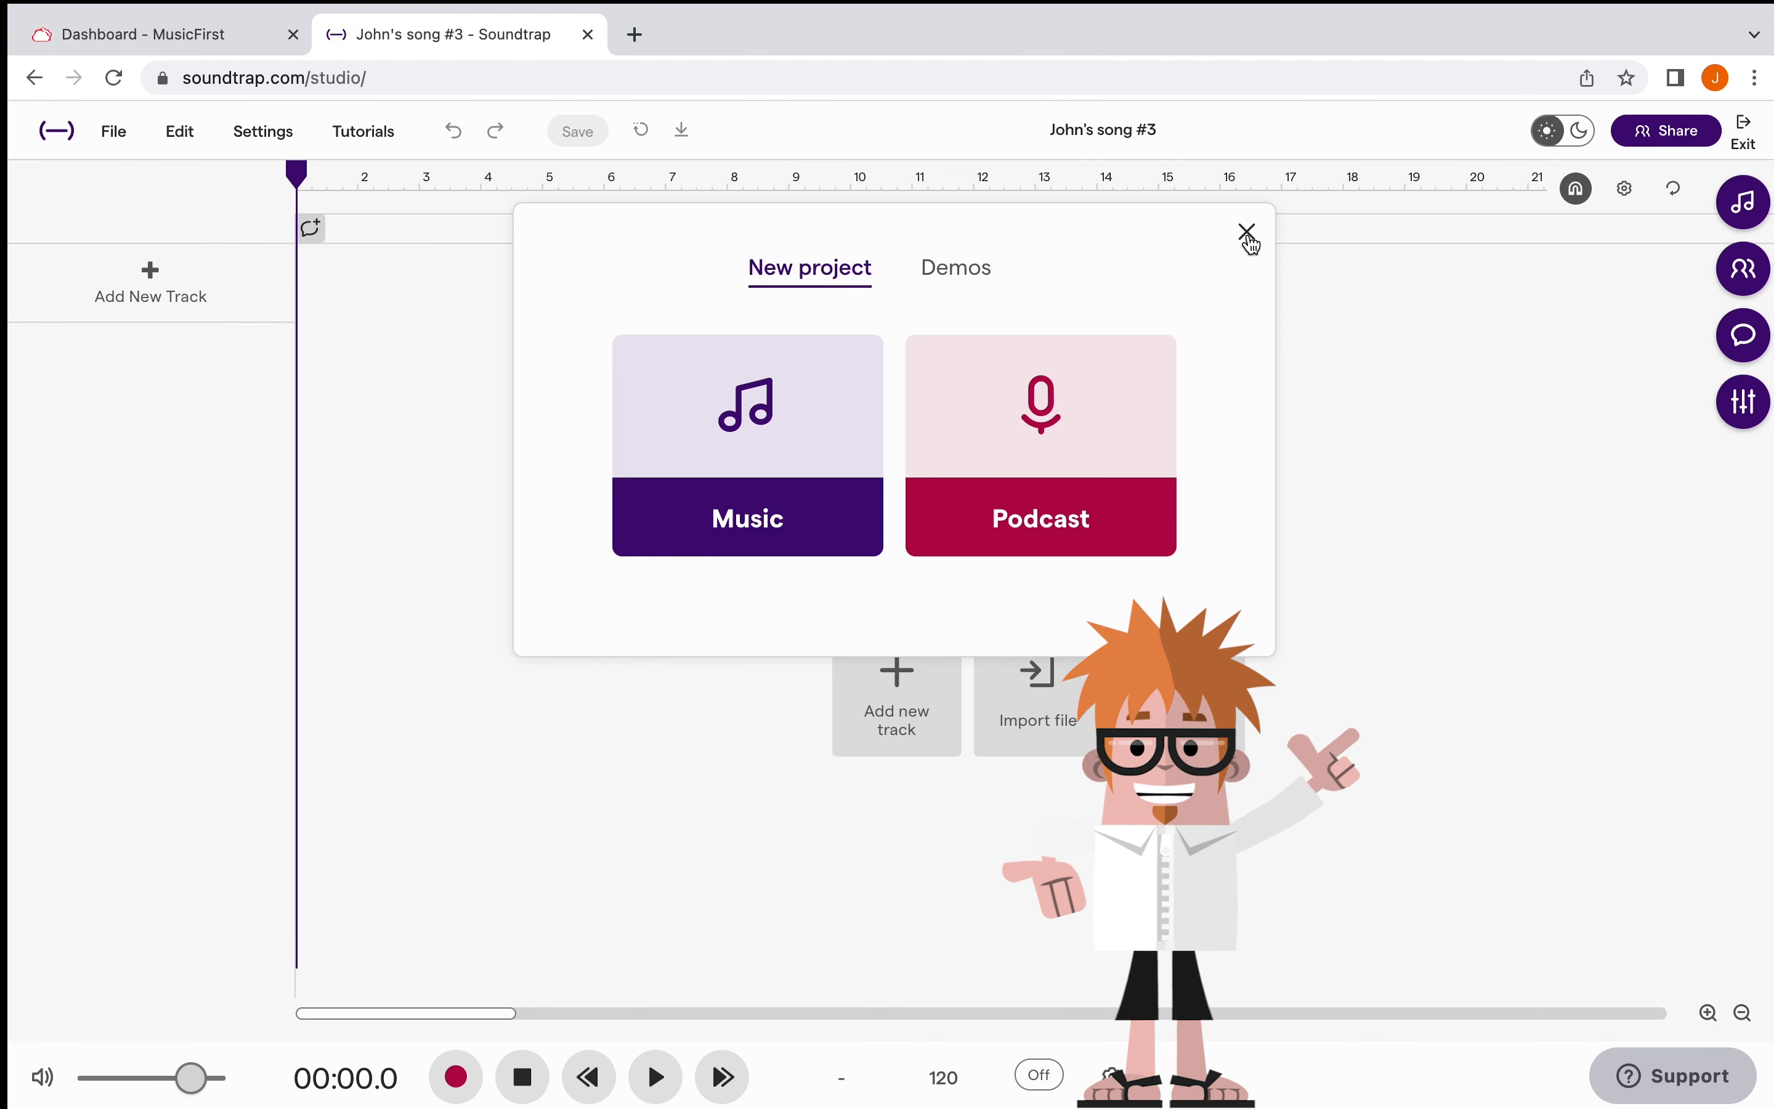
{"action": "left_click", "coordinate": [1249, 234]}
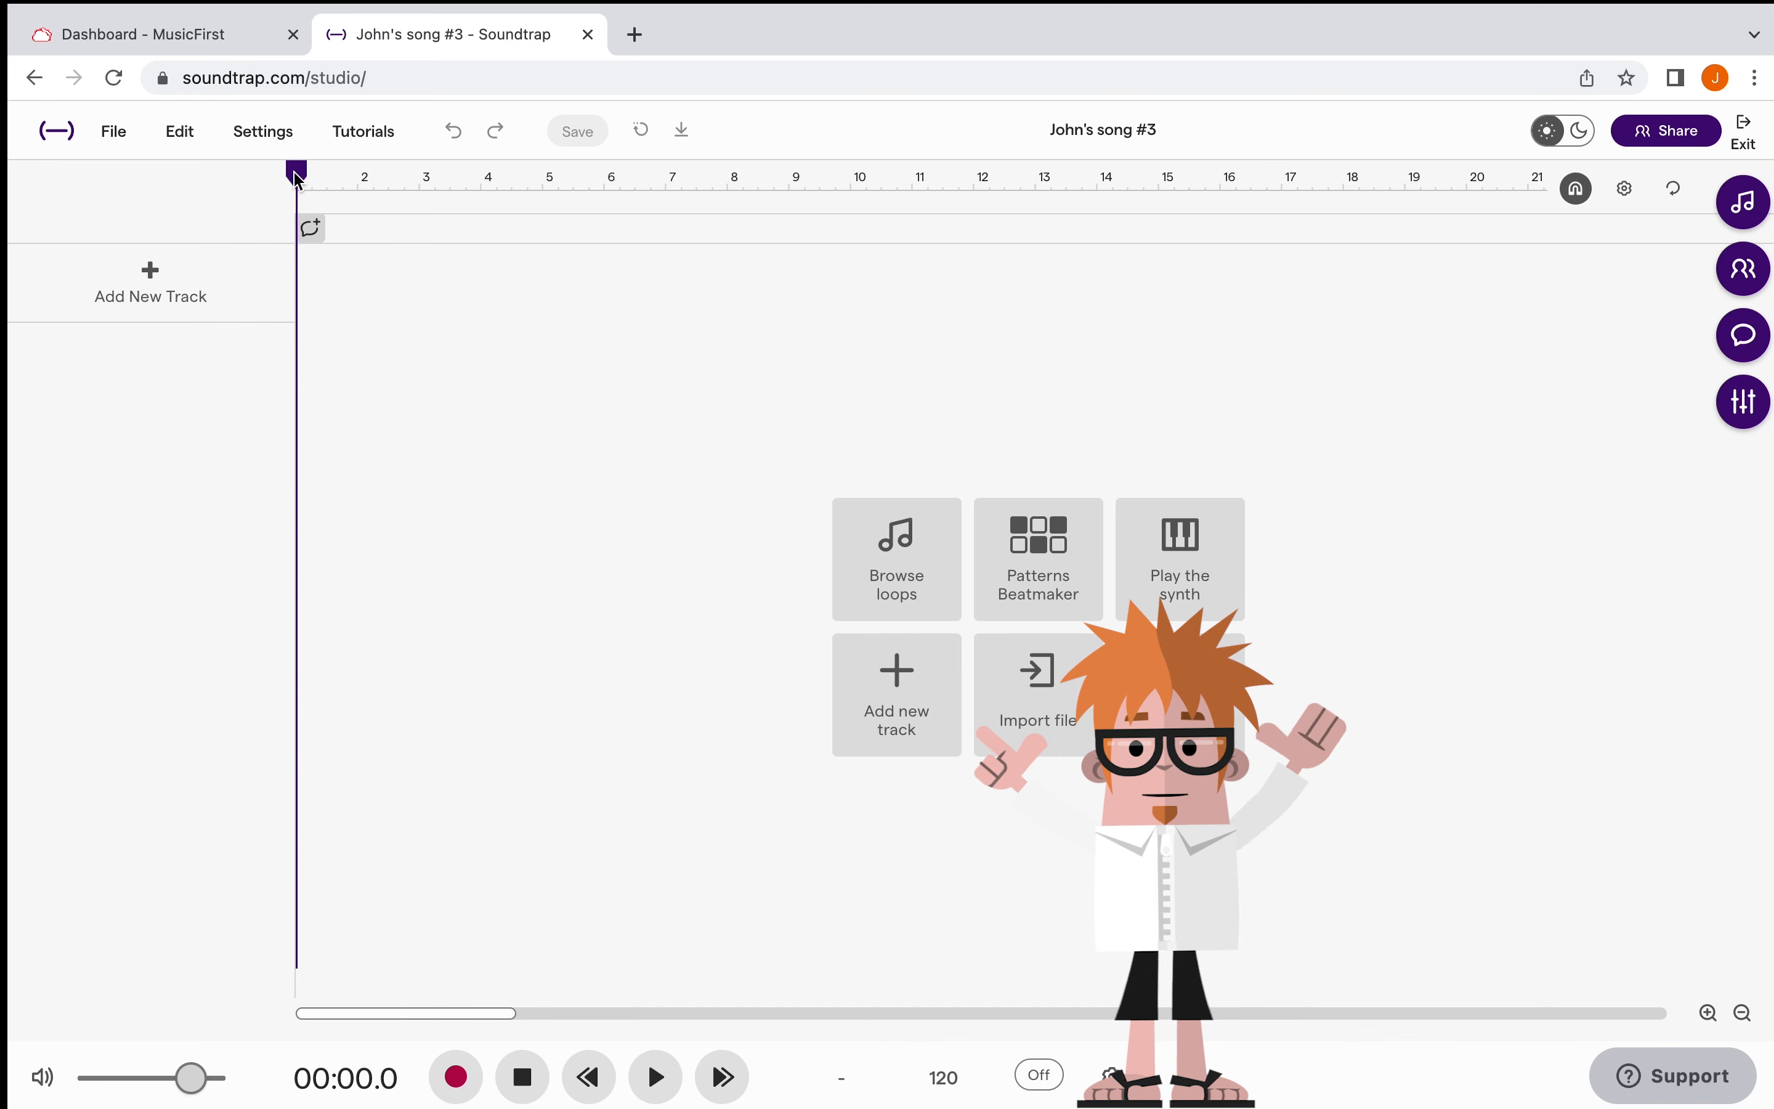
Step: Move the playhead to bar 9 on the timeline and return it to the start
{"action": "left_click_drag", "start_coordinate": [301, 176], "coordinate": [796, 165]}
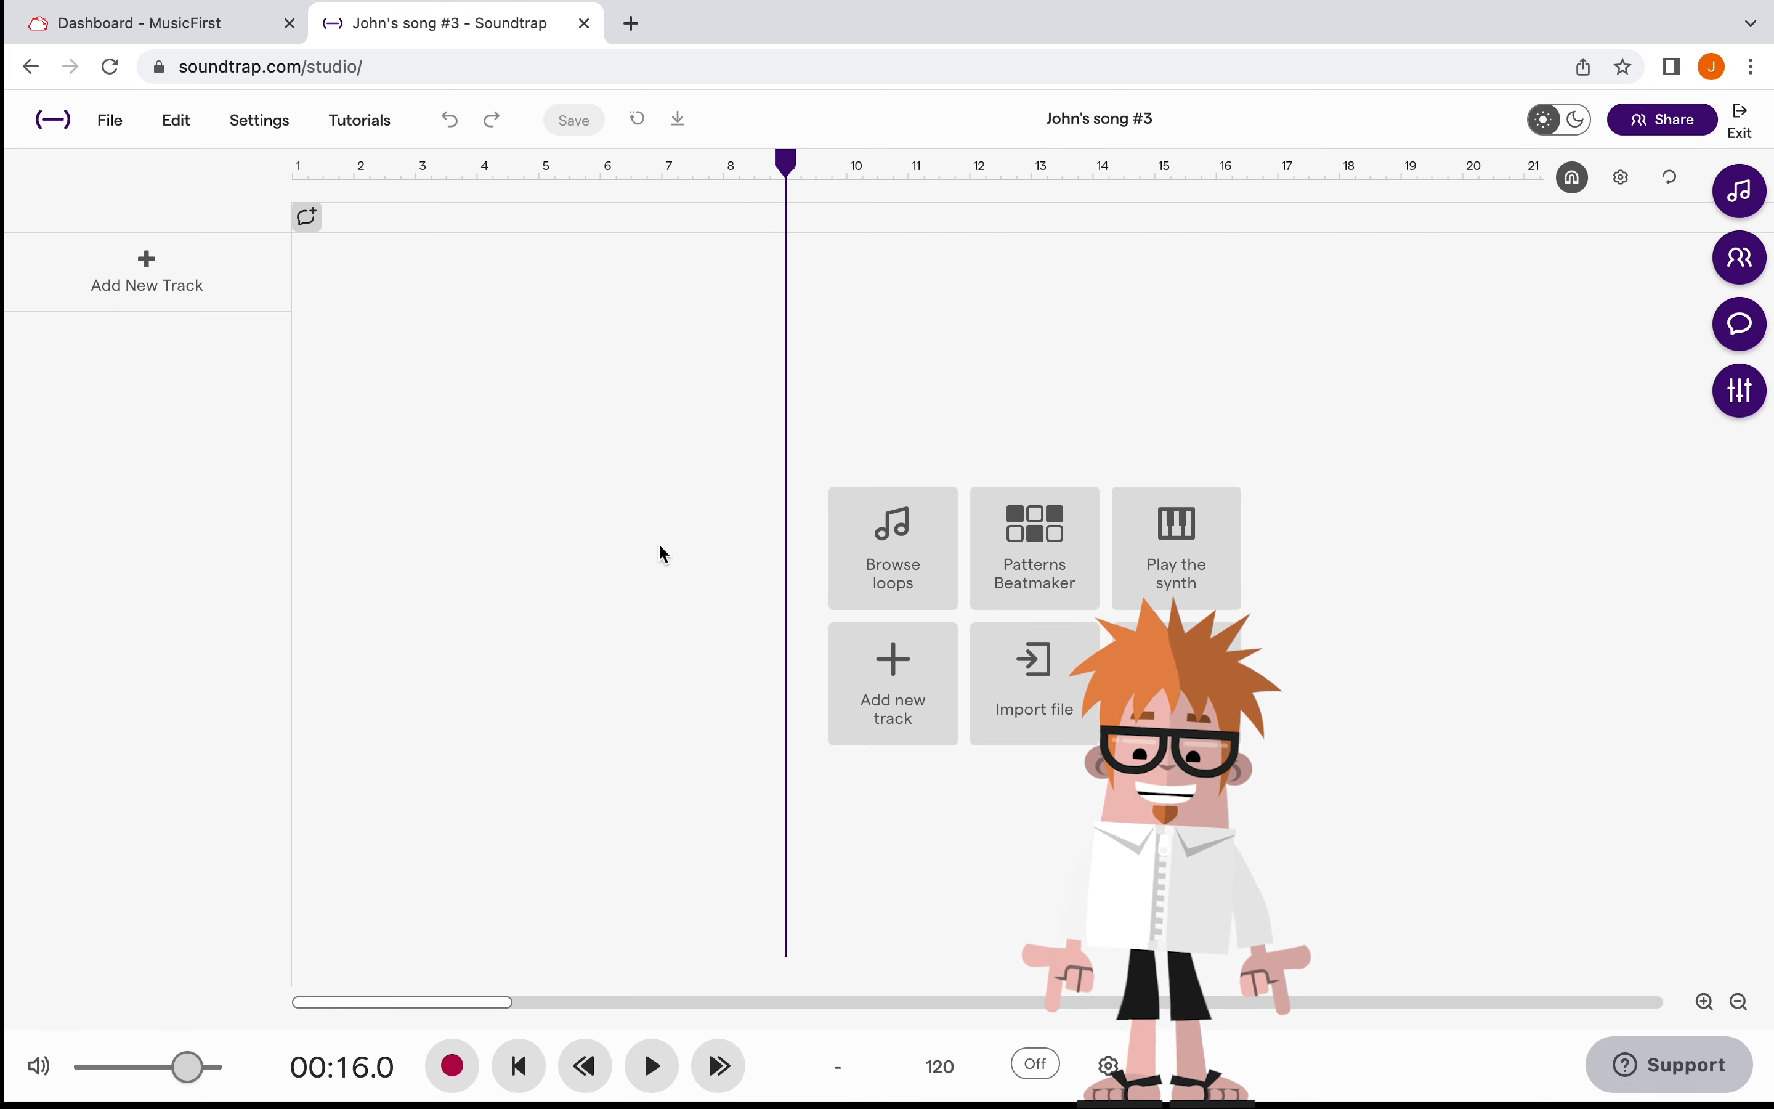
{"action": "left_click", "coordinate": [520, 1065]}
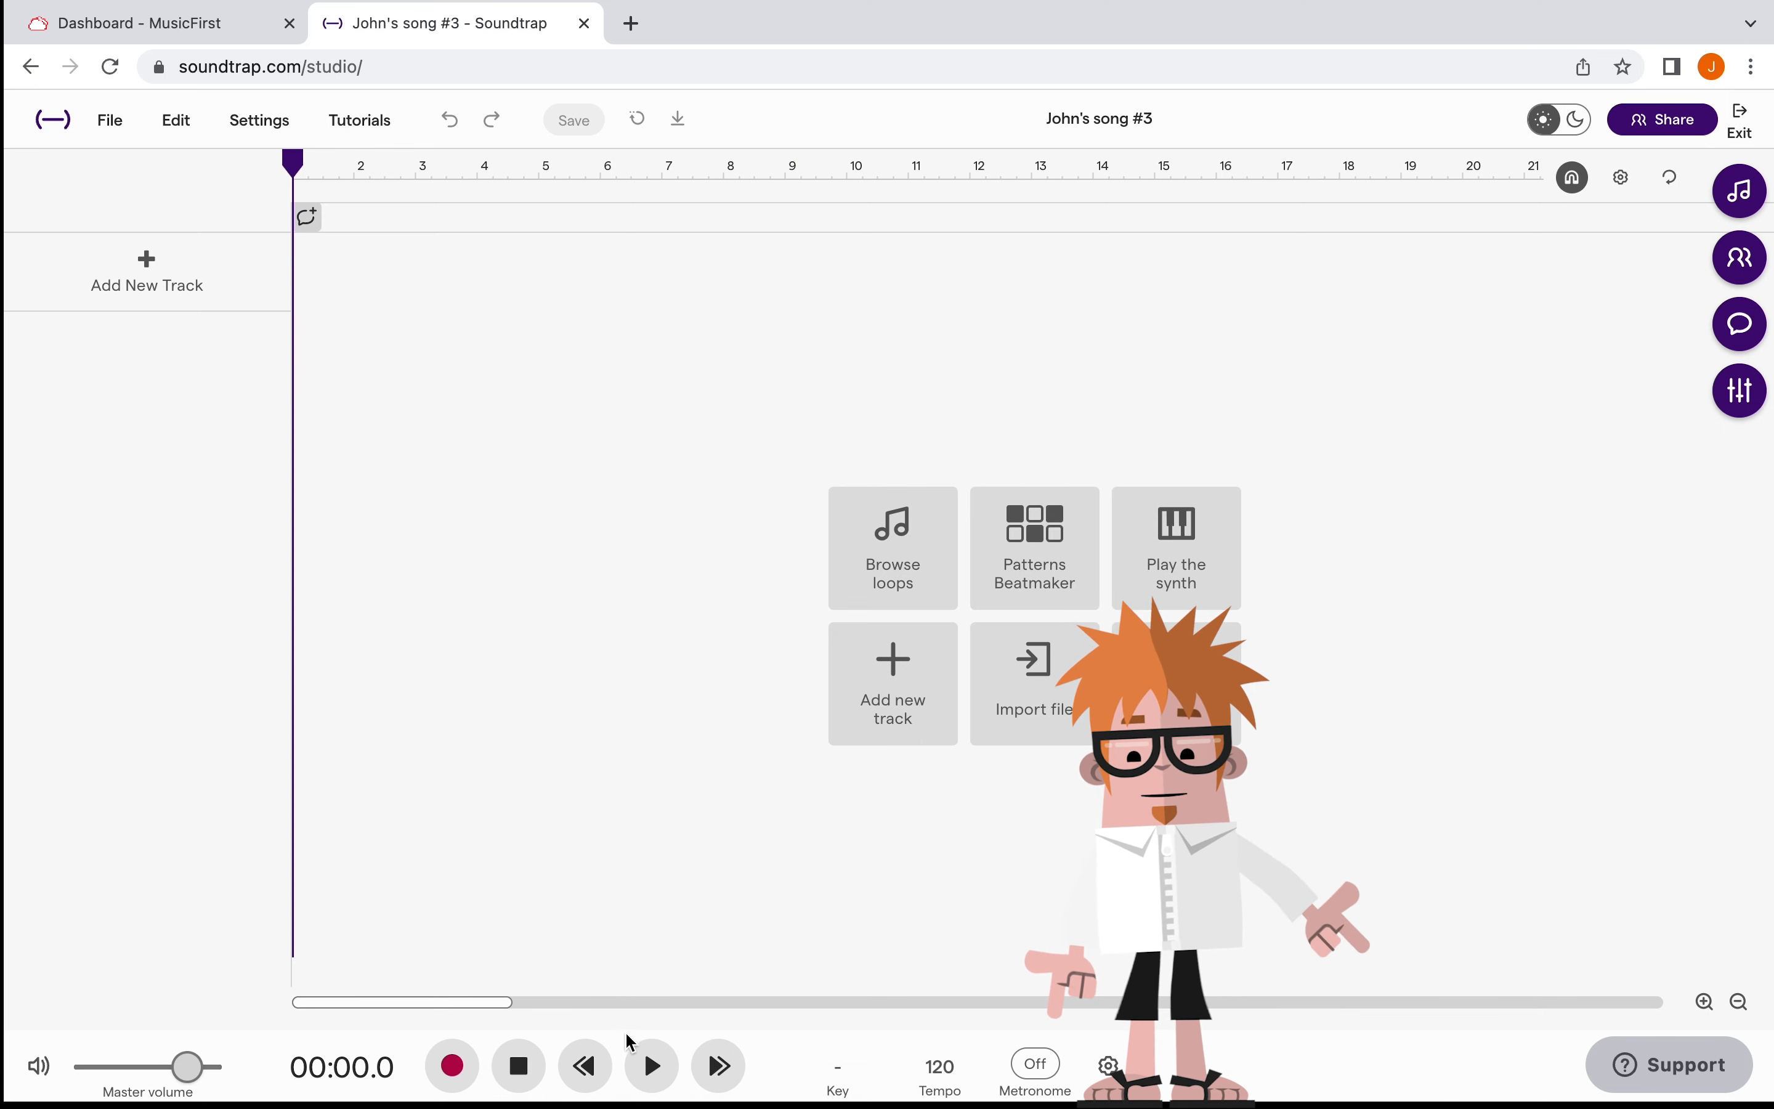
Step: Test the transport by playing and pausing the empty timeline, skipping forward and backward, and returning the playhead to the start
{"action": "left_click", "coordinate": [656, 1065]}
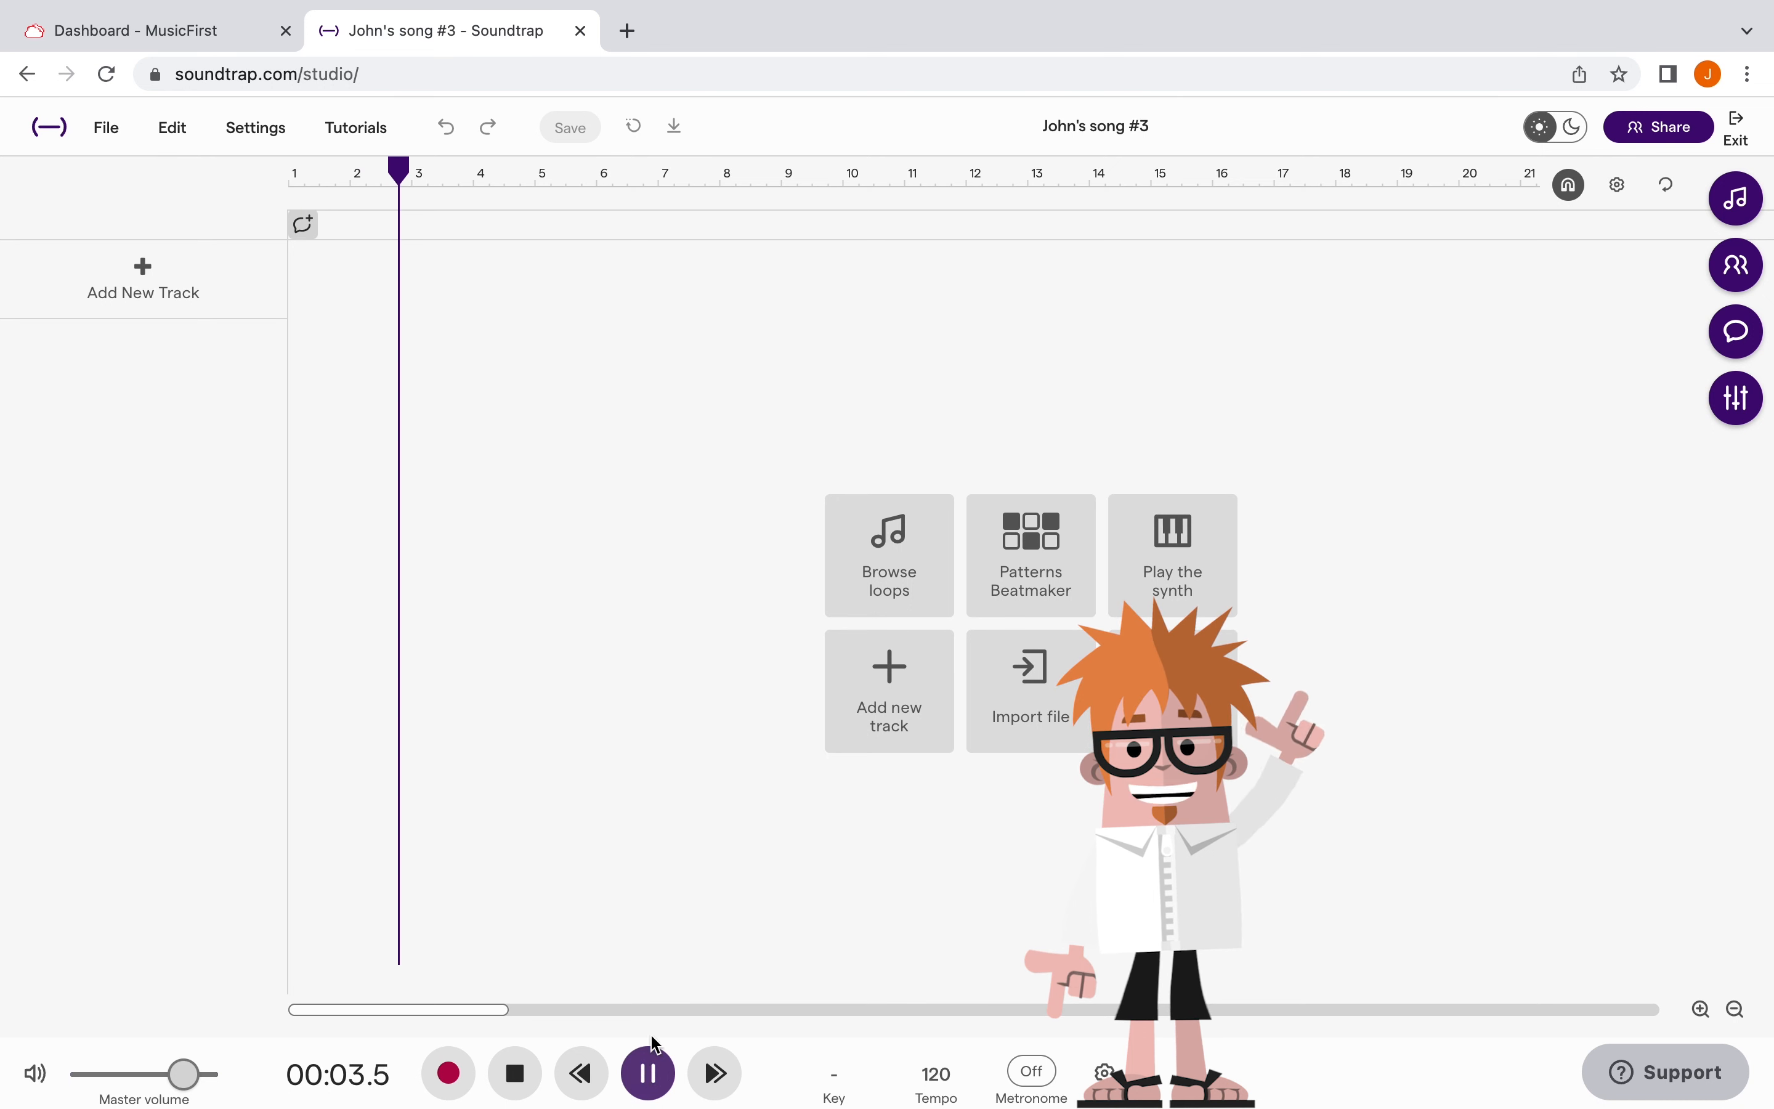
{"action": "left_click", "coordinate": [651, 1078]}
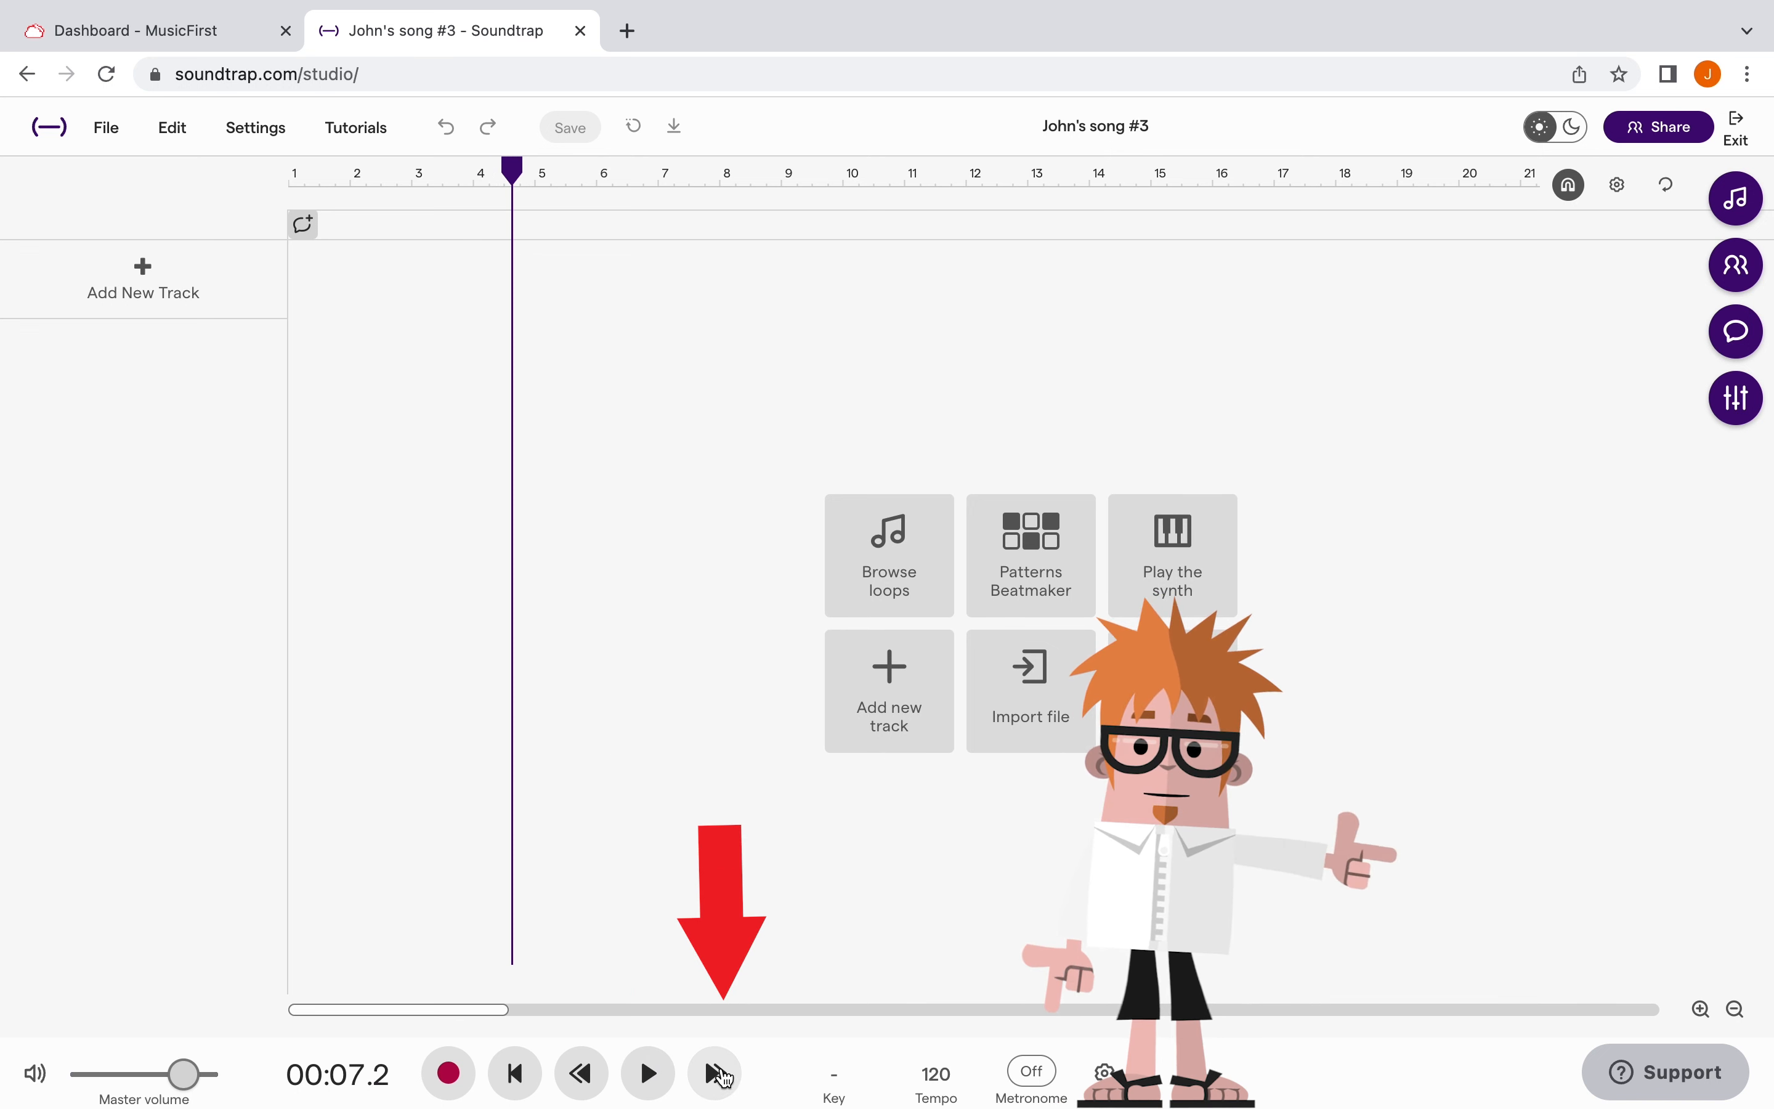
{"action": "left_click", "coordinate": [717, 1075]}
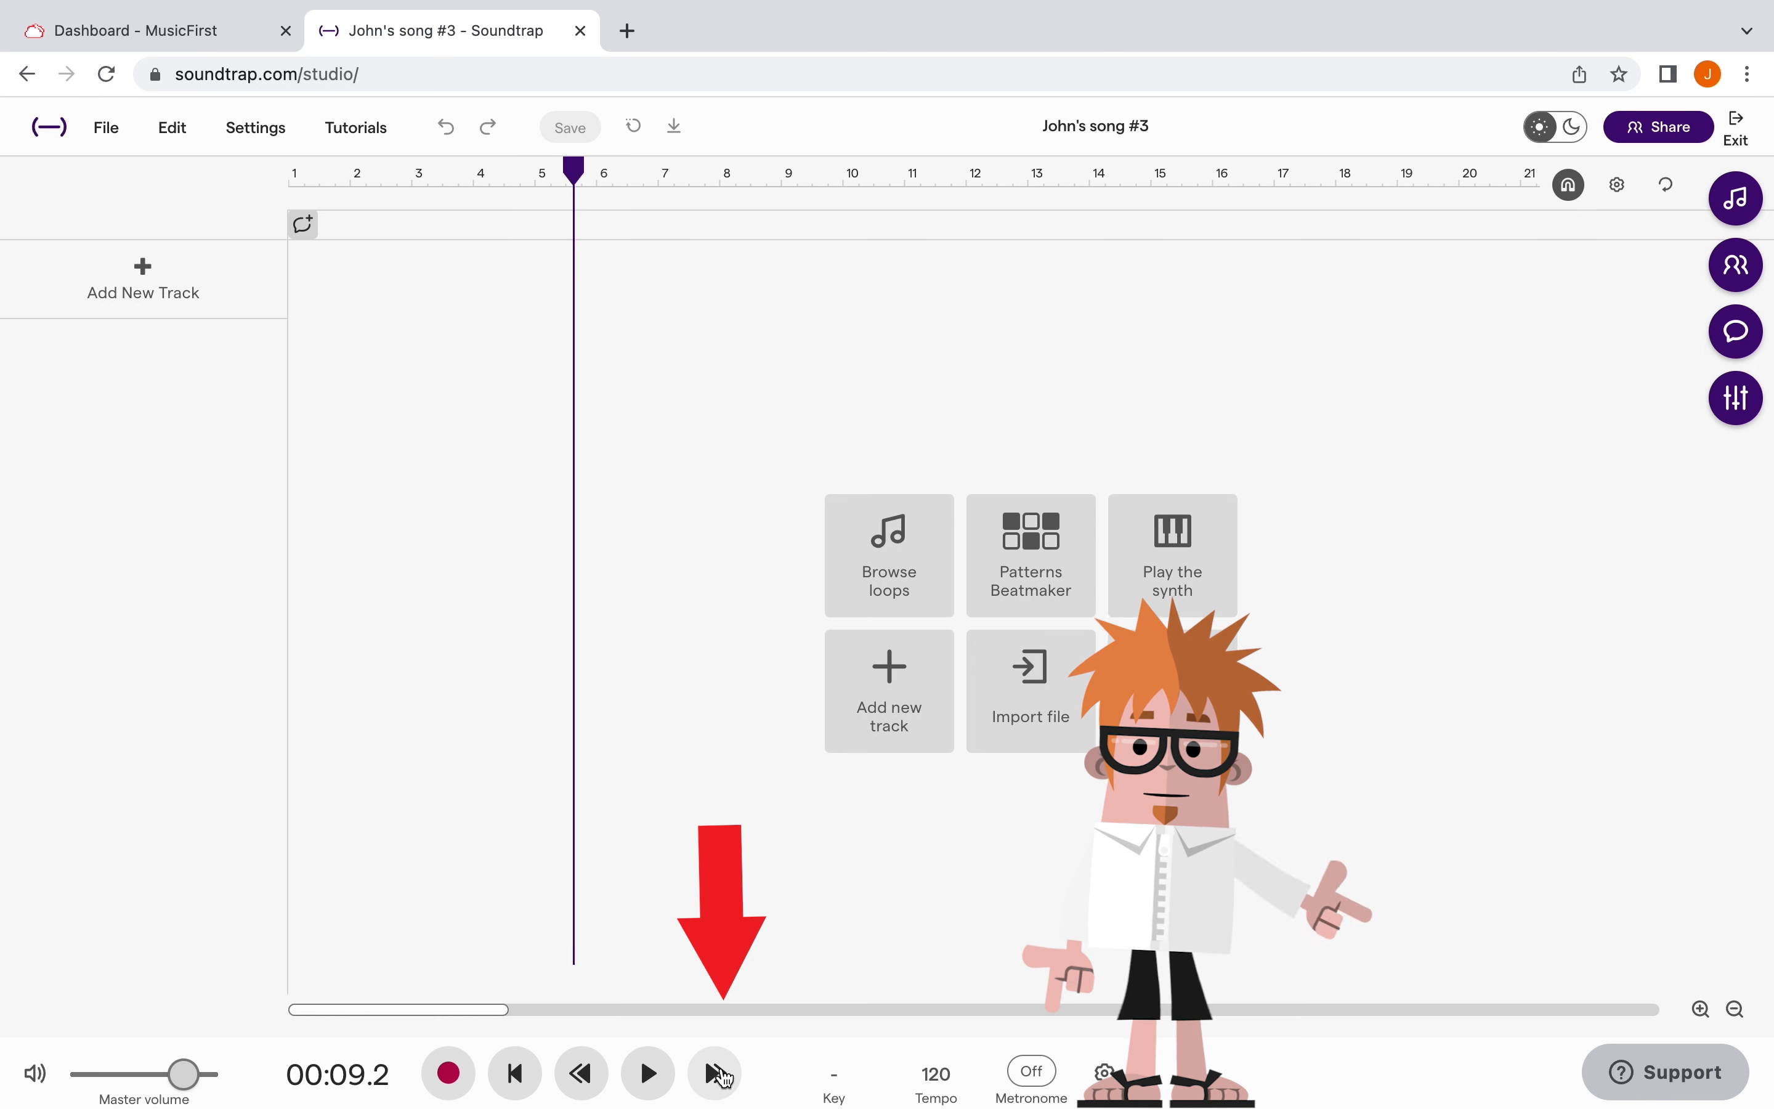
{"action": "double_click", "coordinate": [723, 1077]}
{"action": "left_click", "coordinate": [582, 1075]}
{"action": "left_click", "coordinate": [583, 1075]}
{"action": "left_click", "coordinate": [582, 1076]}
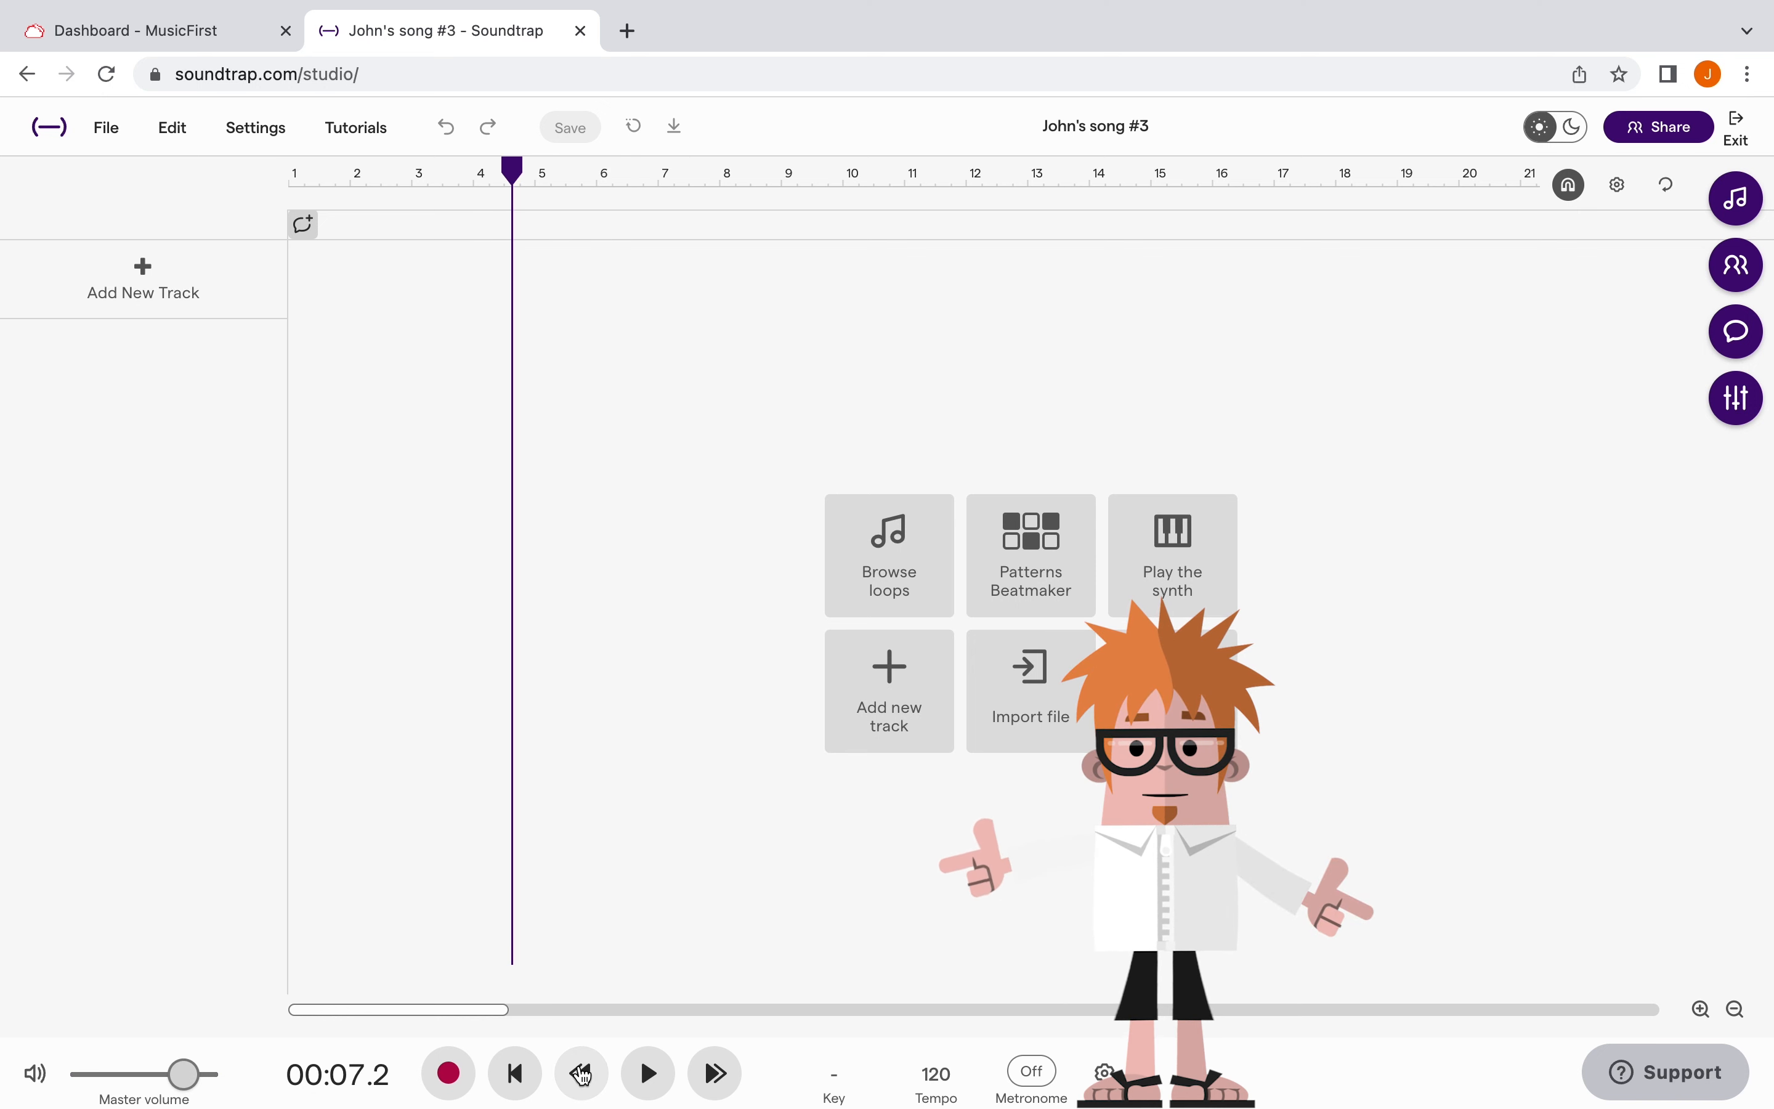
{"action": "left_click", "coordinate": [516, 1075]}
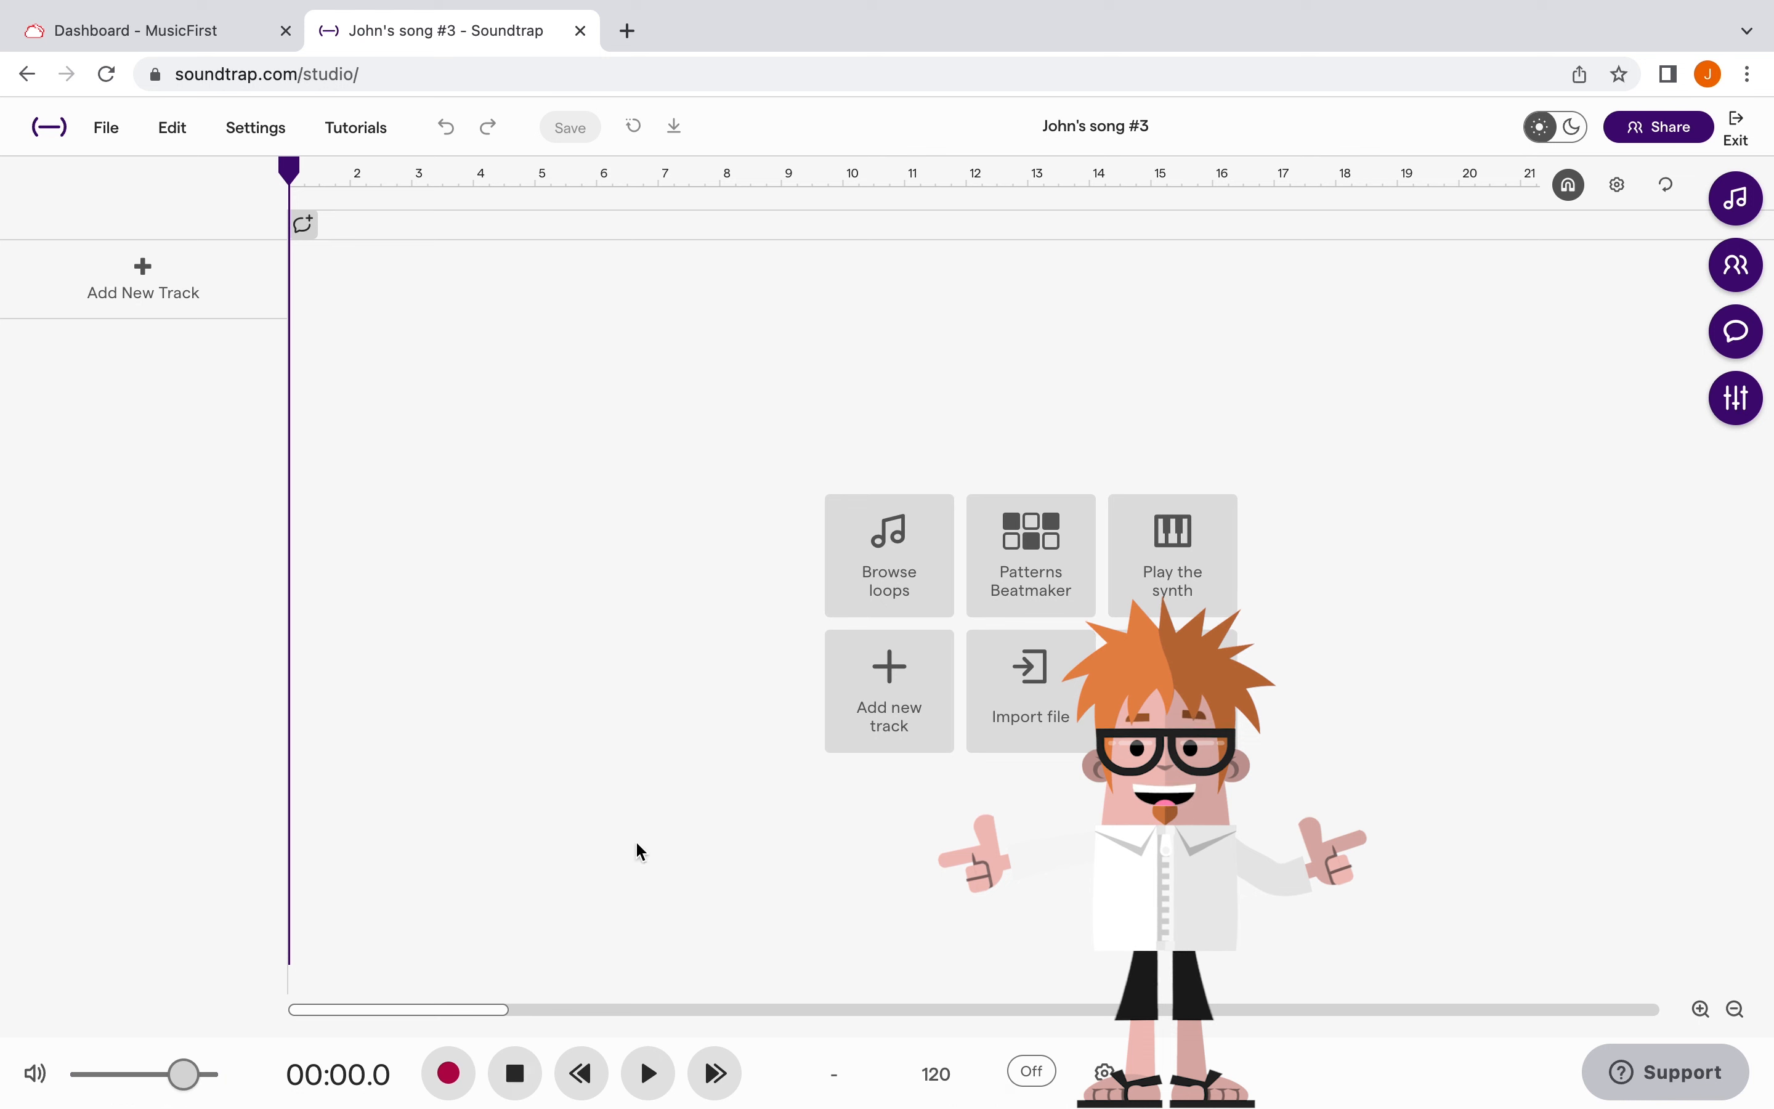
Step: Open the loop library from the empty project and close it again
{"action": "left_click", "coordinate": [905, 567]}
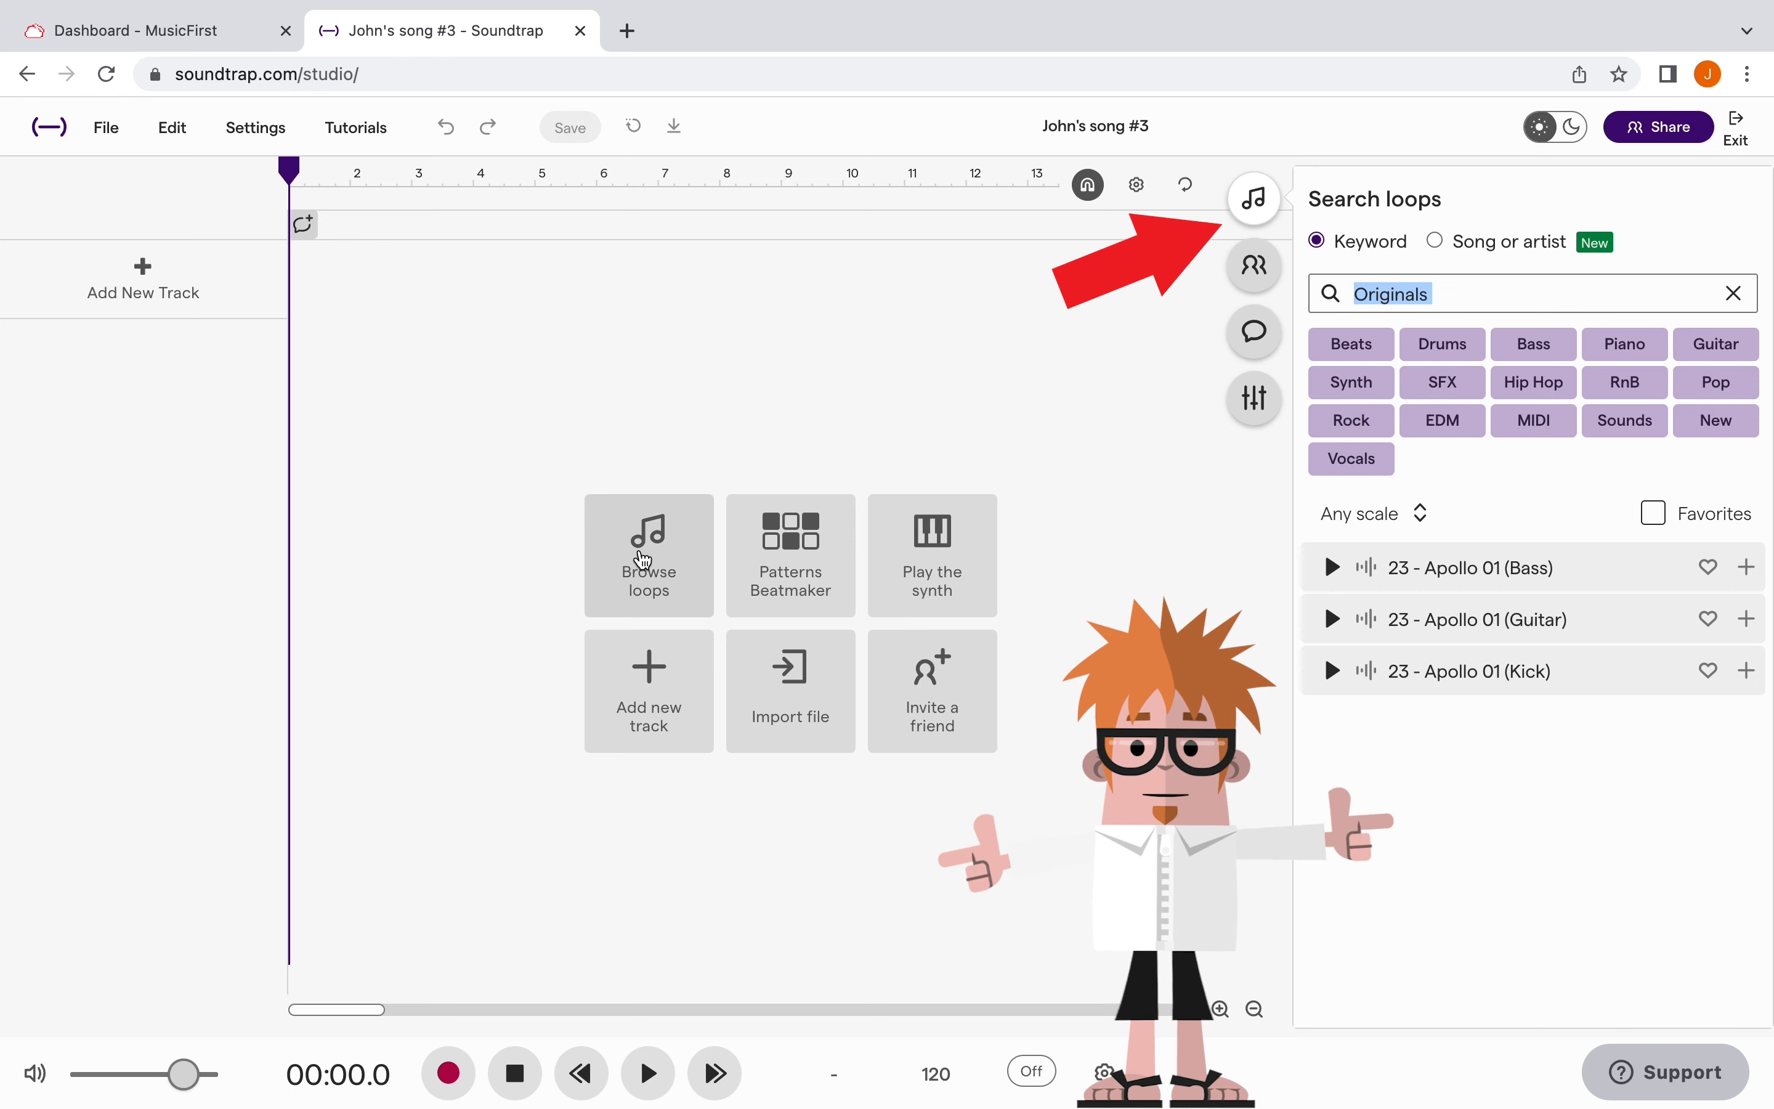
{"action": "left_click", "coordinate": [1256, 199]}
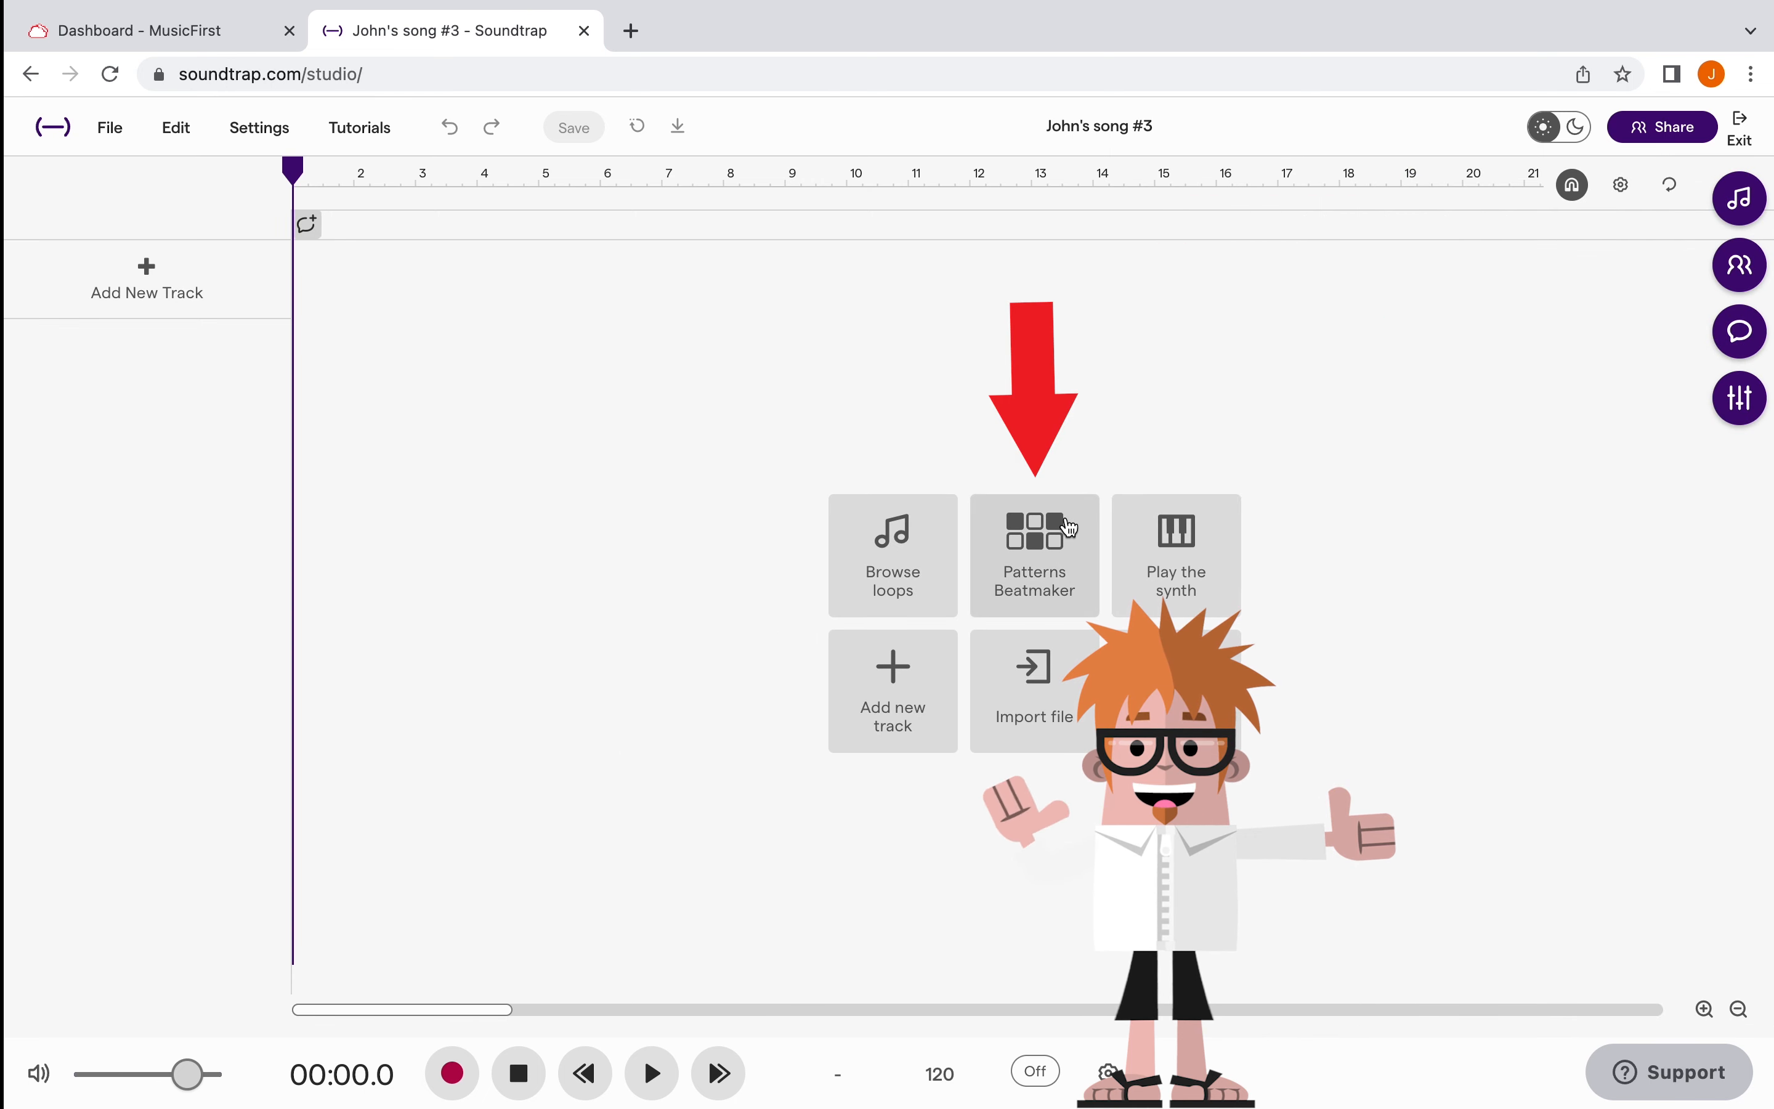
Step: Create a Patterns Beatmaker track with kicks on steps 1, 5, 9 and 13 and a snare on step 11, and close its editor
{"action": "left_click", "coordinate": [1047, 563]}
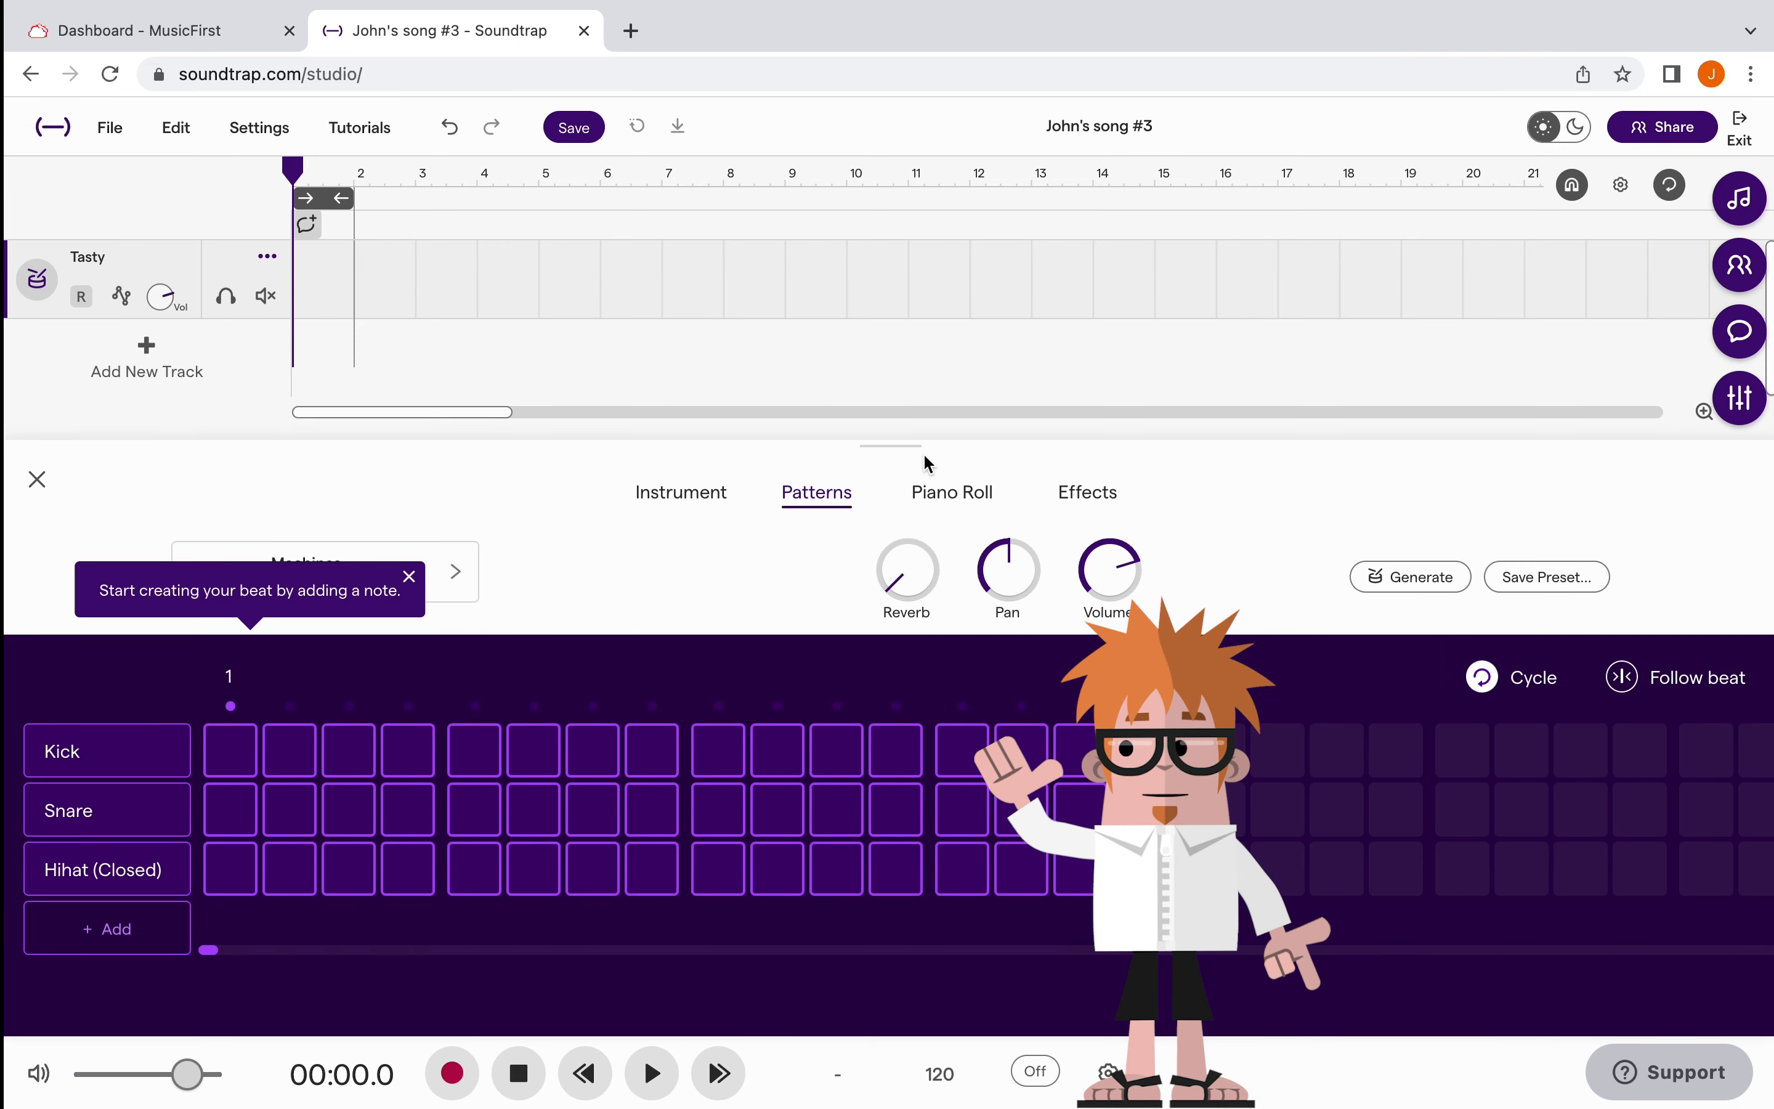
{"action": "left_click", "coordinate": [233, 748]}
{"action": "left_click", "coordinate": [486, 769]}
{"action": "left_click", "coordinate": [709, 766]}
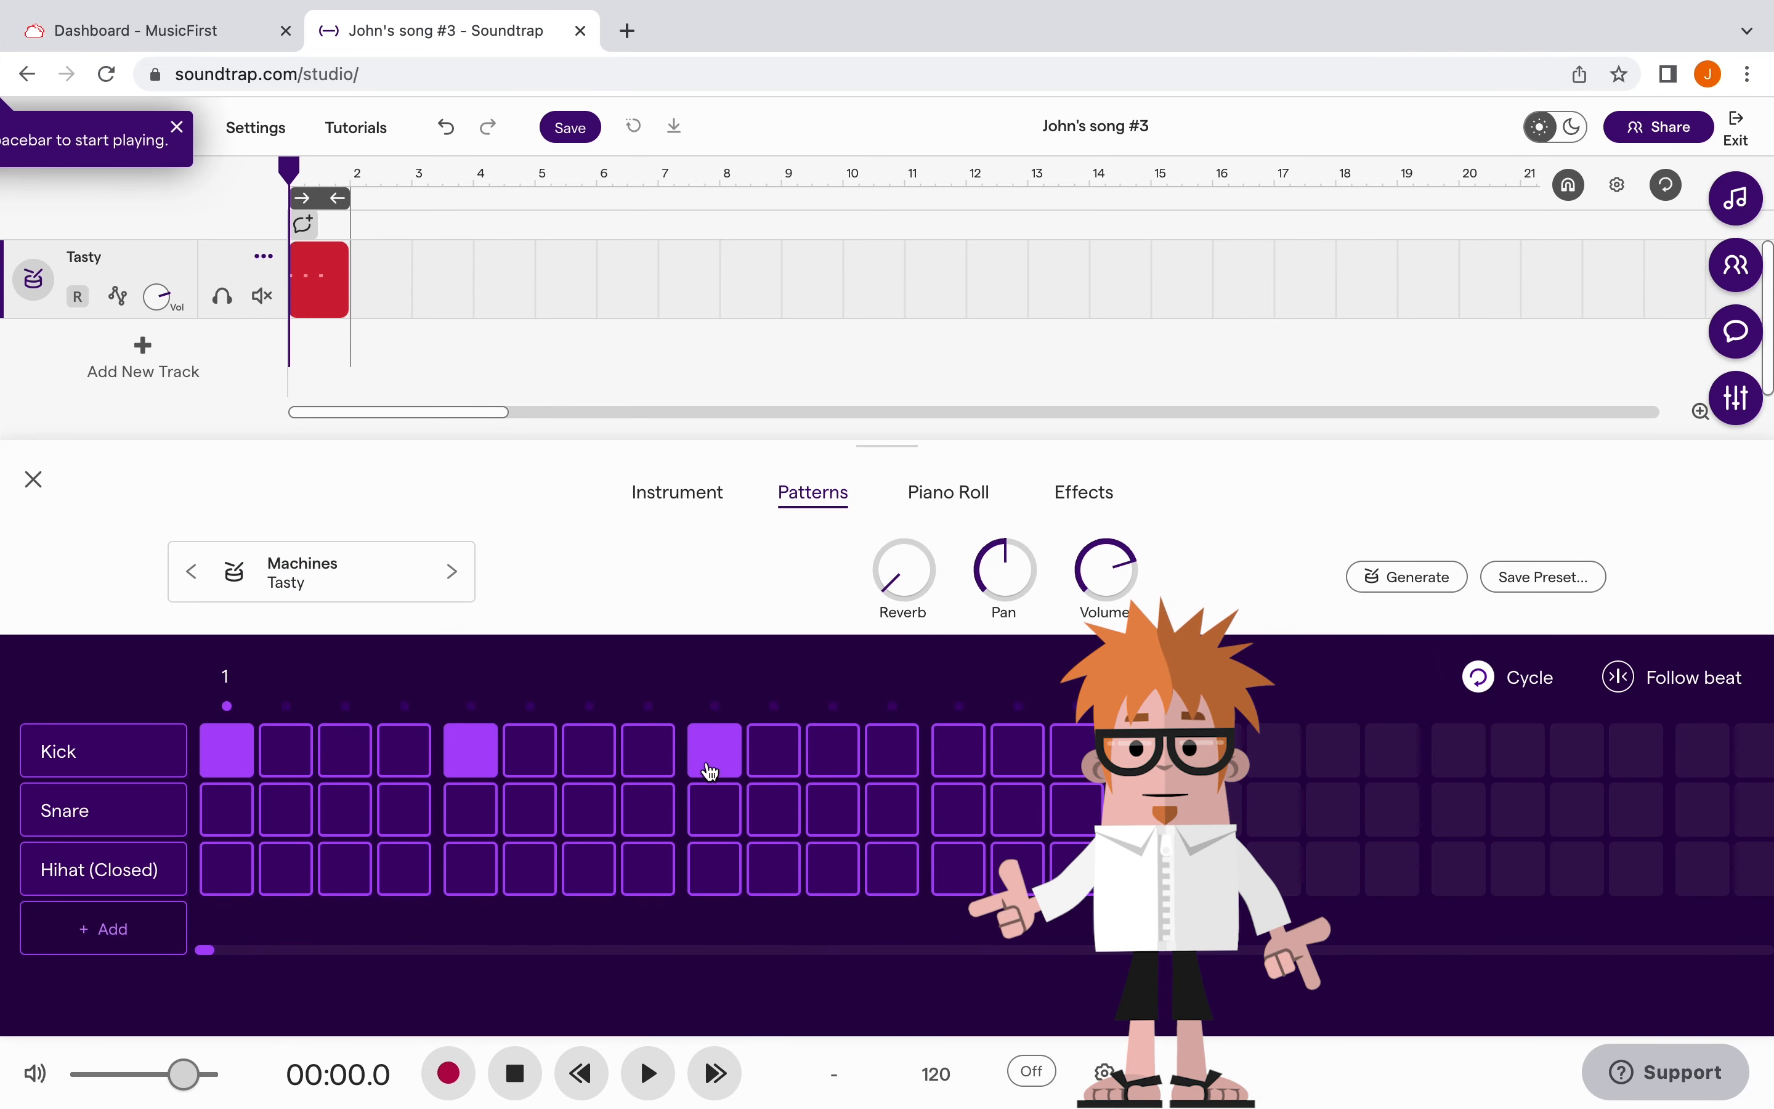
{"action": "left_click", "coordinate": [818, 823]}
{"action": "left_click", "coordinate": [957, 752]}
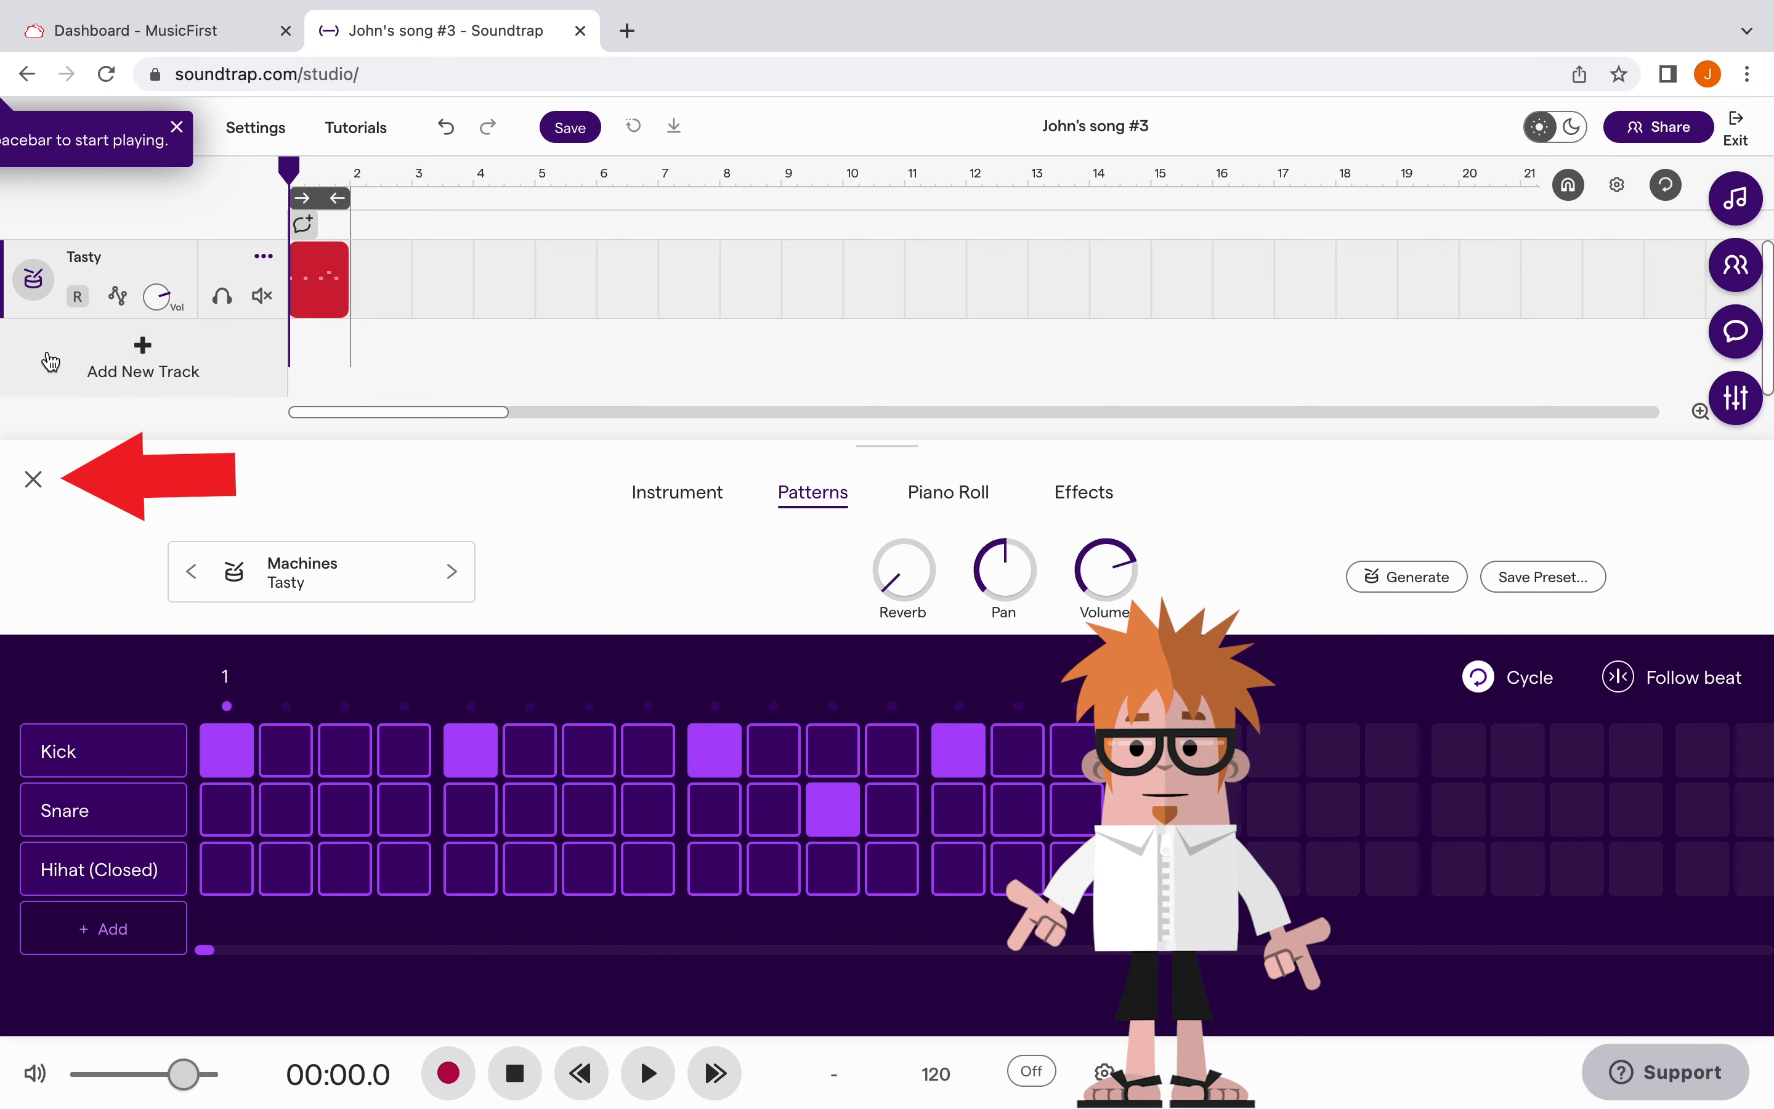
{"action": "left_click", "coordinate": [33, 481]}
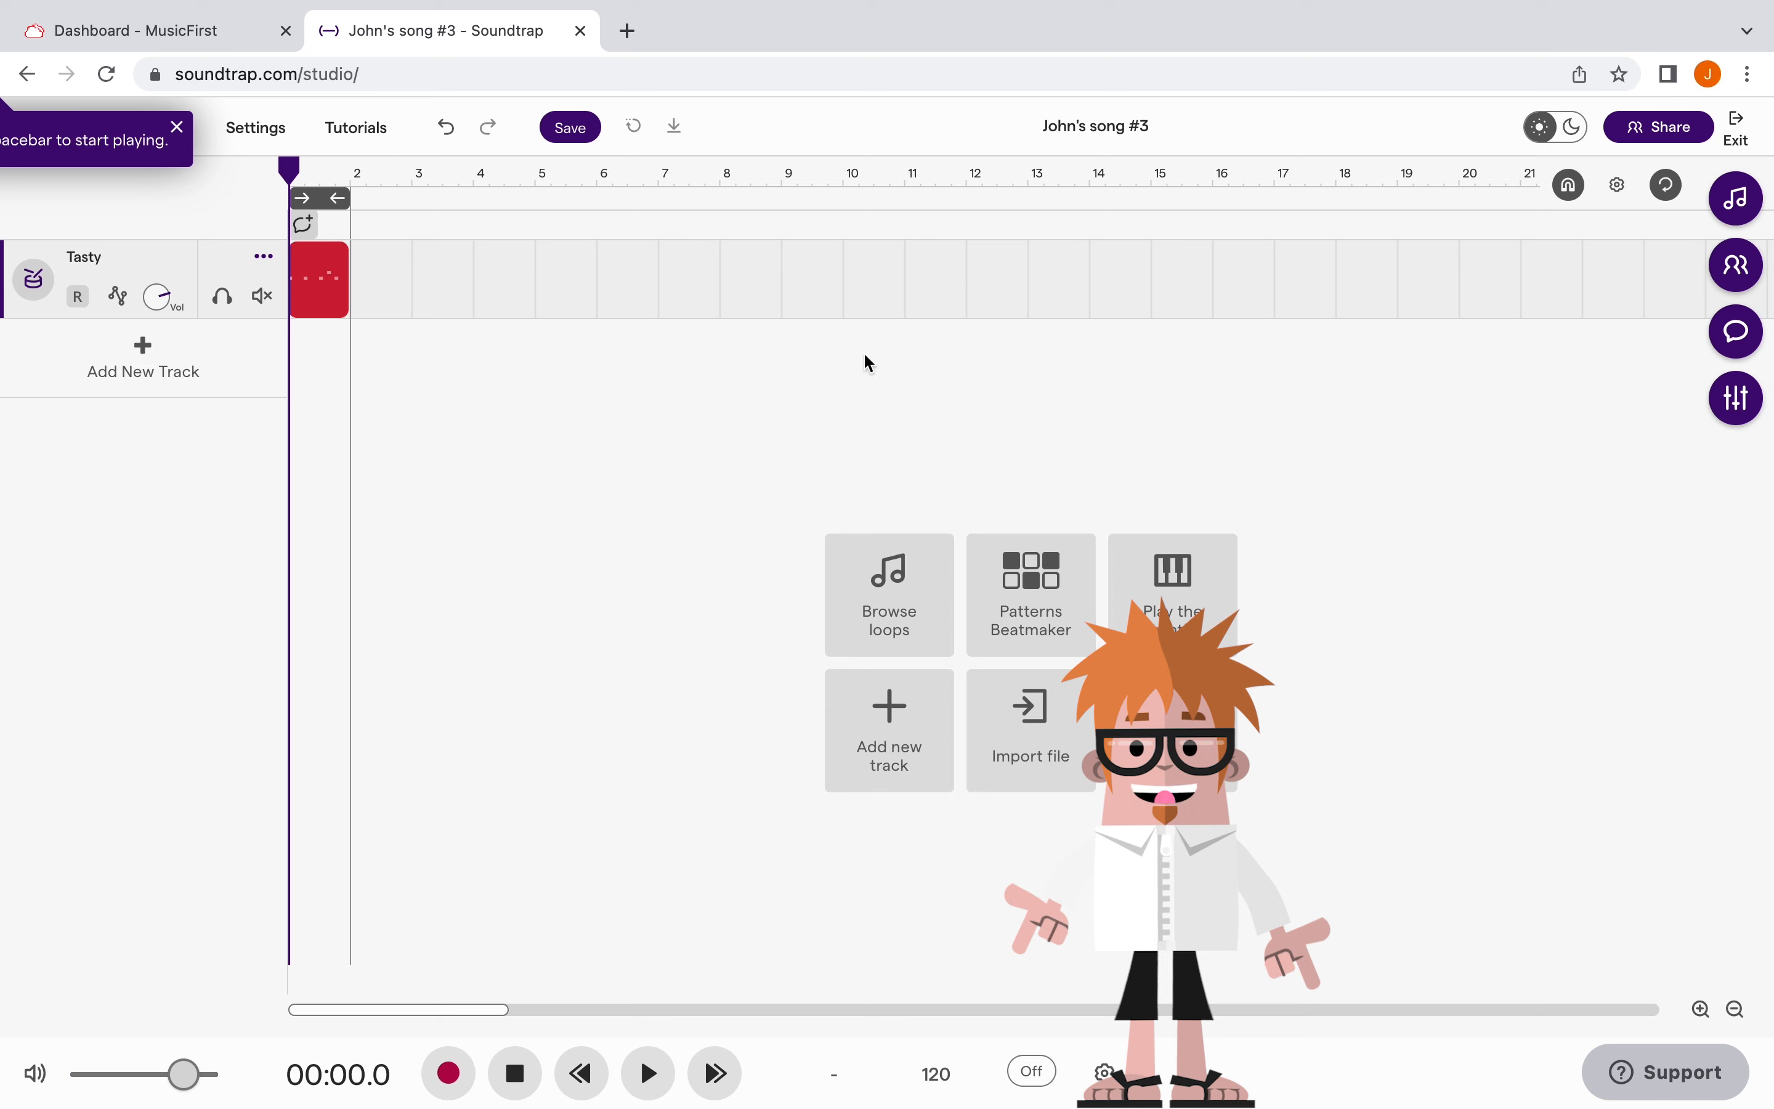
Step: Add a synth track, close its keyboard, and review the instrument types offered for a new track
{"action": "left_click", "coordinate": [1175, 615]}
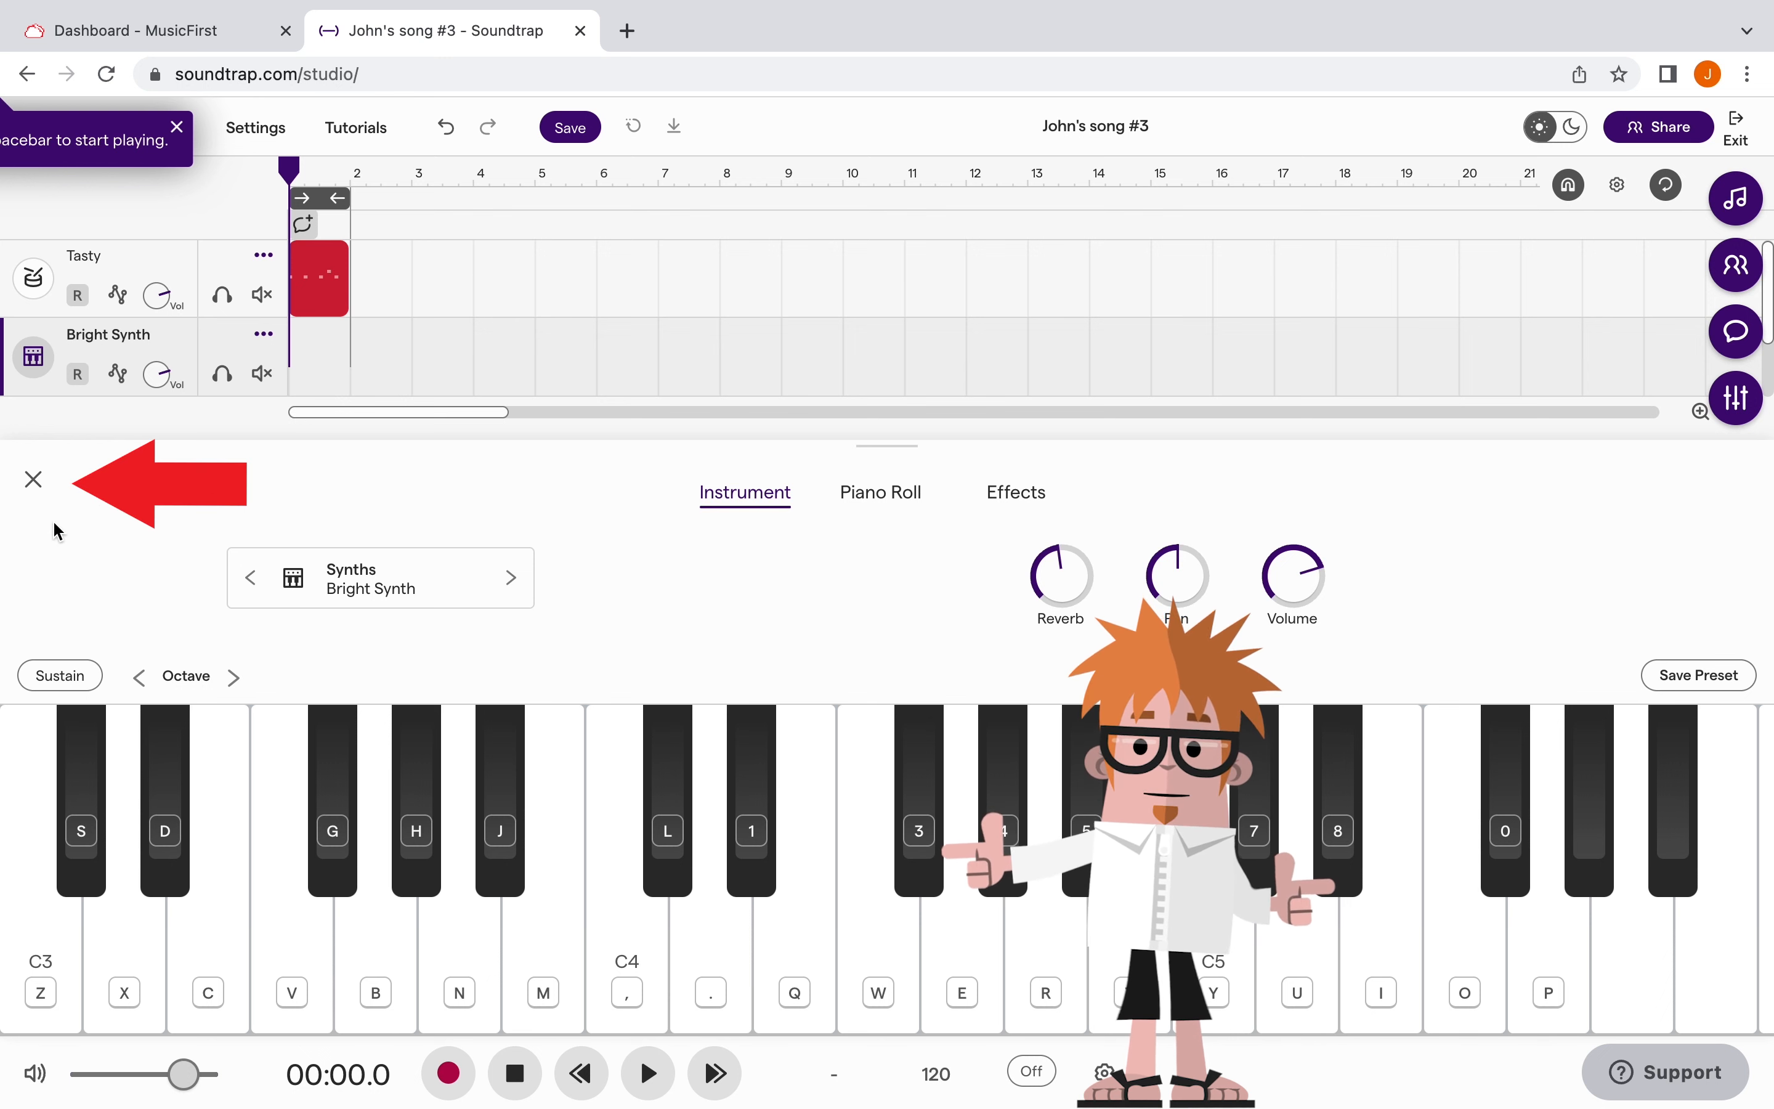
{"action": "left_click", "coordinate": [33, 478]}
{"action": "left_click", "coordinate": [893, 770]}
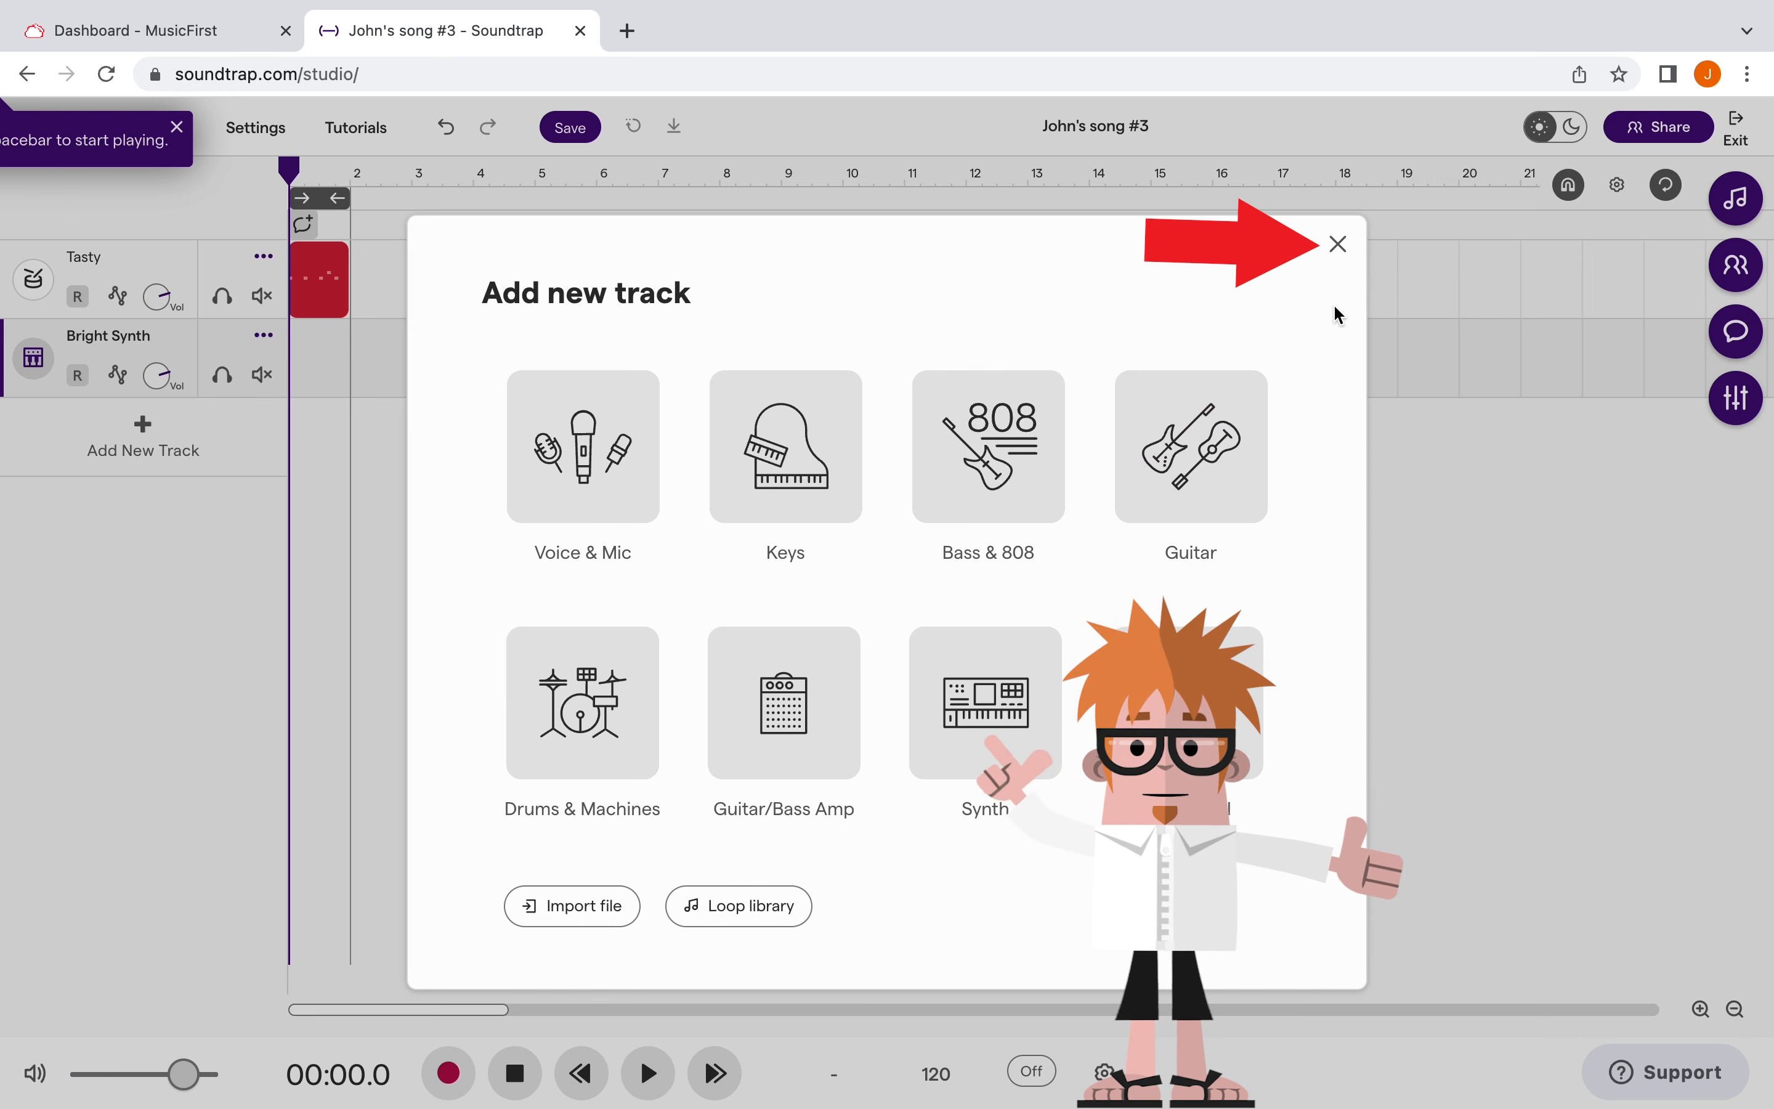
{"action": "left_click", "coordinate": [1339, 244]}
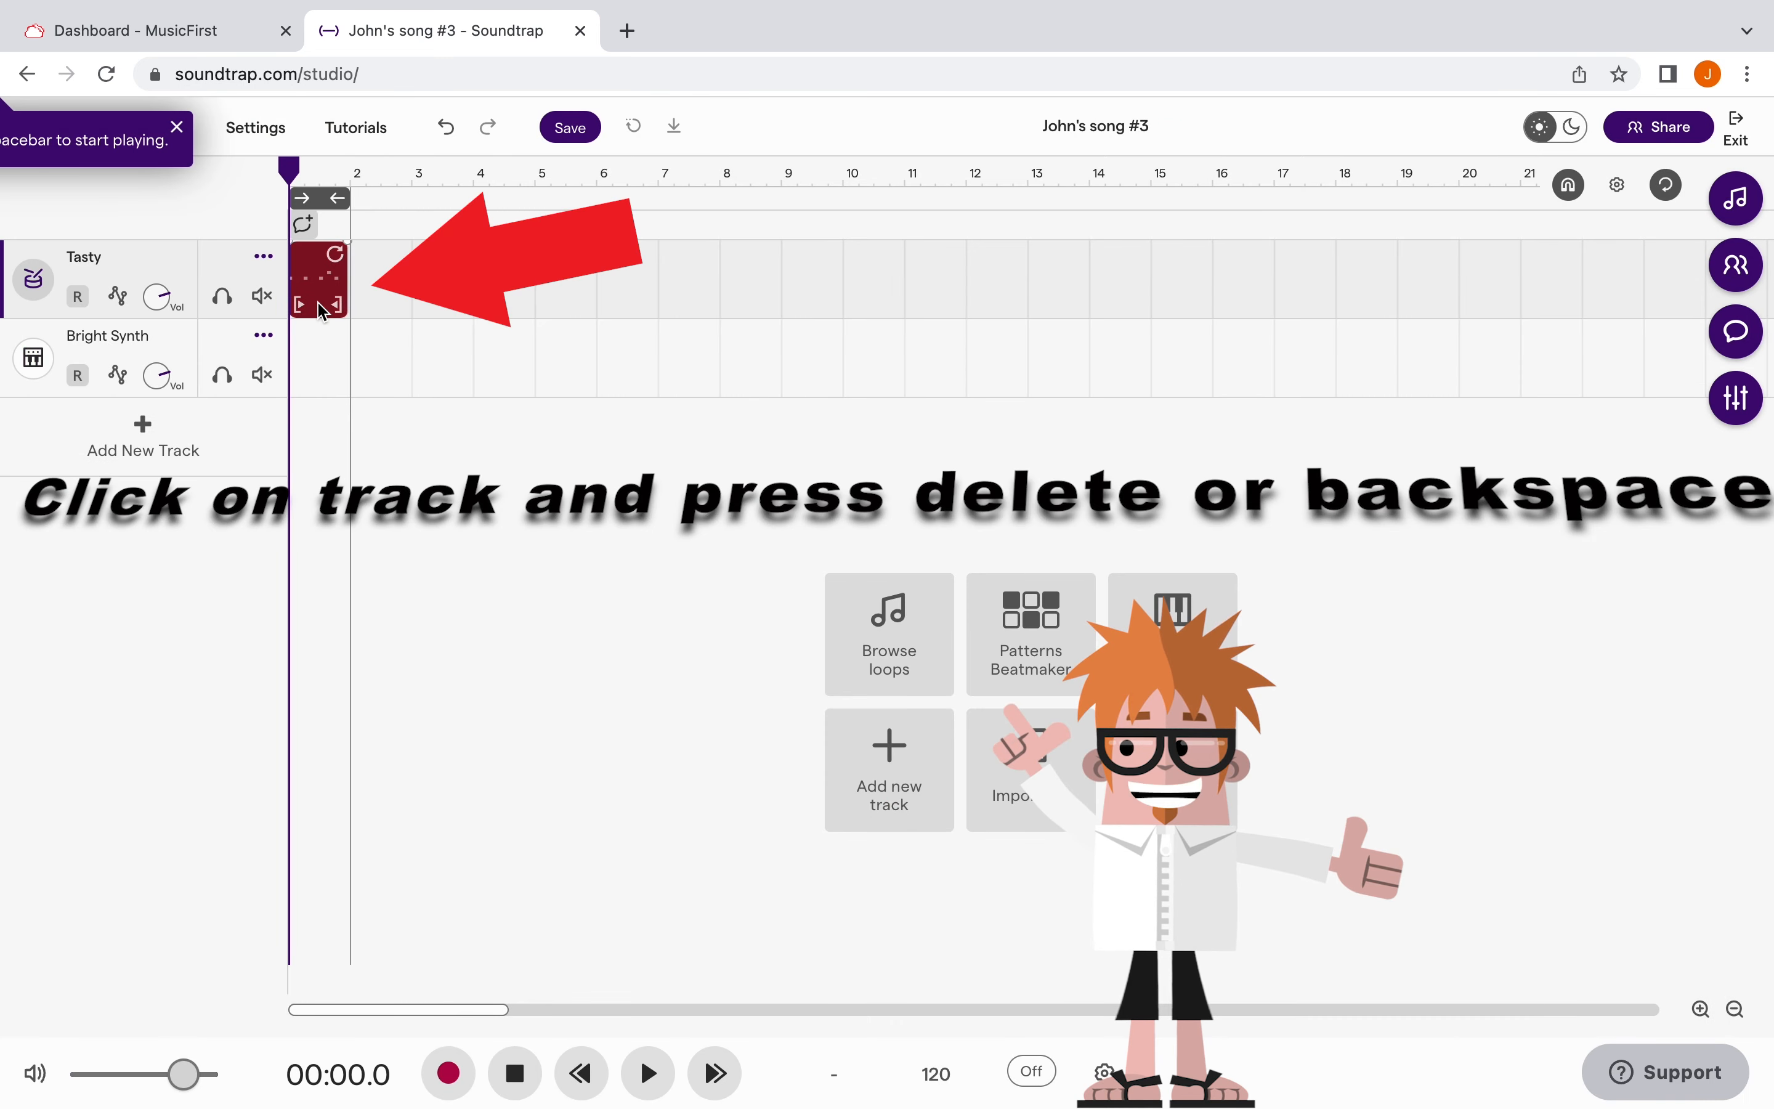
Step: Delete the beatmaker and synth tracks from the project
{"action": "key", "text": "Delete"}
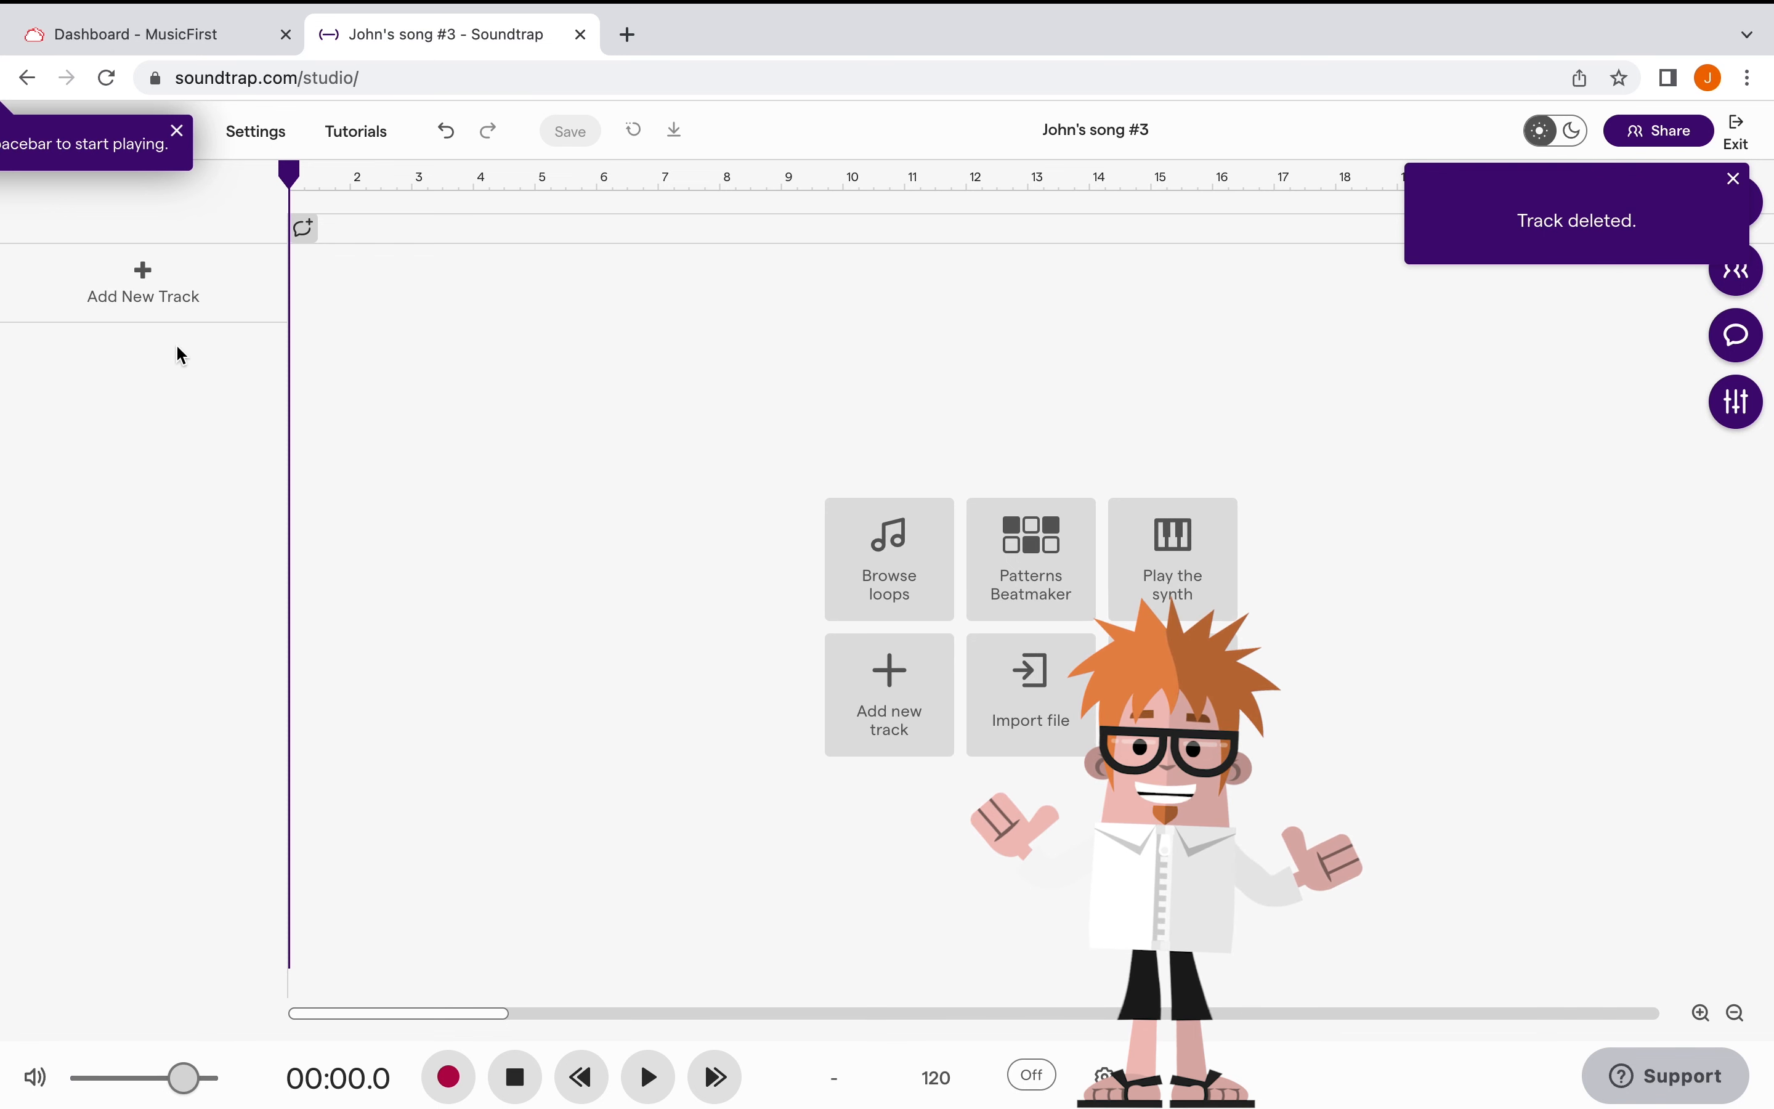
Step: Open the instrument choices for a new track from the track list and close them without adding one
{"action": "left_click", "coordinate": [154, 300]}
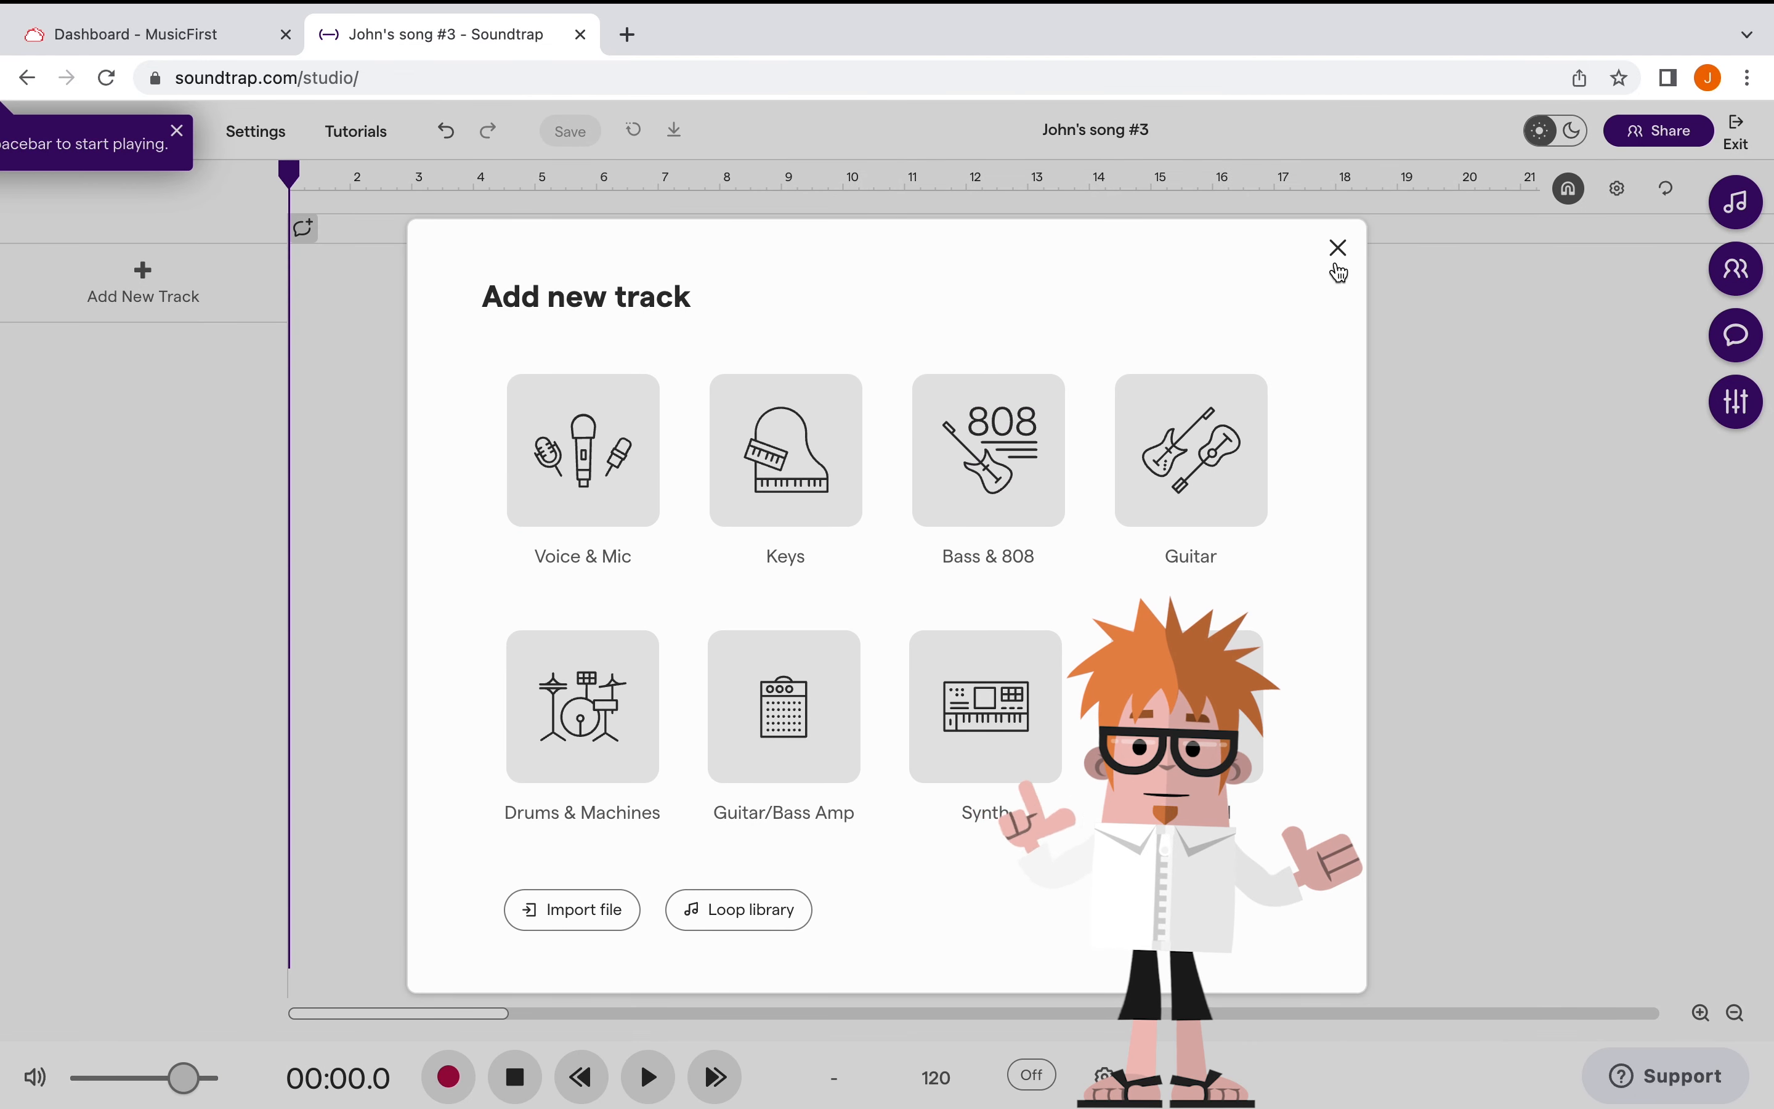
{"action": "left_click", "coordinate": [1341, 253]}
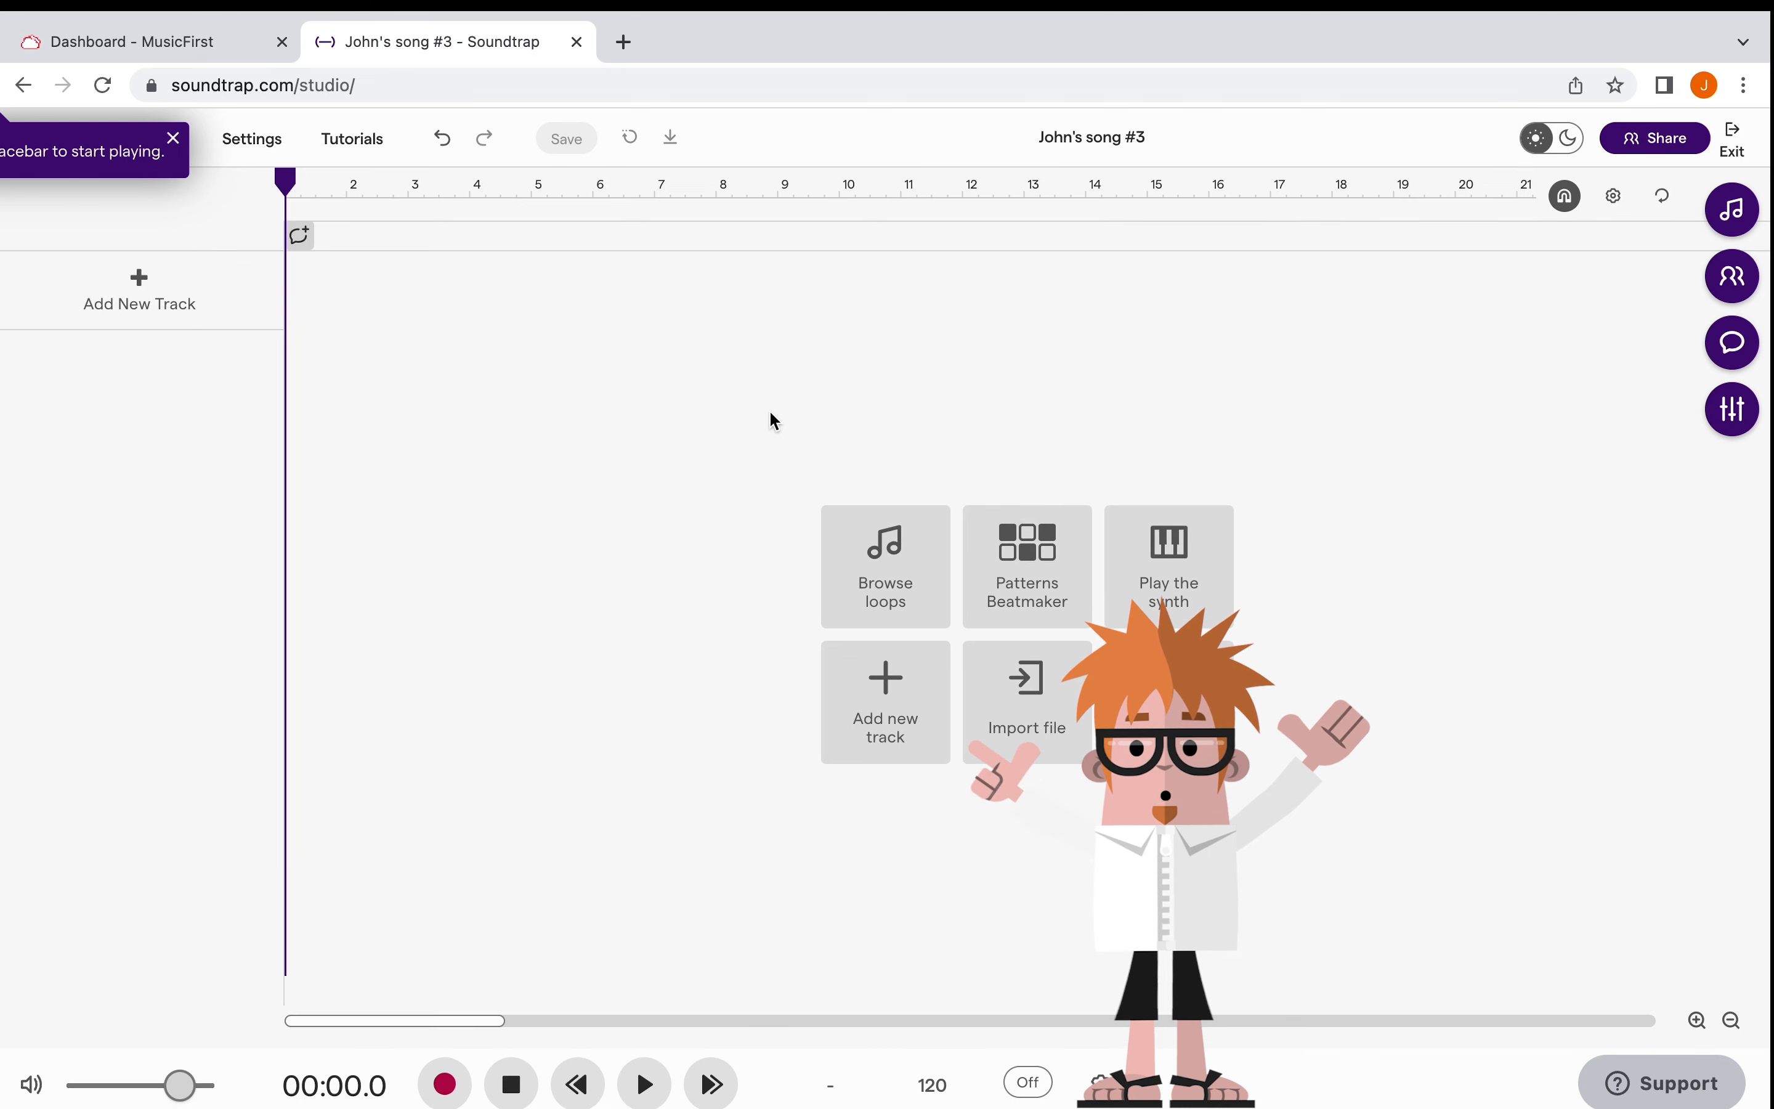
Step: Open the loop library, browse the loops in the Beats category, and clear the filter
{"action": "left_click", "coordinate": [833, 539]}
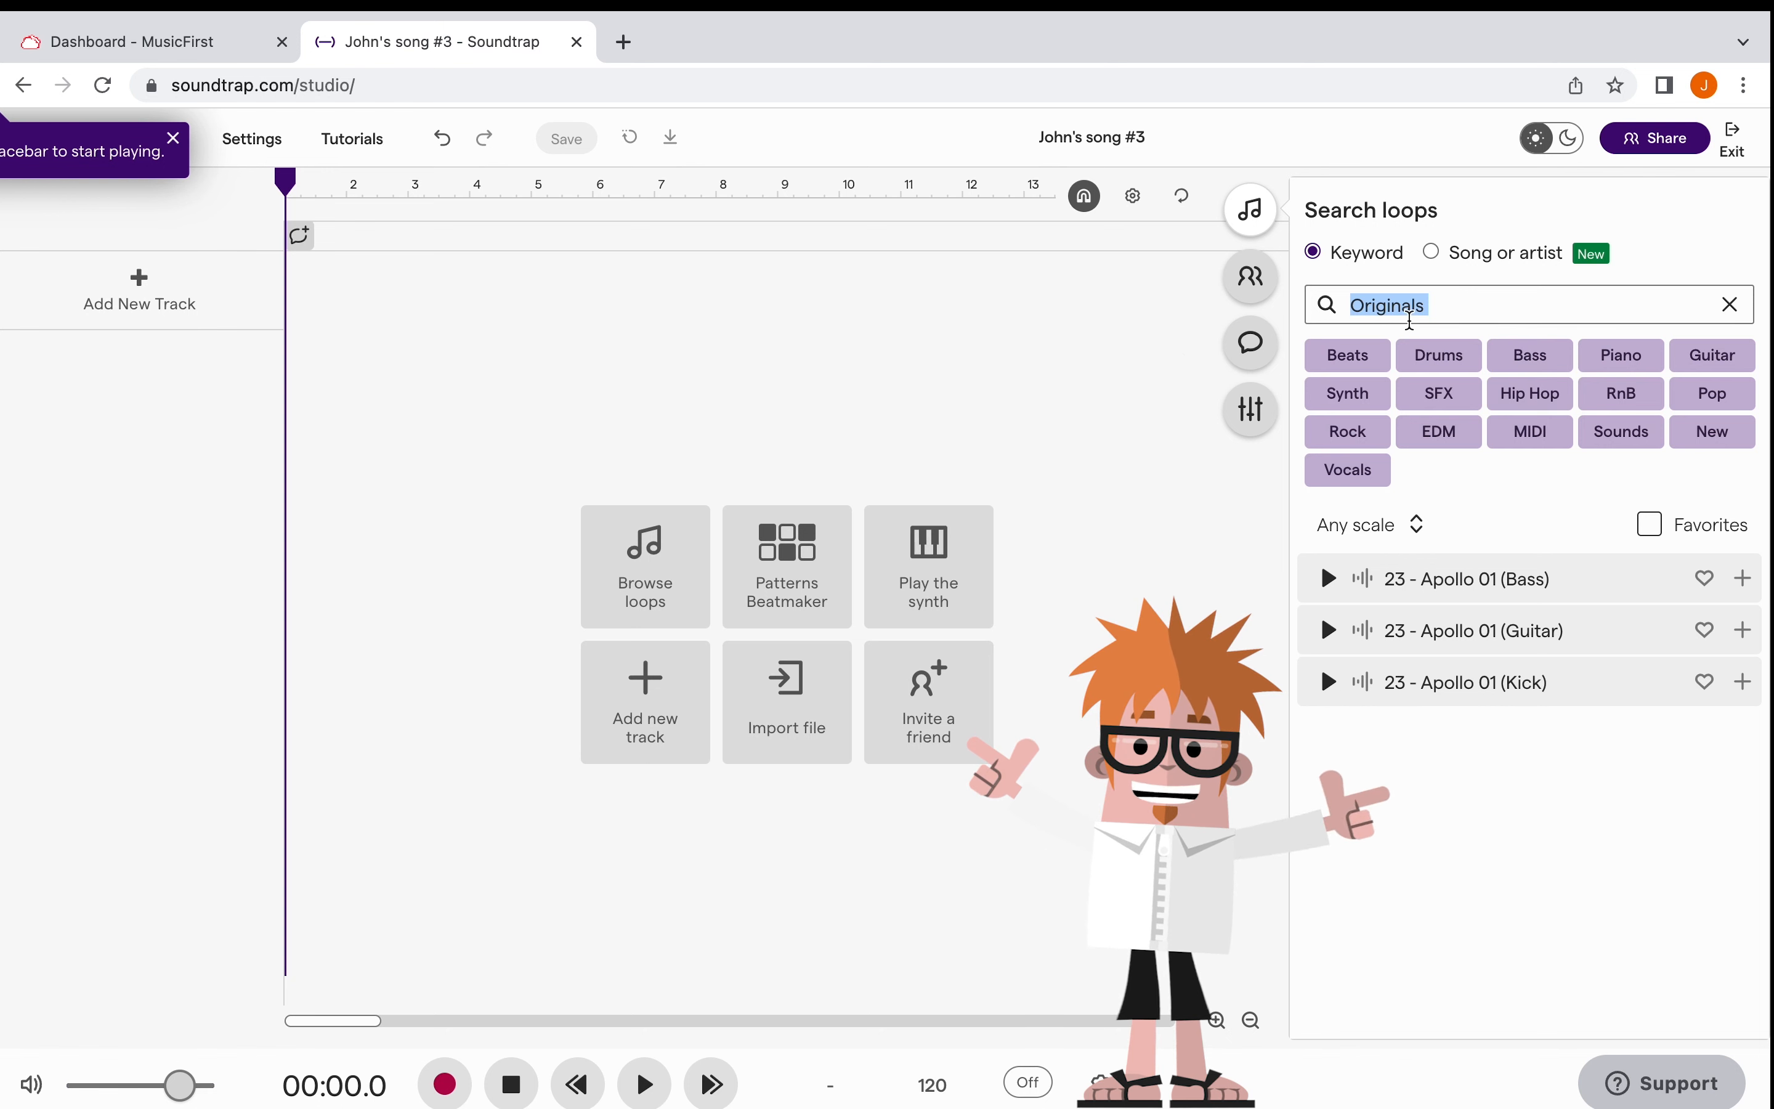
{"action": "left_click", "coordinate": [1360, 359]}
{"action": "scroll", "coordinate": [1612, 666], "scroll_direction": "down", "scroll_amount": 10}
{"action": "scroll", "coordinate": [1612, 726], "scroll_direction": "down", "scroll_amount": 10}
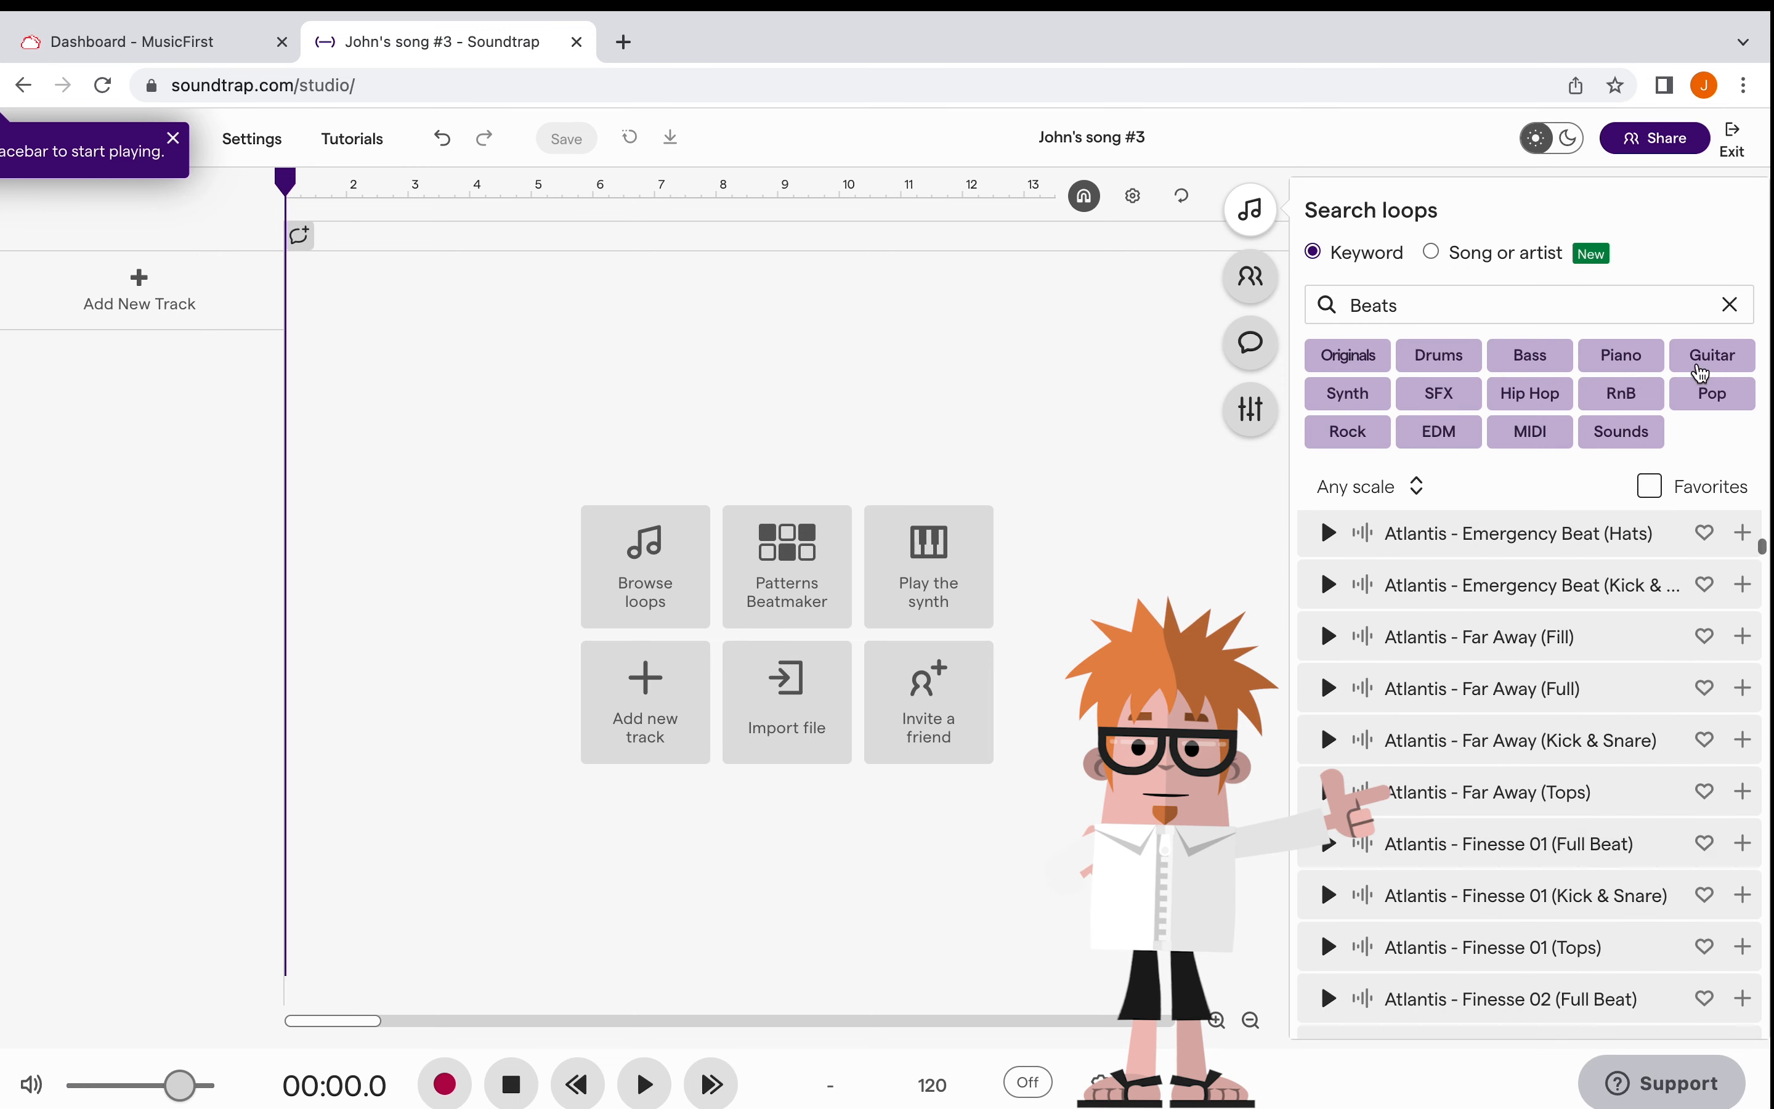
{"action": "left_click", "coordinate": [1733, 306]}
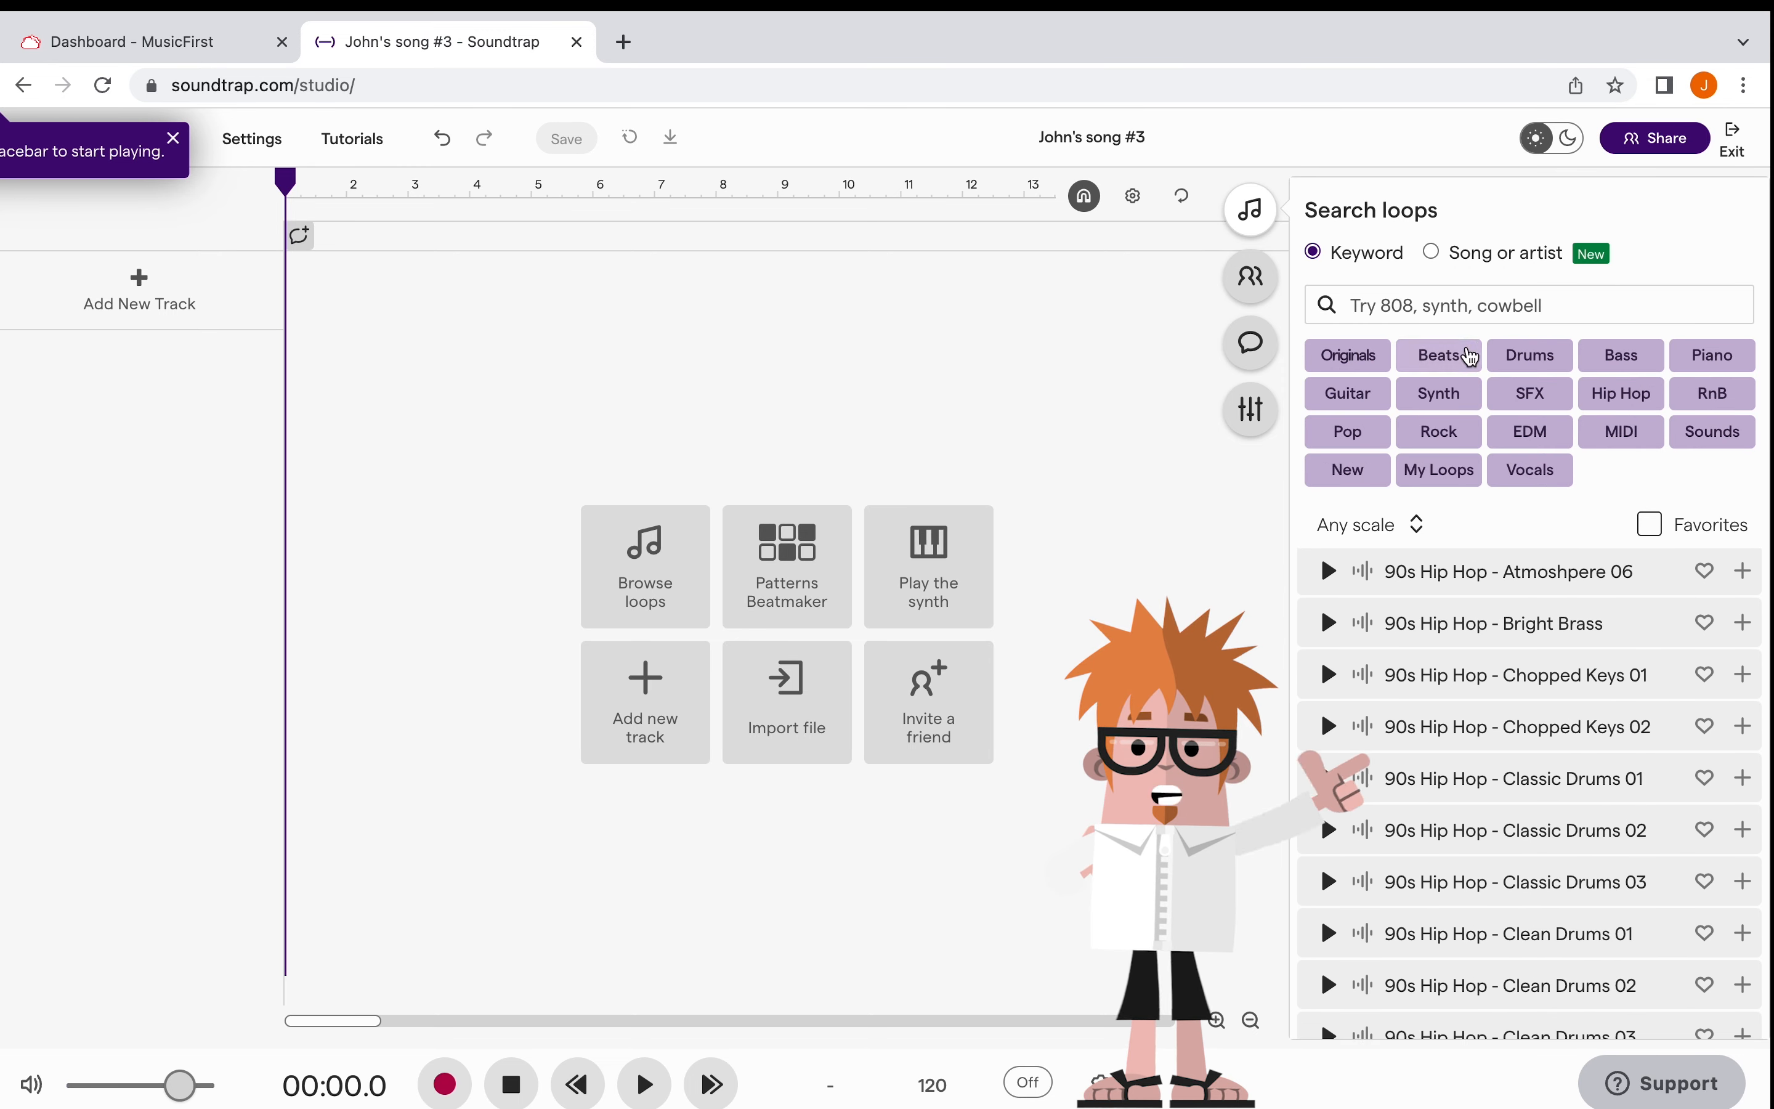
Step: Filter the loops by Drums, browse the list, and clear the filter
{"action": "left_click", "coordinate": [1536, 359]}
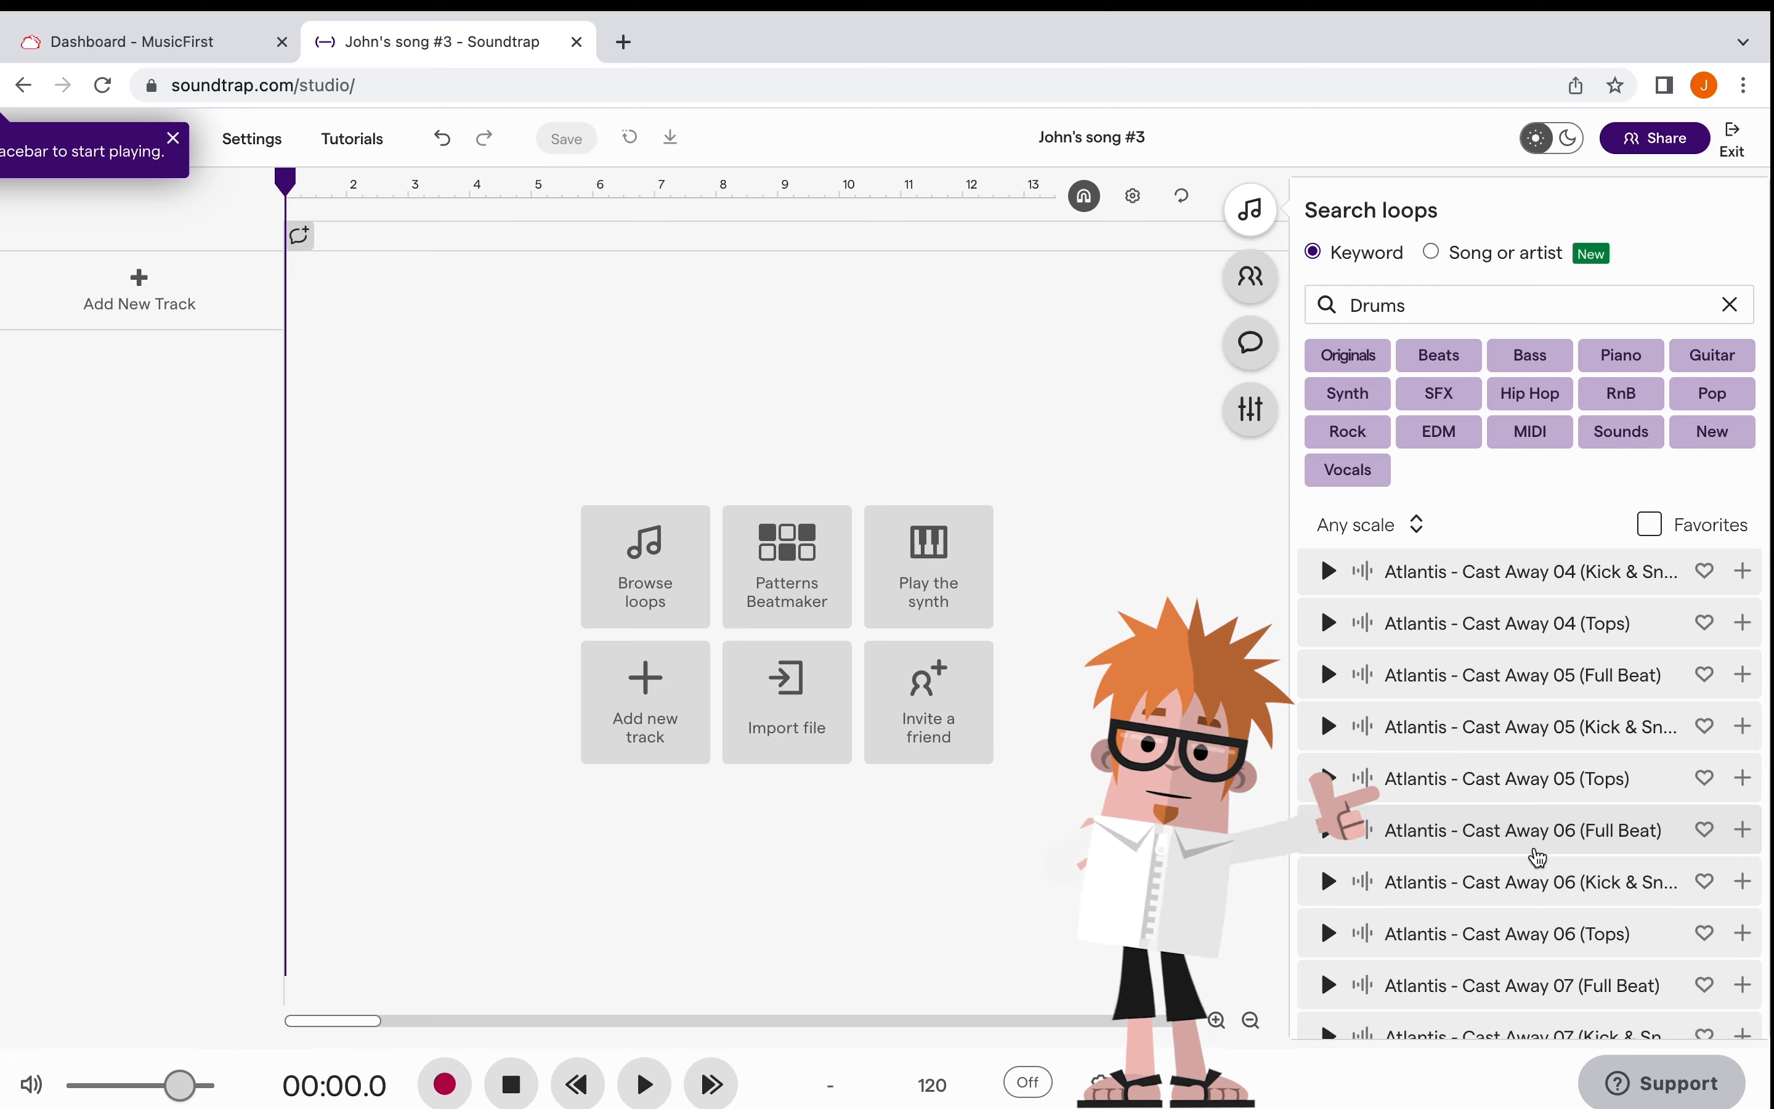
{"action": "scroll", "coordinate": [1536, 855], "scroll_direction": "down", "scroll_amount": 10}
{"action": "scroll", "coordinate": [1539, 857], "scroll_direction": "down", "scroll_amount": 5}
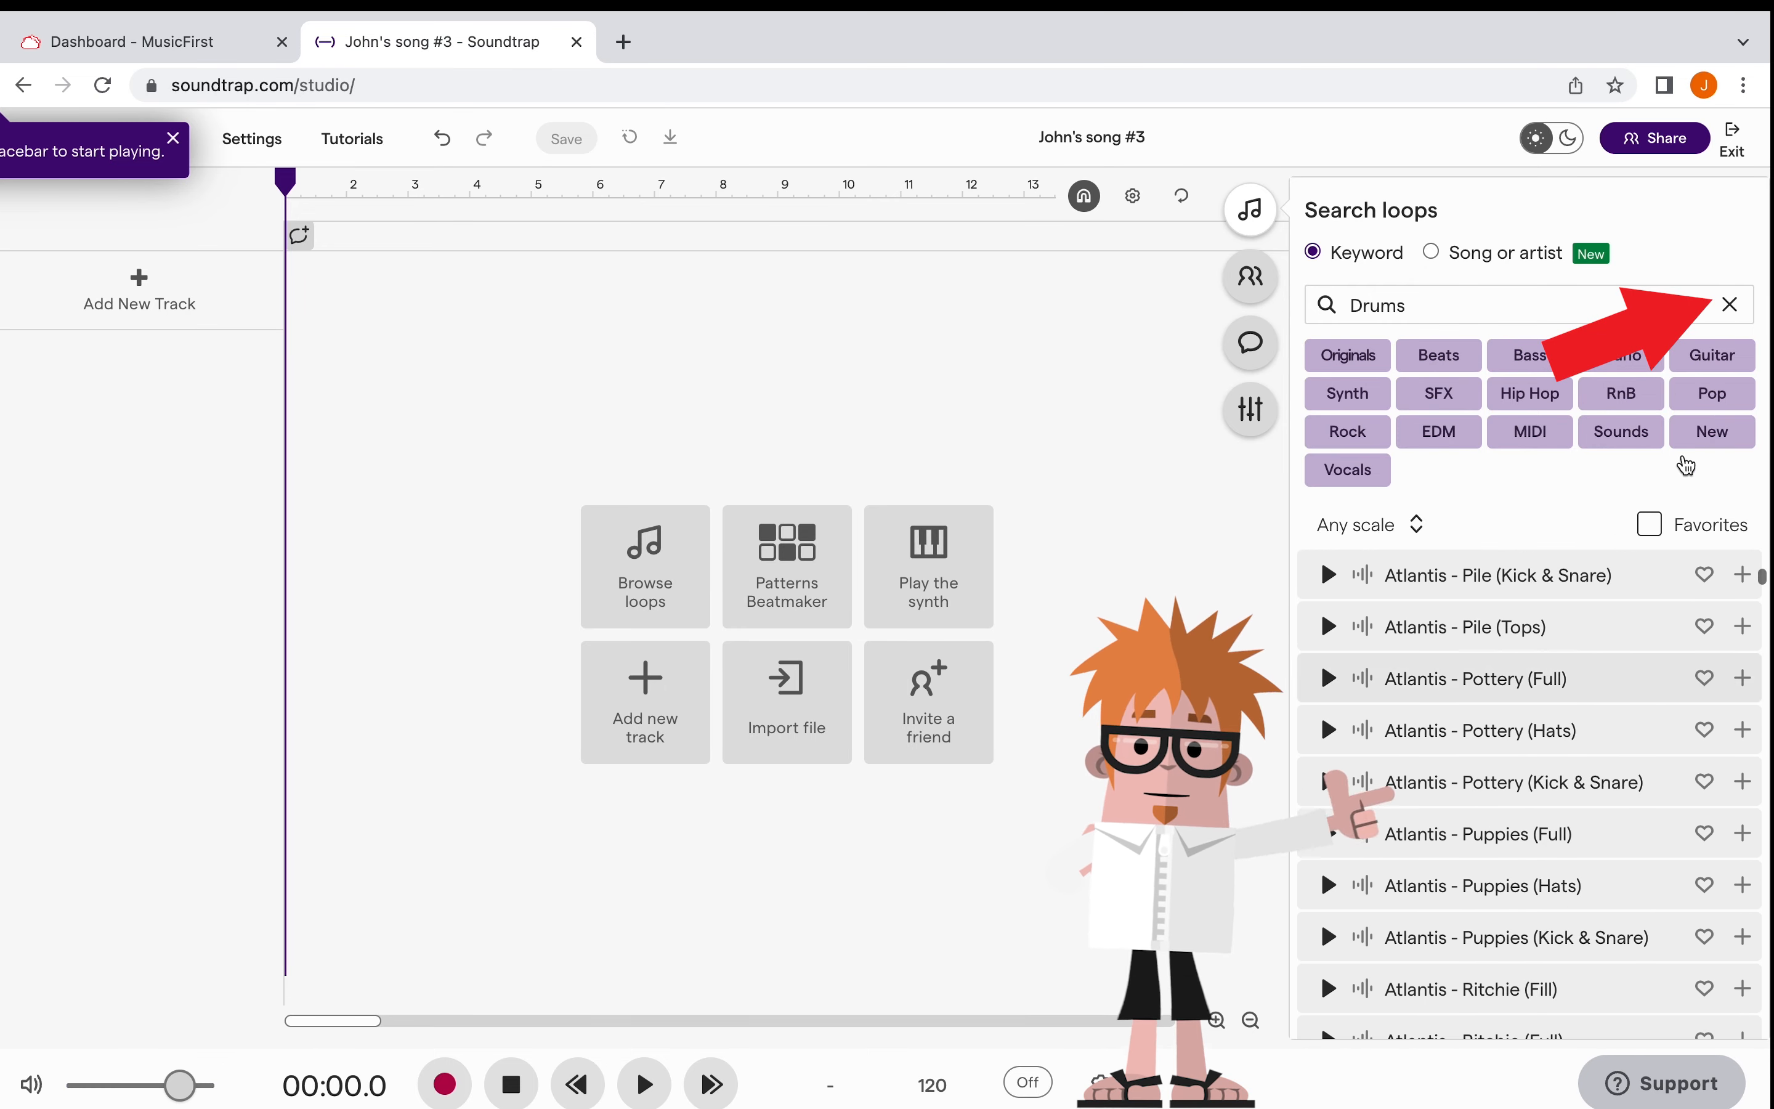
{"action": "left_click", "coordinate": [1731, 305]}
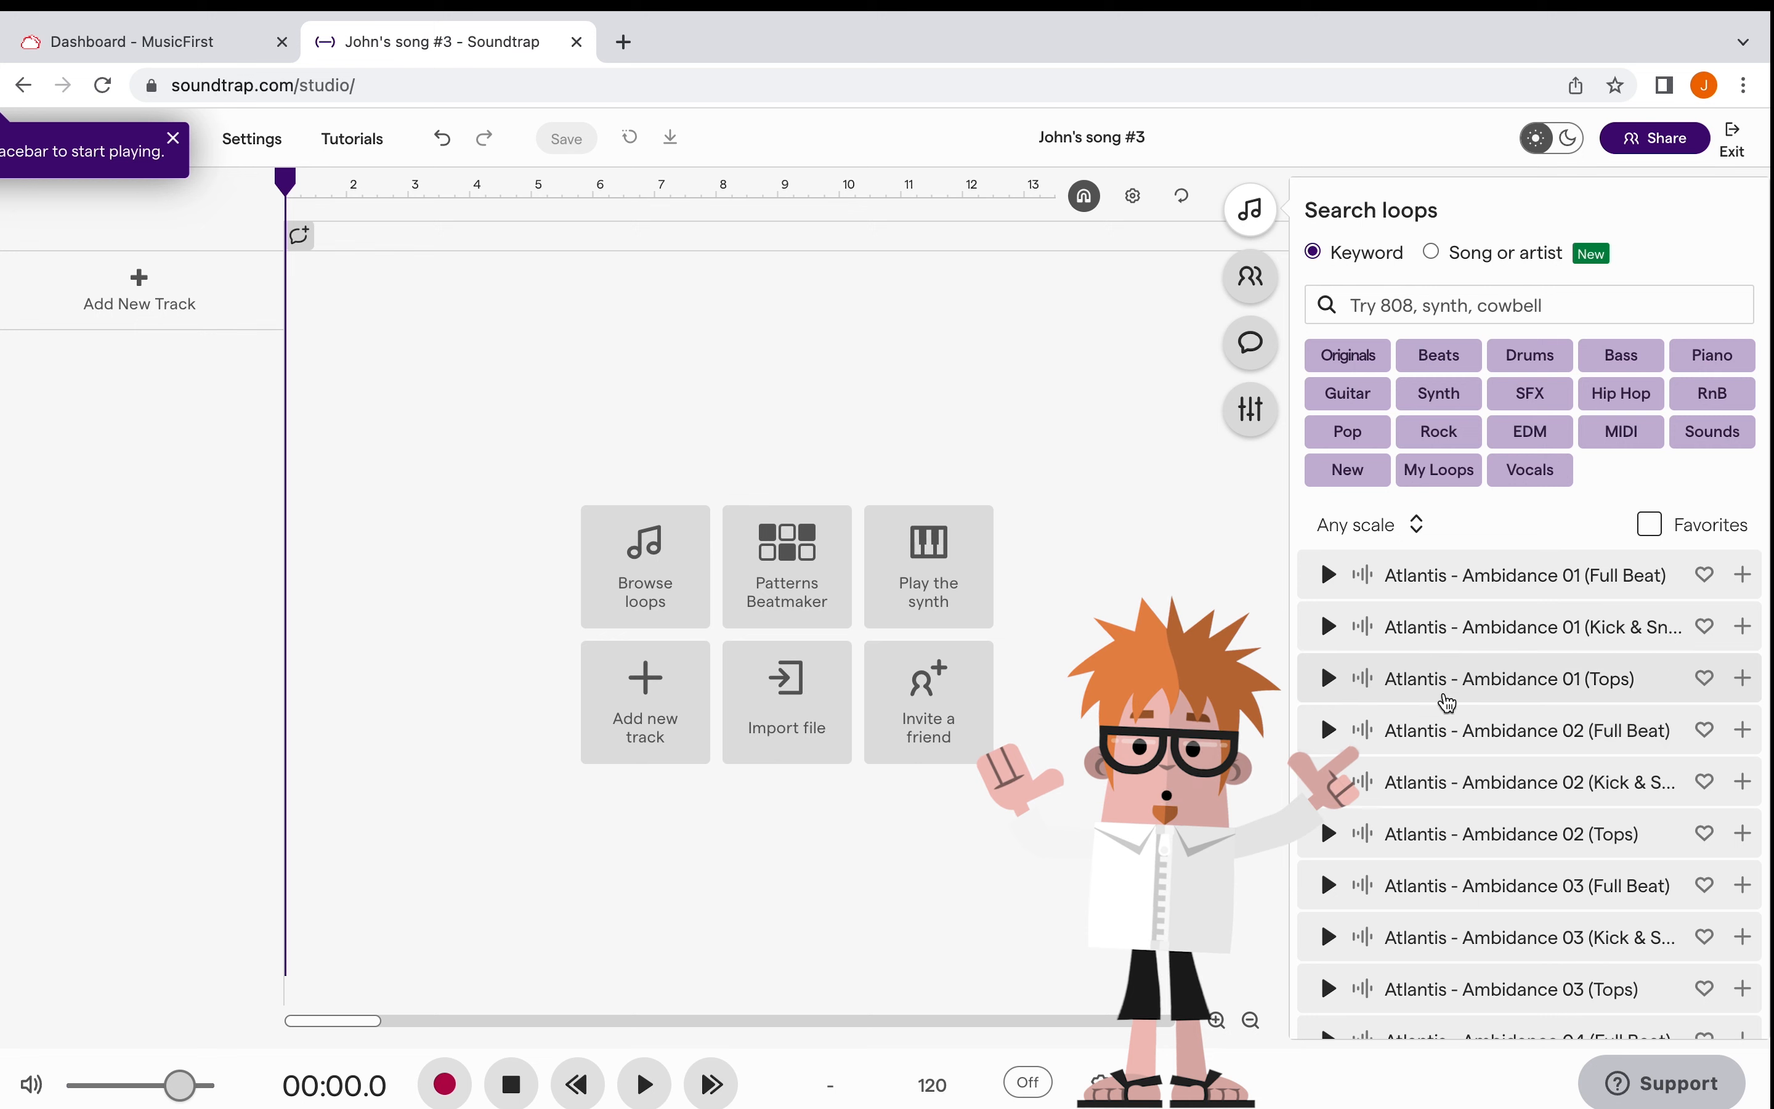
Step: Browse the unfiltered loops and preview "Atlantis - Ambidance 02 (Tops)"
{"action": "scroll", "coordinate": [1466, 844], "scroll_direction": "down", "scroll_amount": 15}
{"action": "scroll", "coordinate": [1467, 828], "scroll_direction": "up", "scroll_amount": 15}
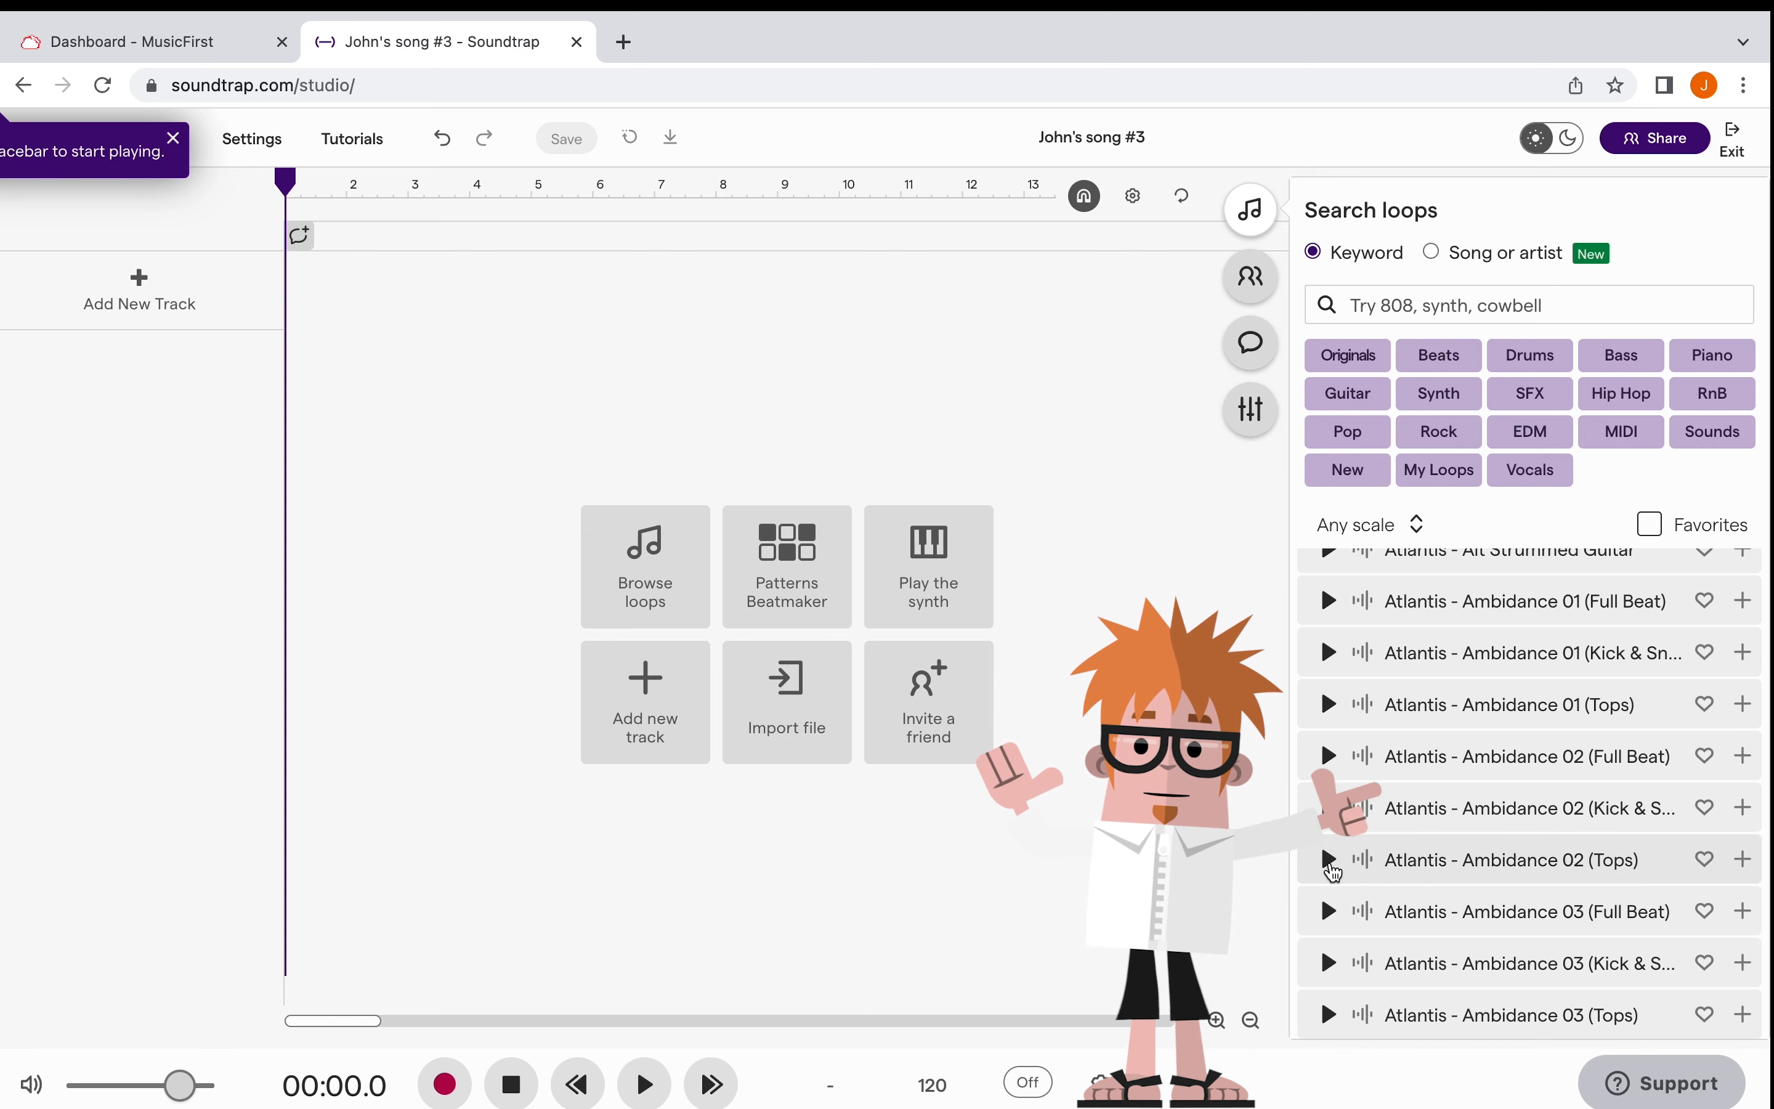
{"action": "left_click", "coordinate": [1330, 864]}
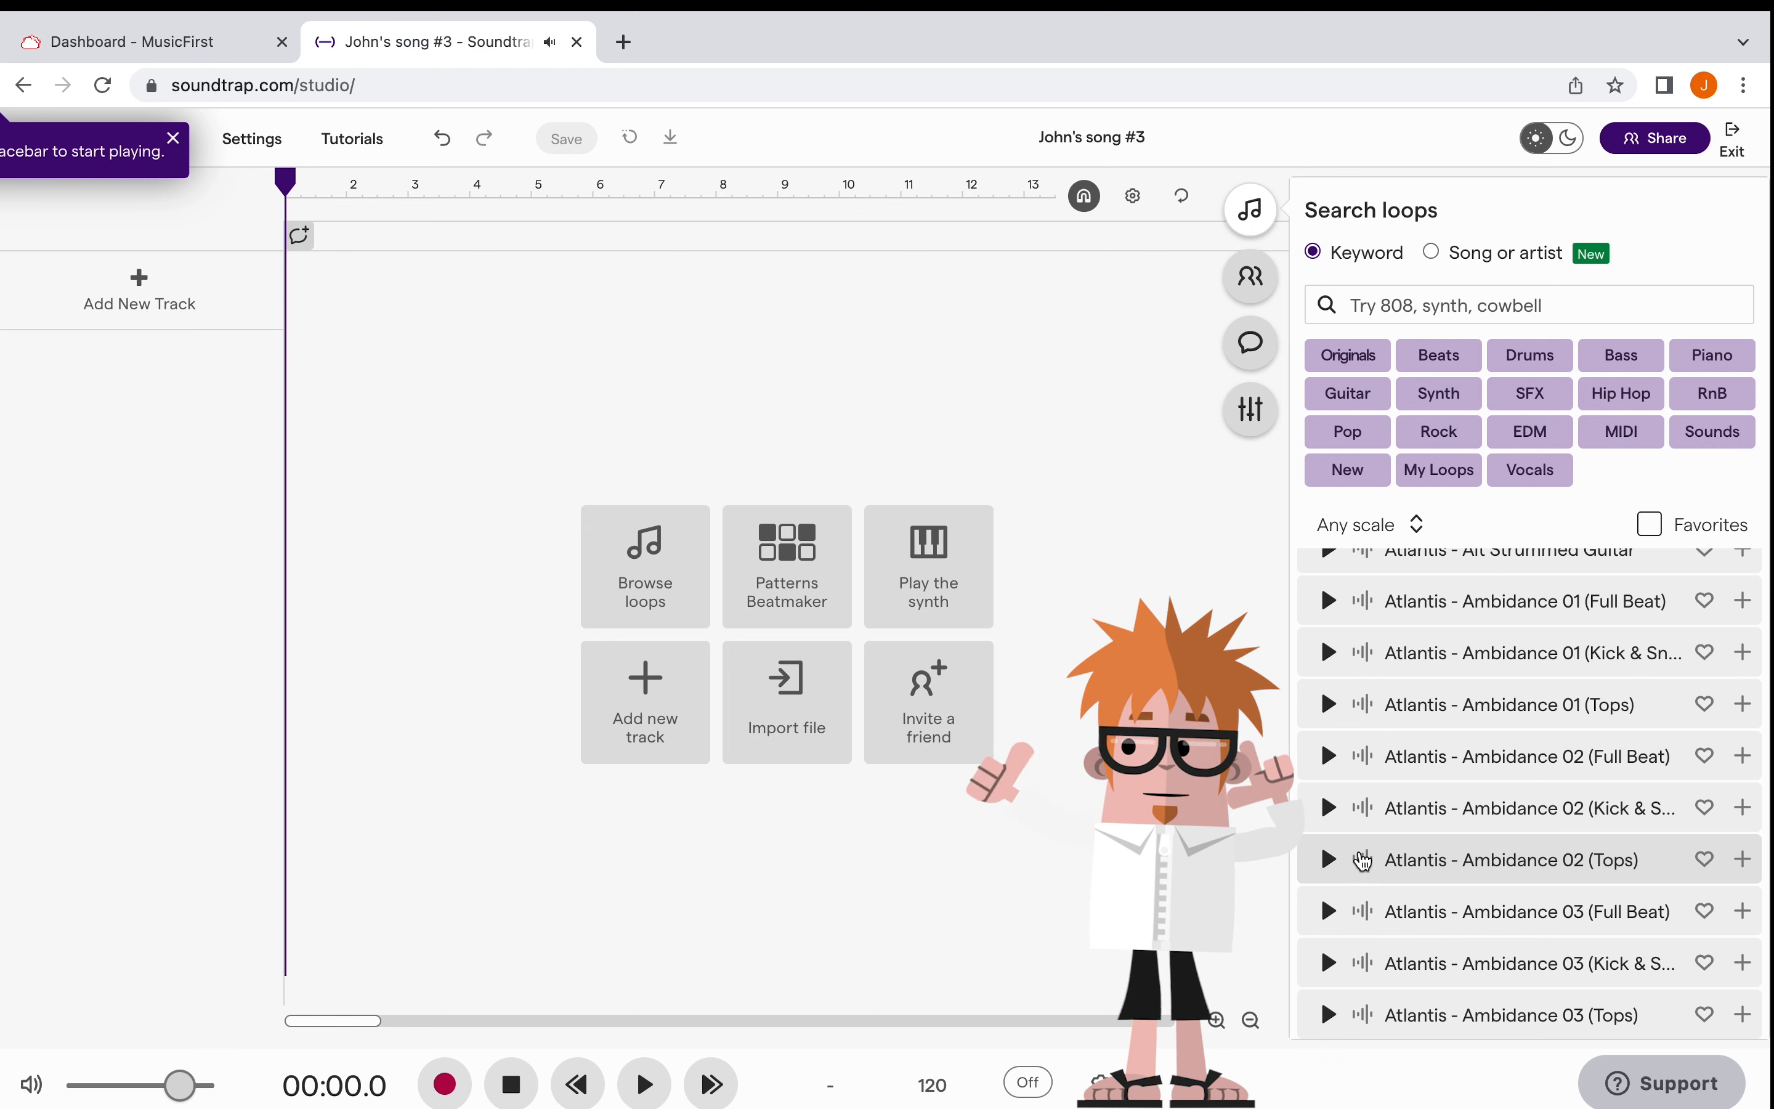
Step: Add the "Atlantis - Ambidance 02 (Tops)" loop on a new track at about bar 8, play it briefly, and return to the start
{"action": "left_click_drag", "start_coordinate": [1451, 868], "coordinate": [916, 407]}
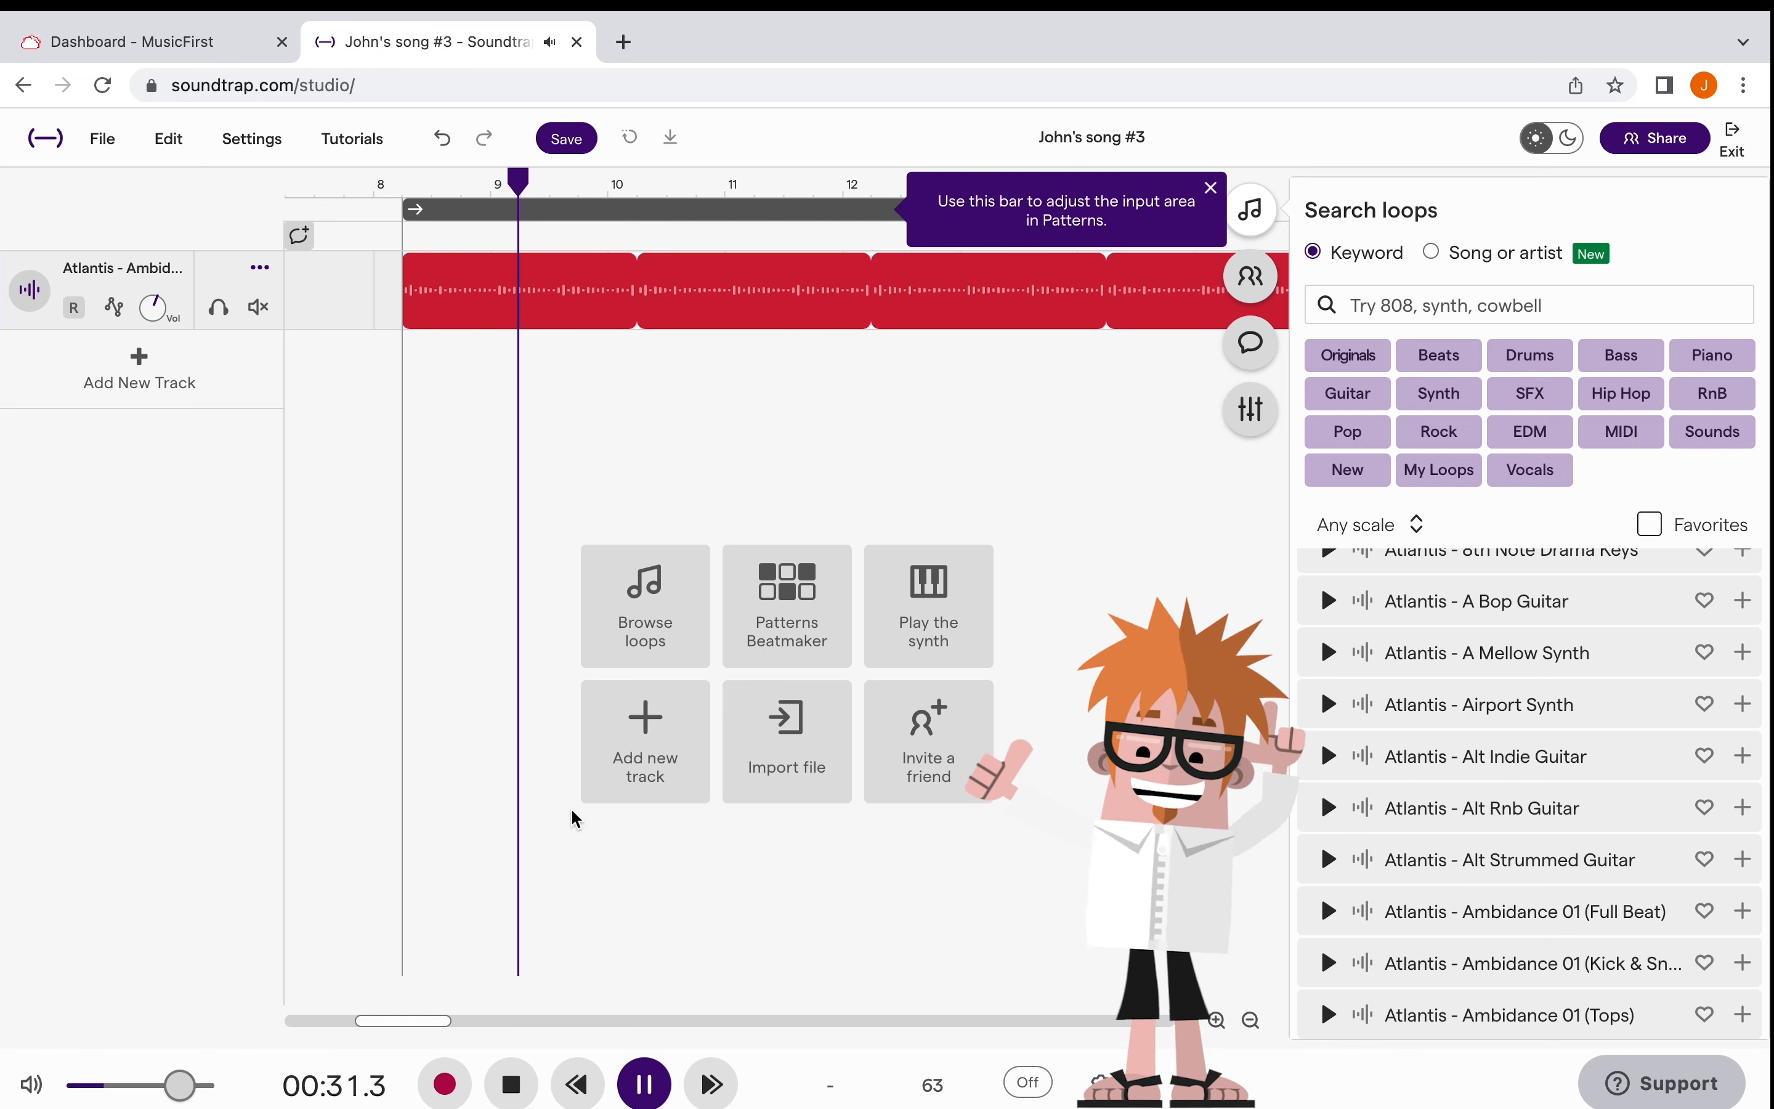
{"action": "left_click", "coordinate": [647, 1088]}
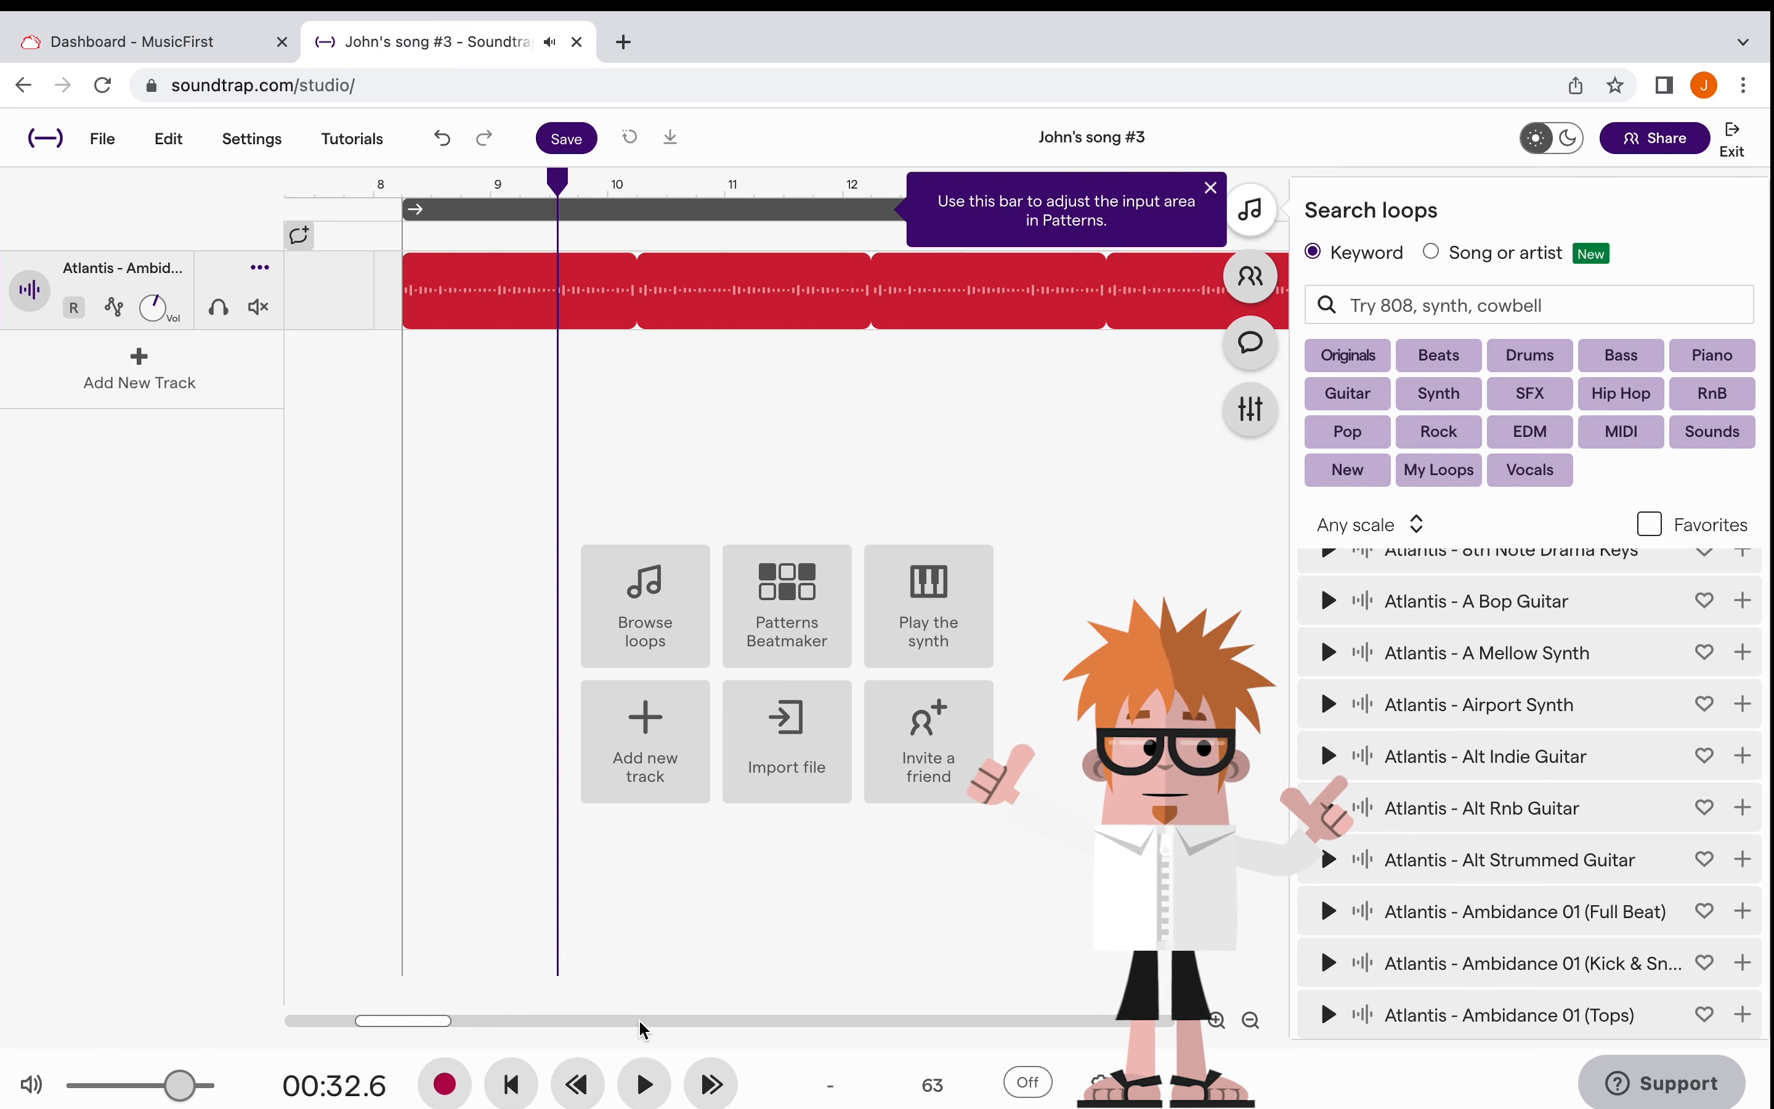
{"action": "left_click", "coordinate": [517, 1089]}
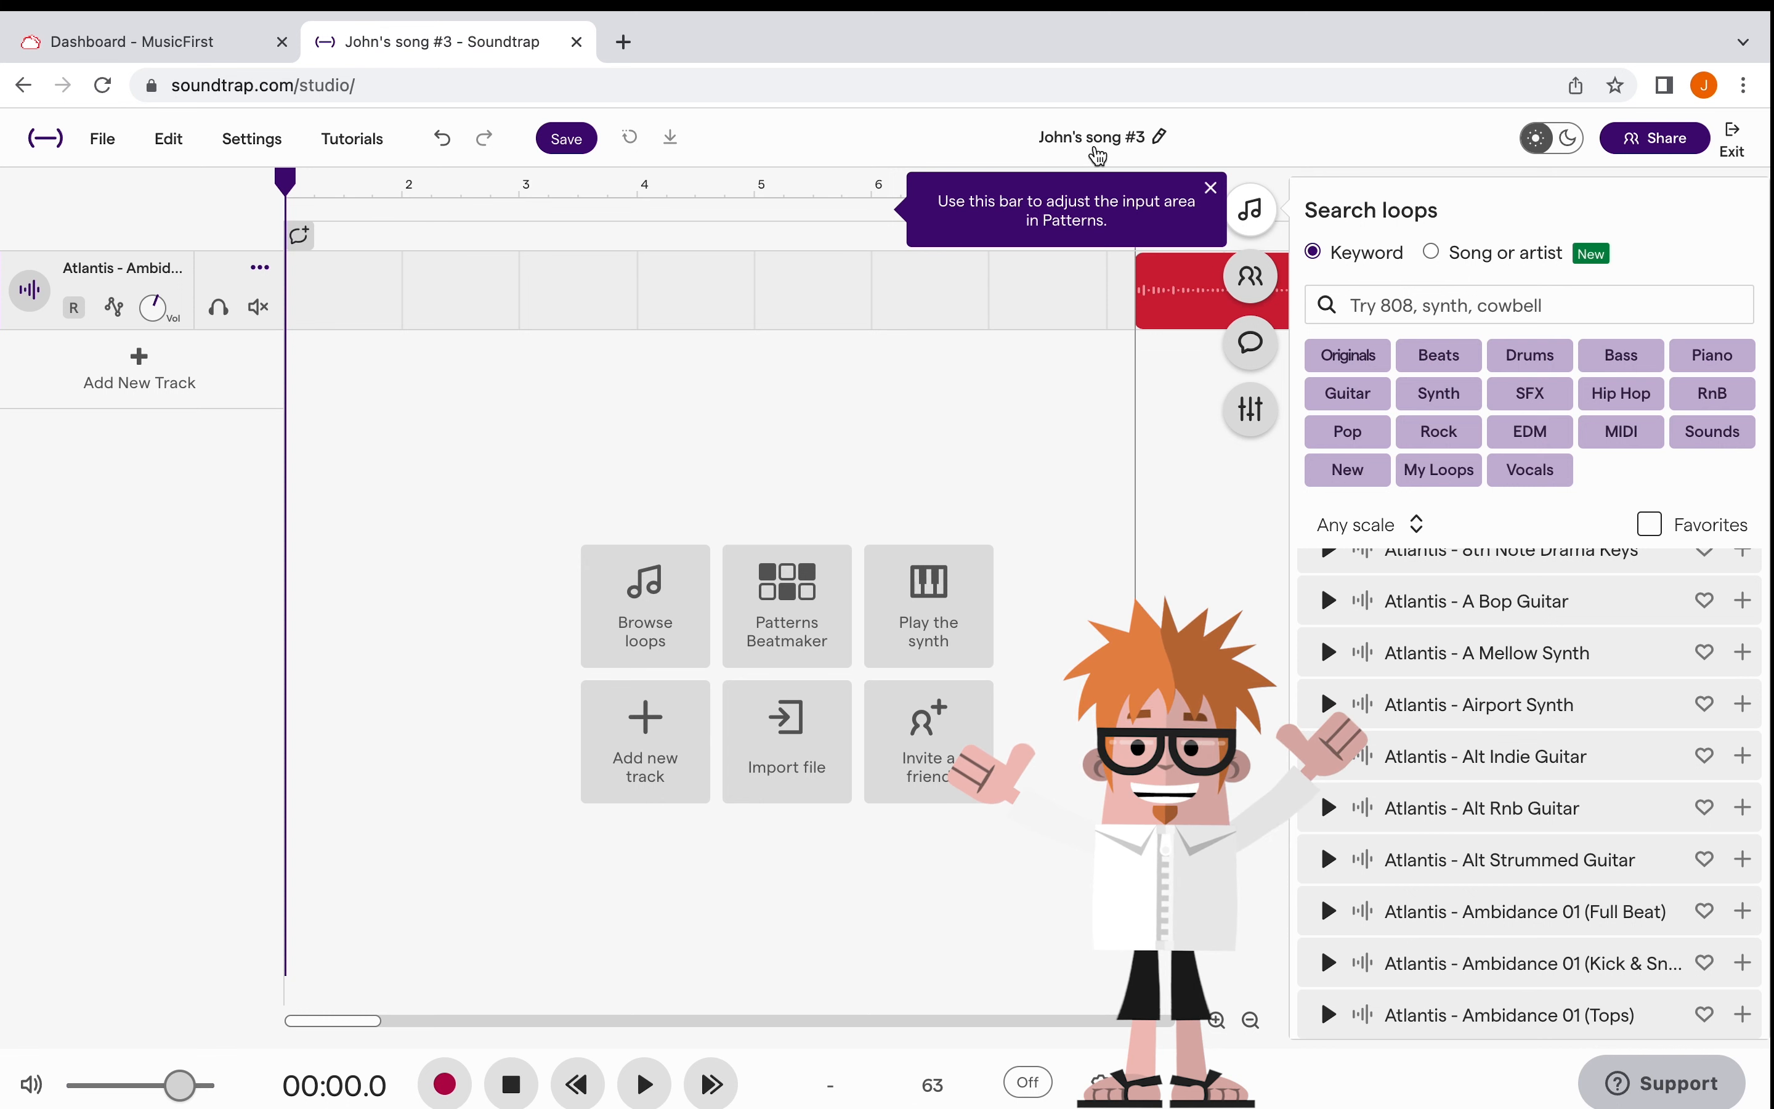
{"action": "left_click", "coordinate": [1212, 189]}
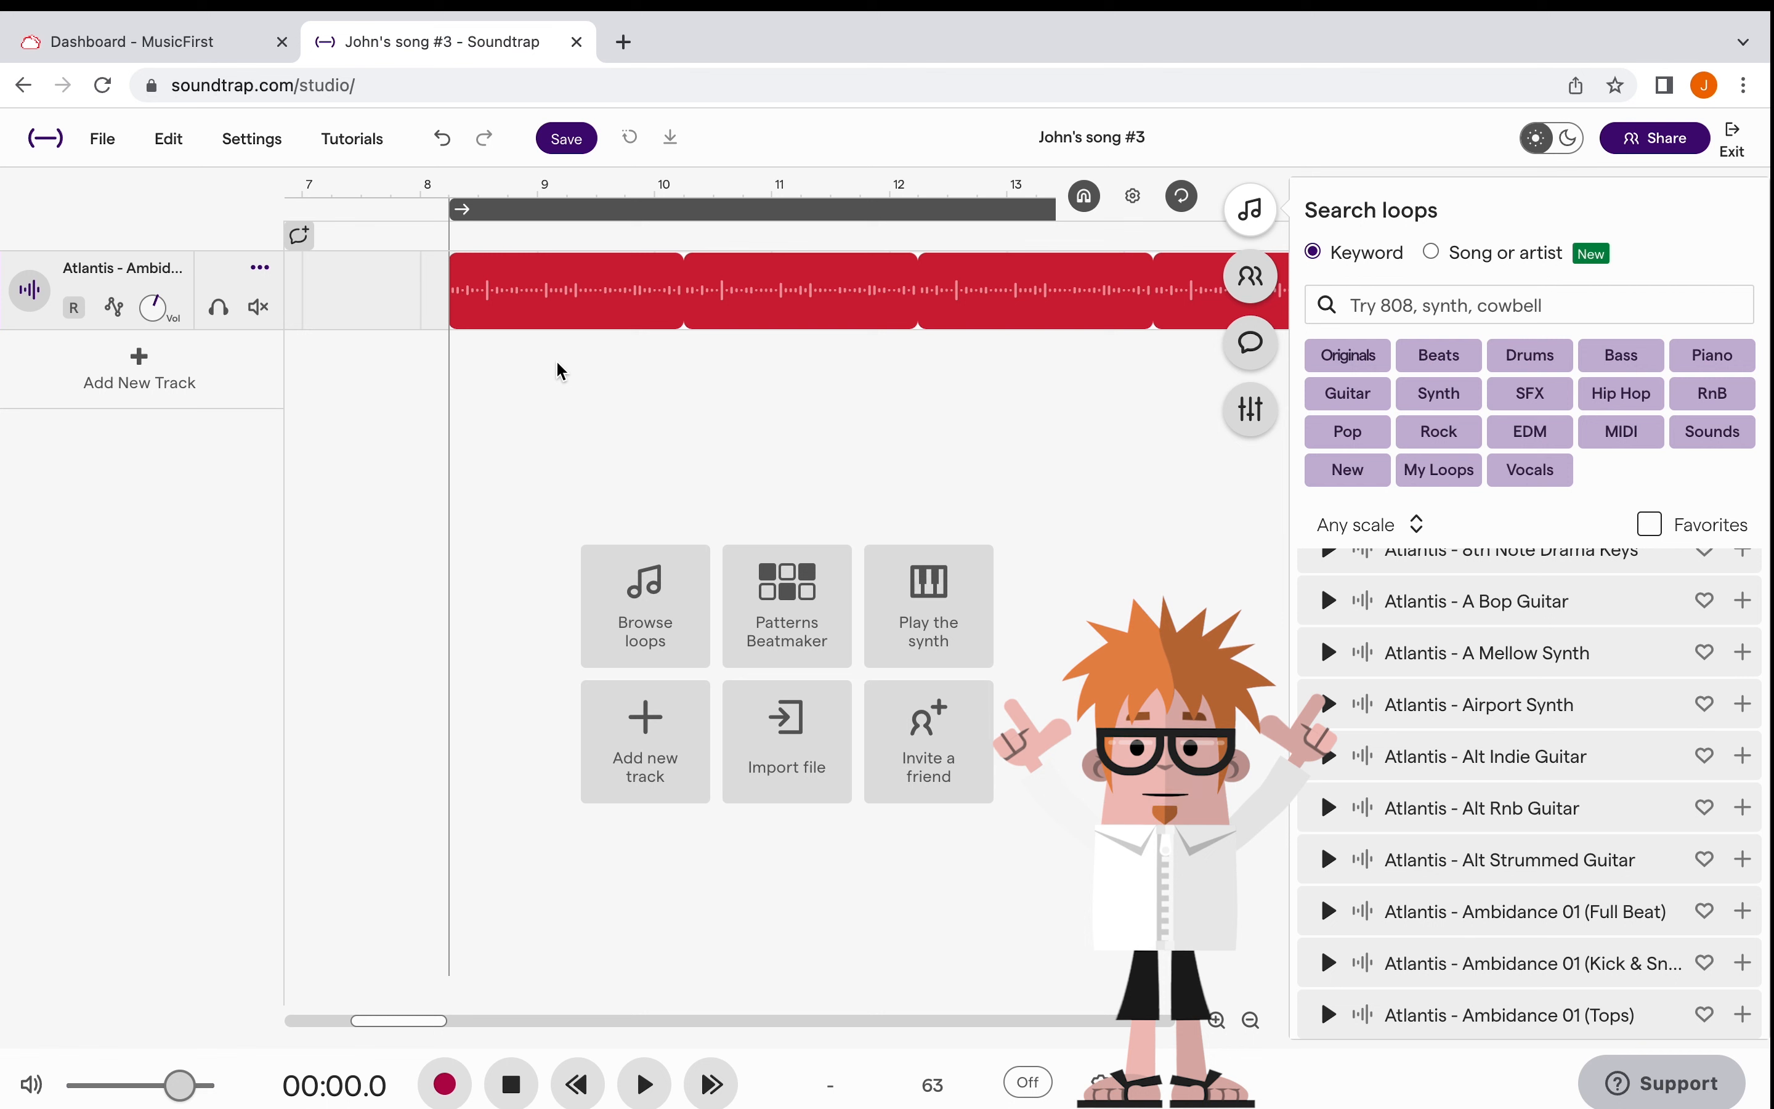
Step: Examine where the "Atlantis - Ambidance 02 (Tops)" loop begins and ends along the timeline
{"action": "scroll", "coordinate": [795, 462], "scroll_direction": "right", "scroll_amount": 3}
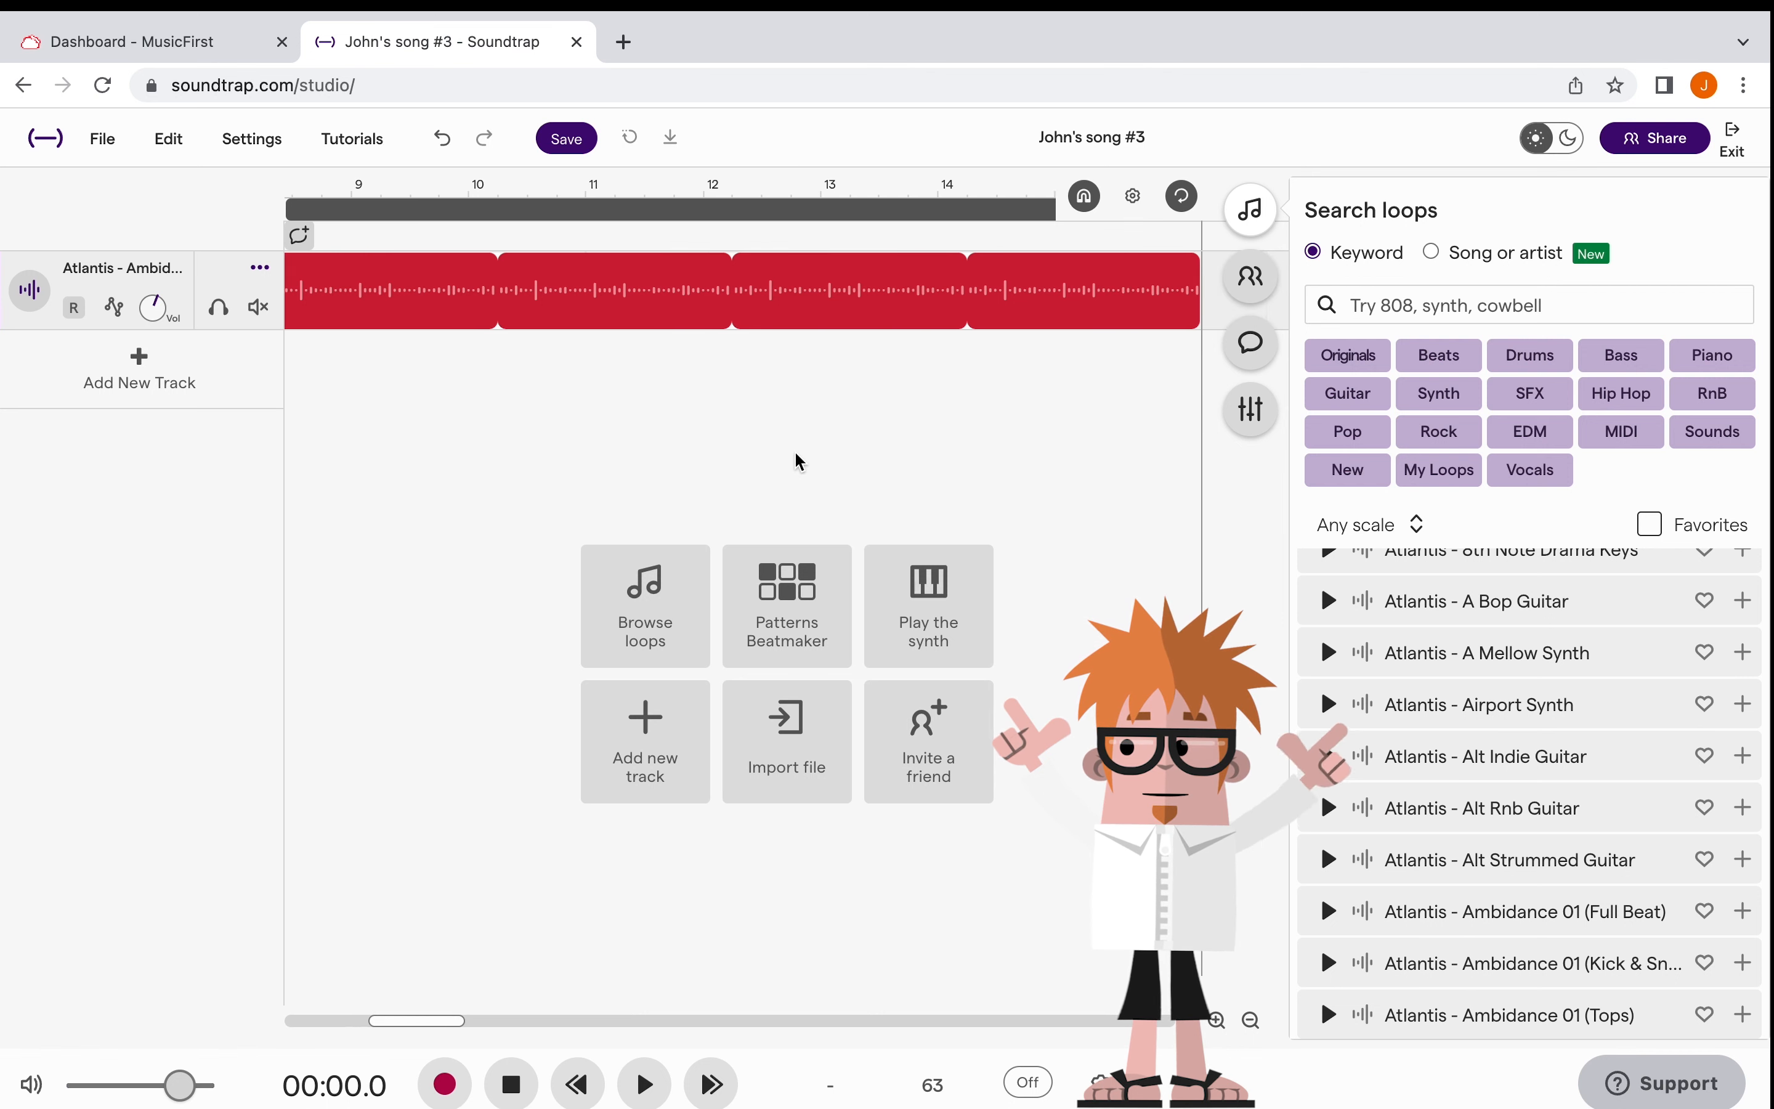
{"action": "scroll", "coordinate": [796, 454], "scroll_direction": "right", "scroll_amount": 1}
{"action": "scroll", "coordinate": [796, 454], "scroll_direction": "left", "scroll_amount": 4}
{"action": "scroll", "coordinate": [796, 453], "scroll_direction": "right", "scroll_amount": 4}
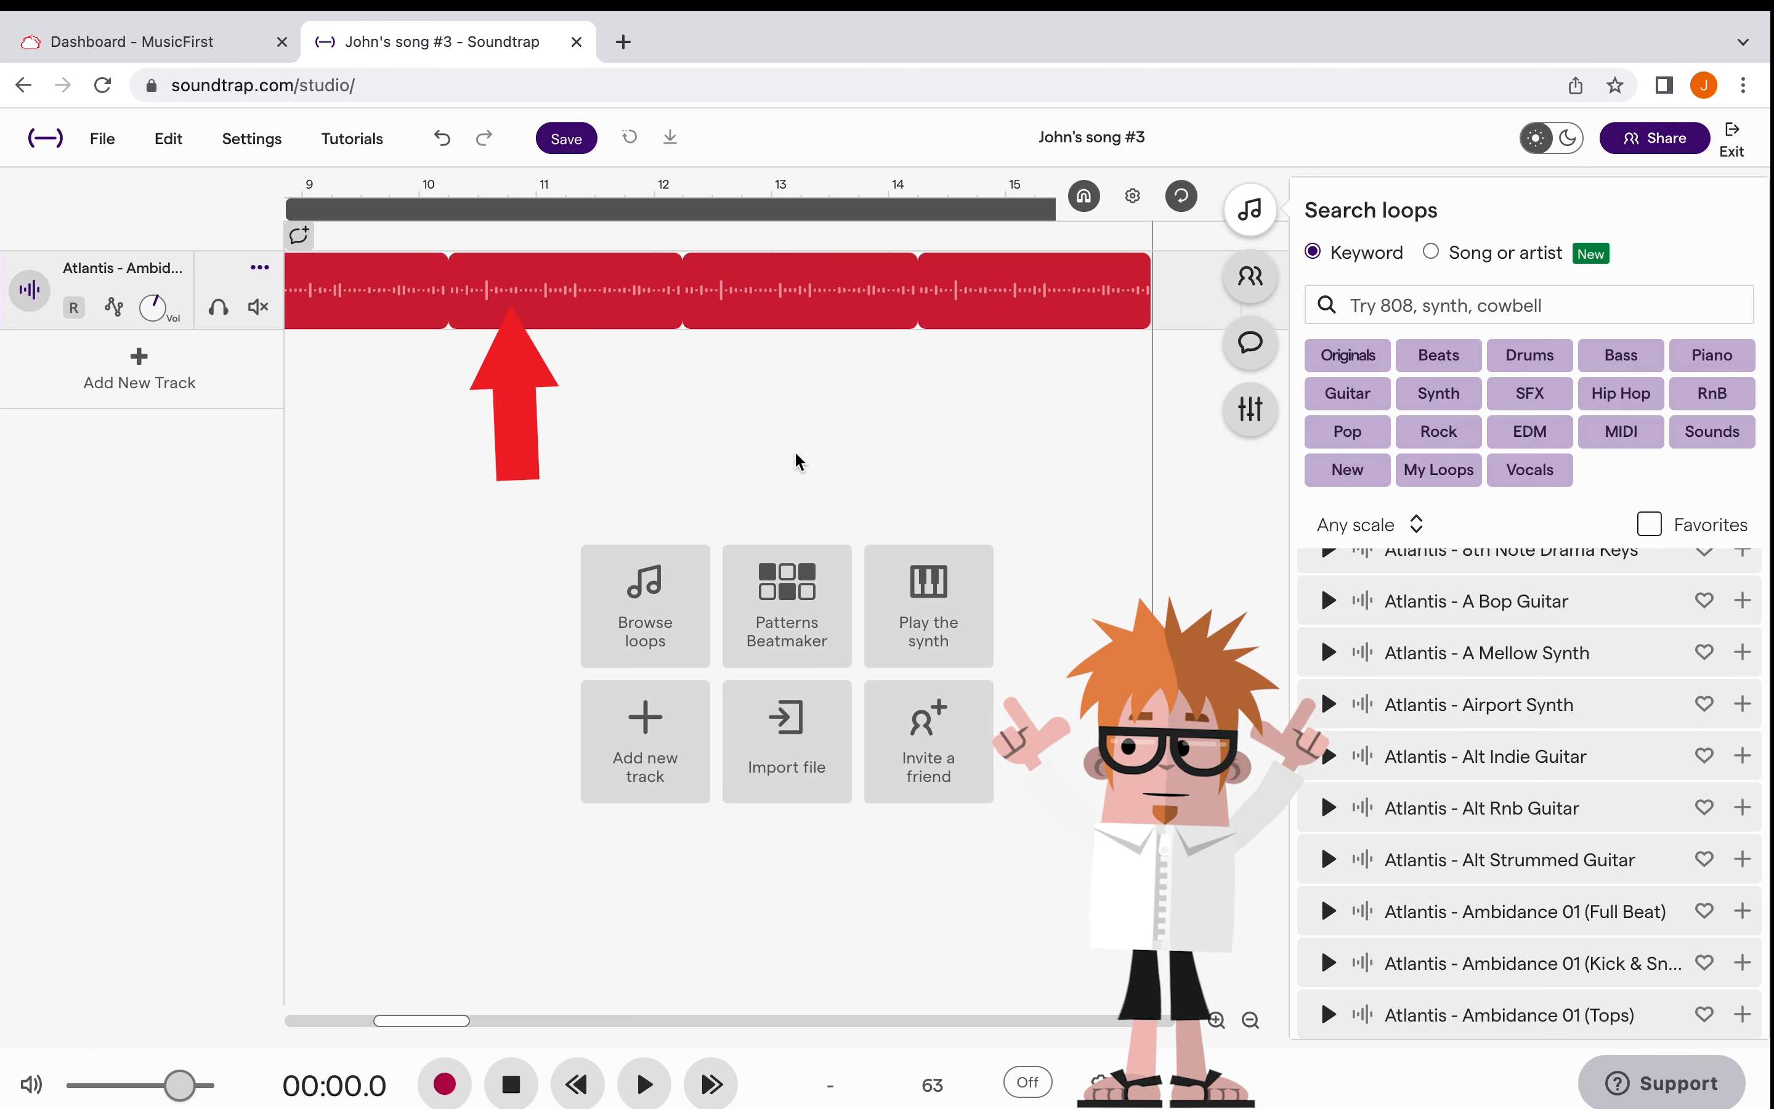
{"action": "scroll", "coordinate": [795, 458], "scroll_direction": "left", "scroll_amount": 2}
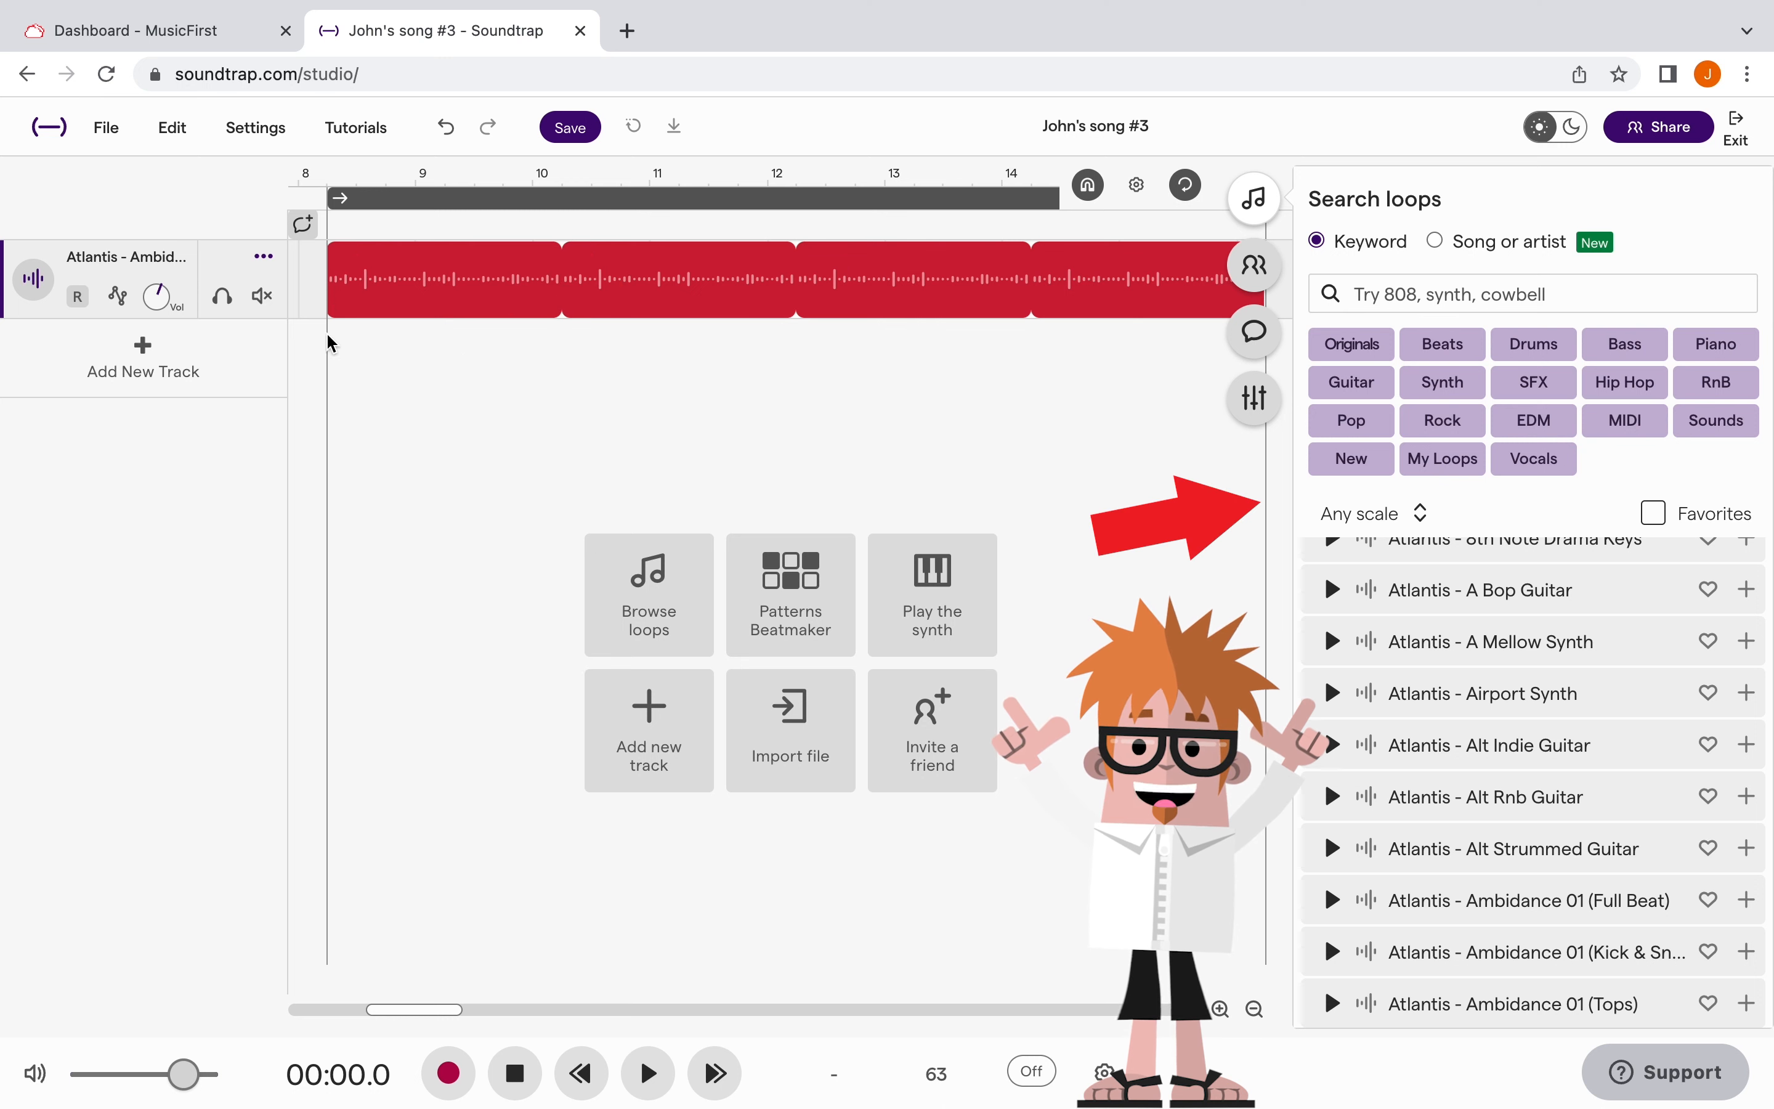
{"action": "scroll", "coordinate": [689, 434], "scroll_direction": "right", "scroll_amount": 2}
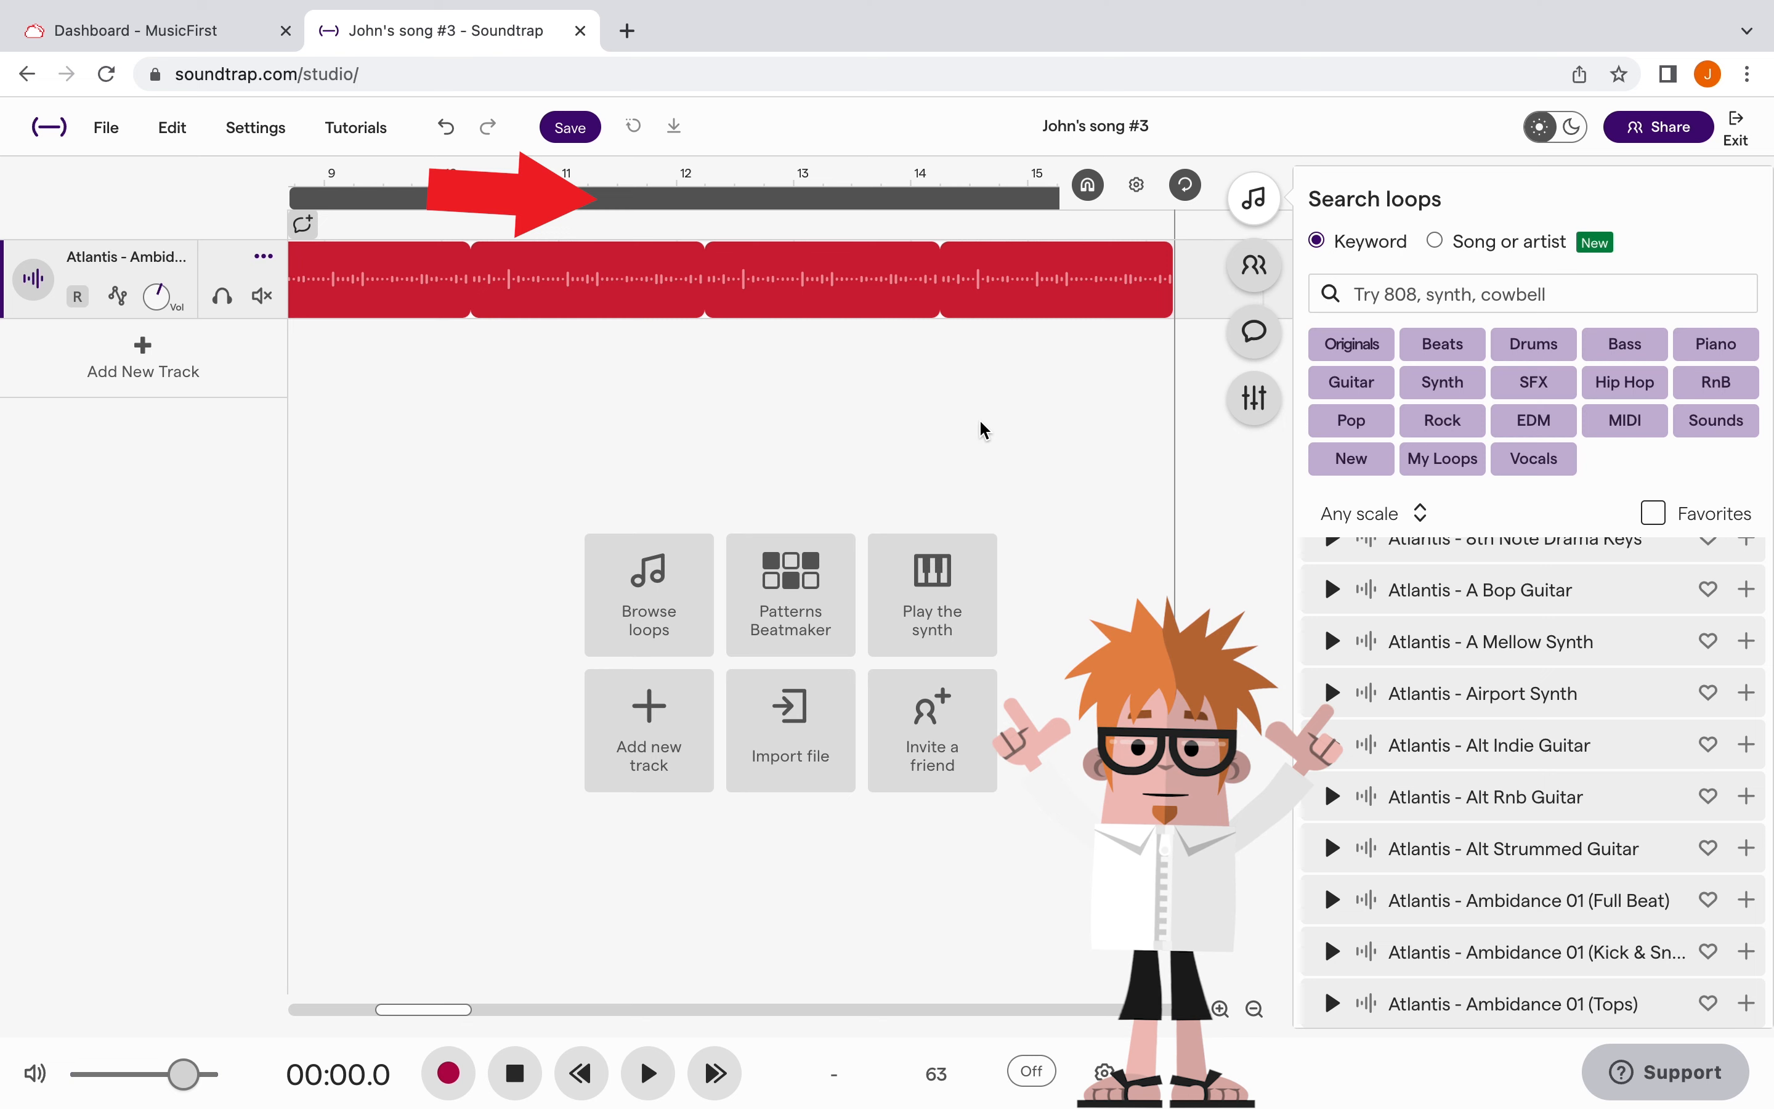
{"action": "scroll", "coordinate": [795, 194], "scroll_direction": "left", "scroll_amount": 3}
{"action": "scroll", "coordinate": [772, 351], "scroll_direction": "left", "scroll_amount": 8}
{"action": "scroll", "coordinate": [792, 345], "scroll_direction": "left", "scroll_amount": 1}
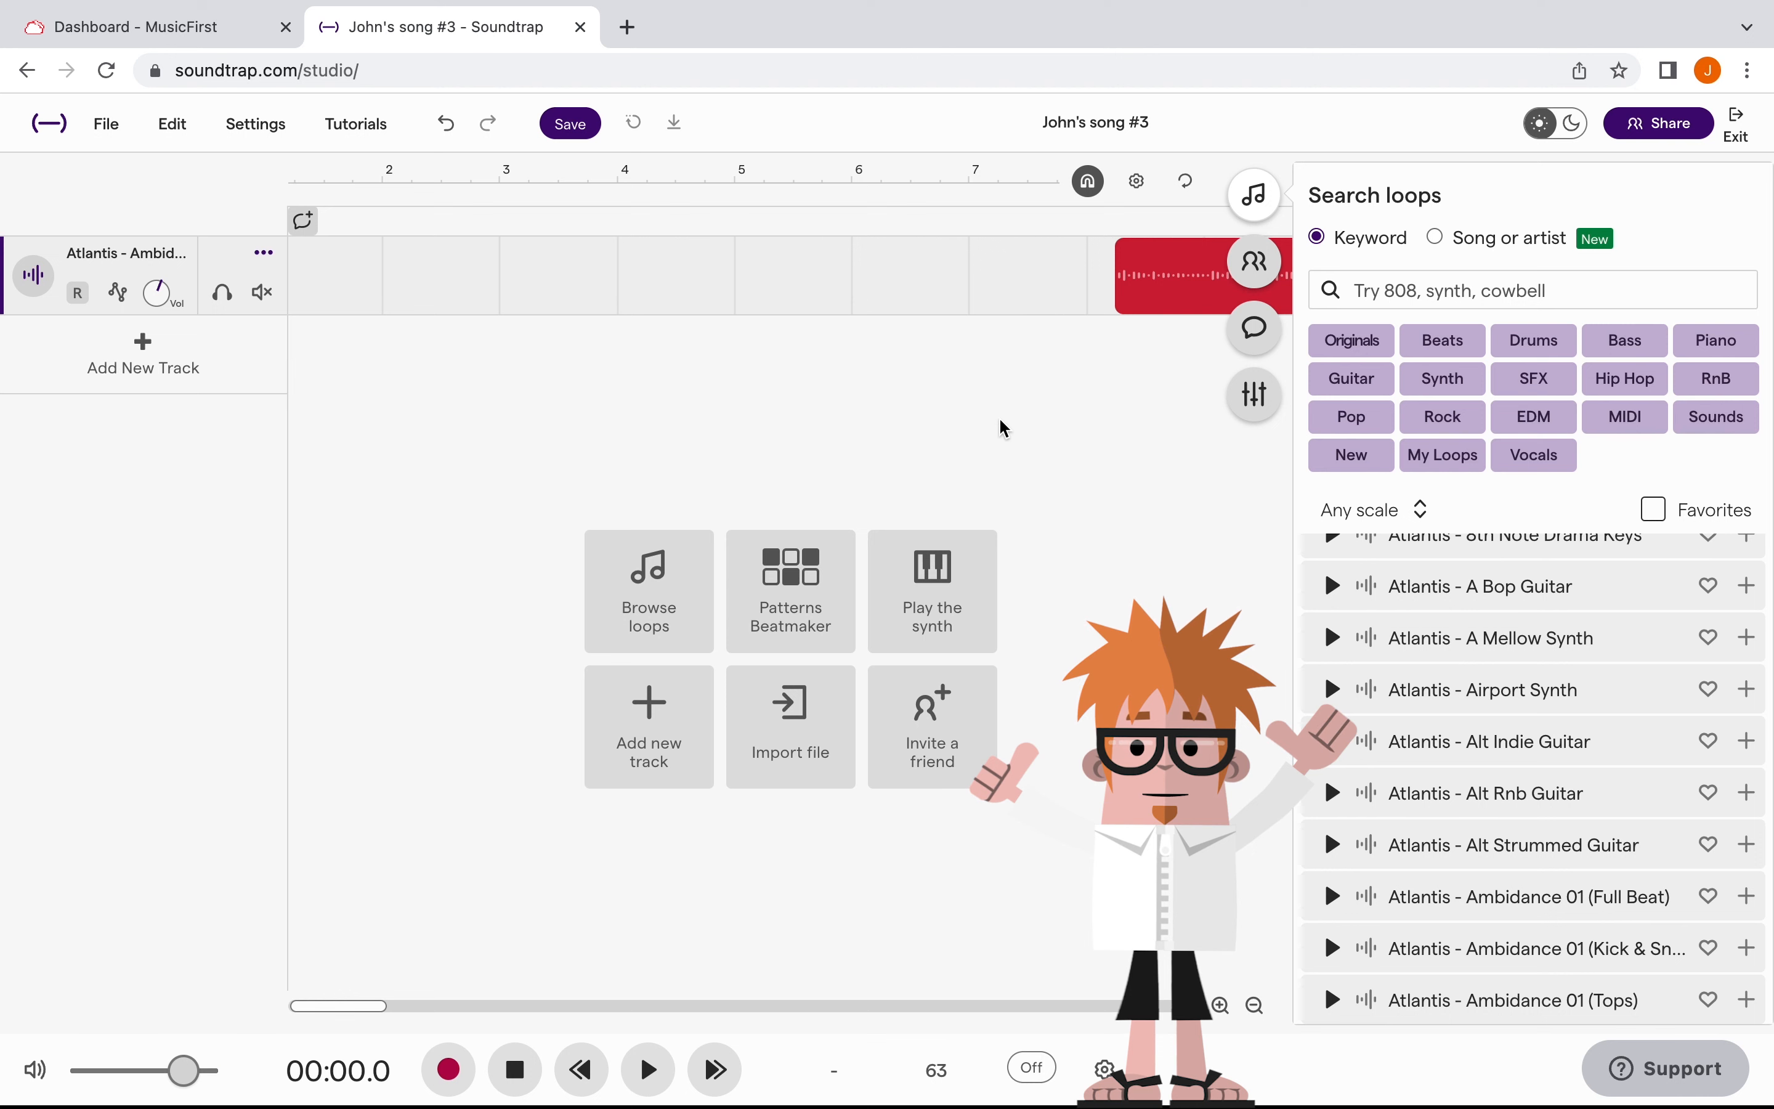
{"action": "scroll", "coordinate": [1001, 421], "scroll_direction": "right", "scroll_amount": 5}
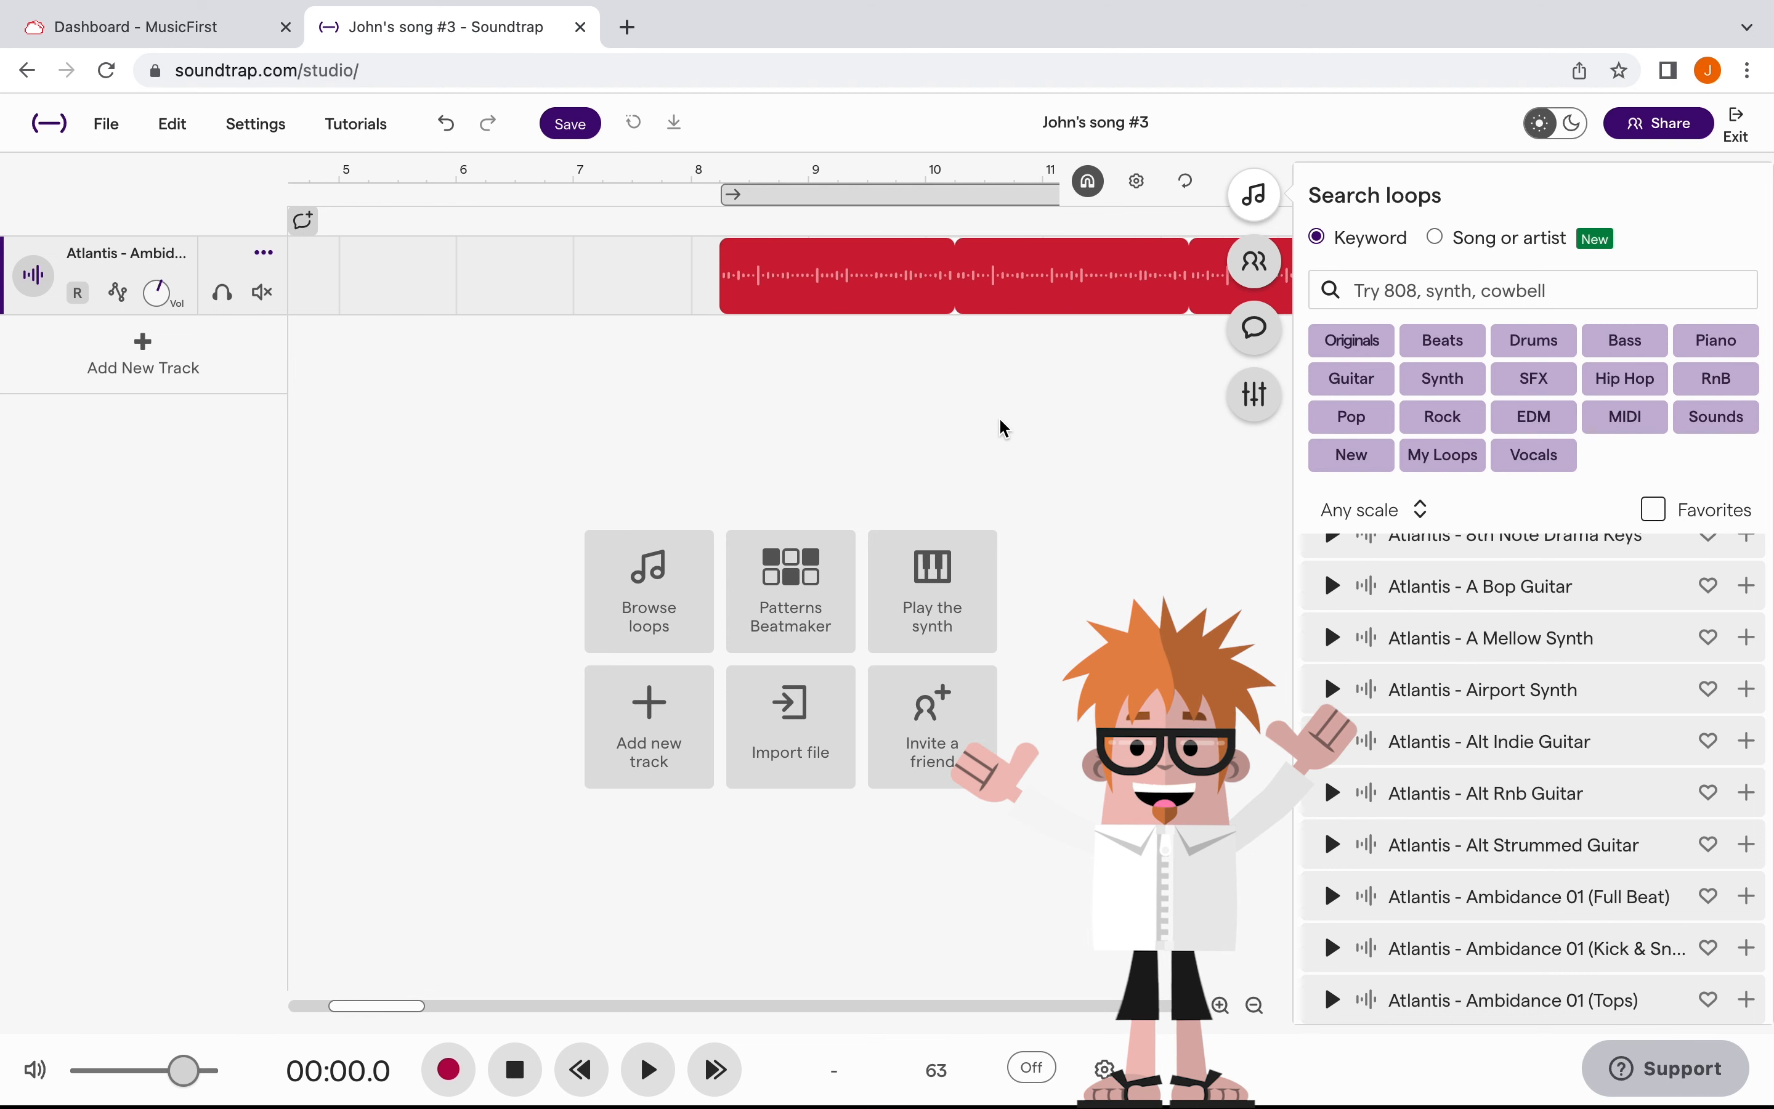
{"action": "scroll", "coordinate": [1002, 424], "scroll_direction": "left", "scroll_amount": 6}
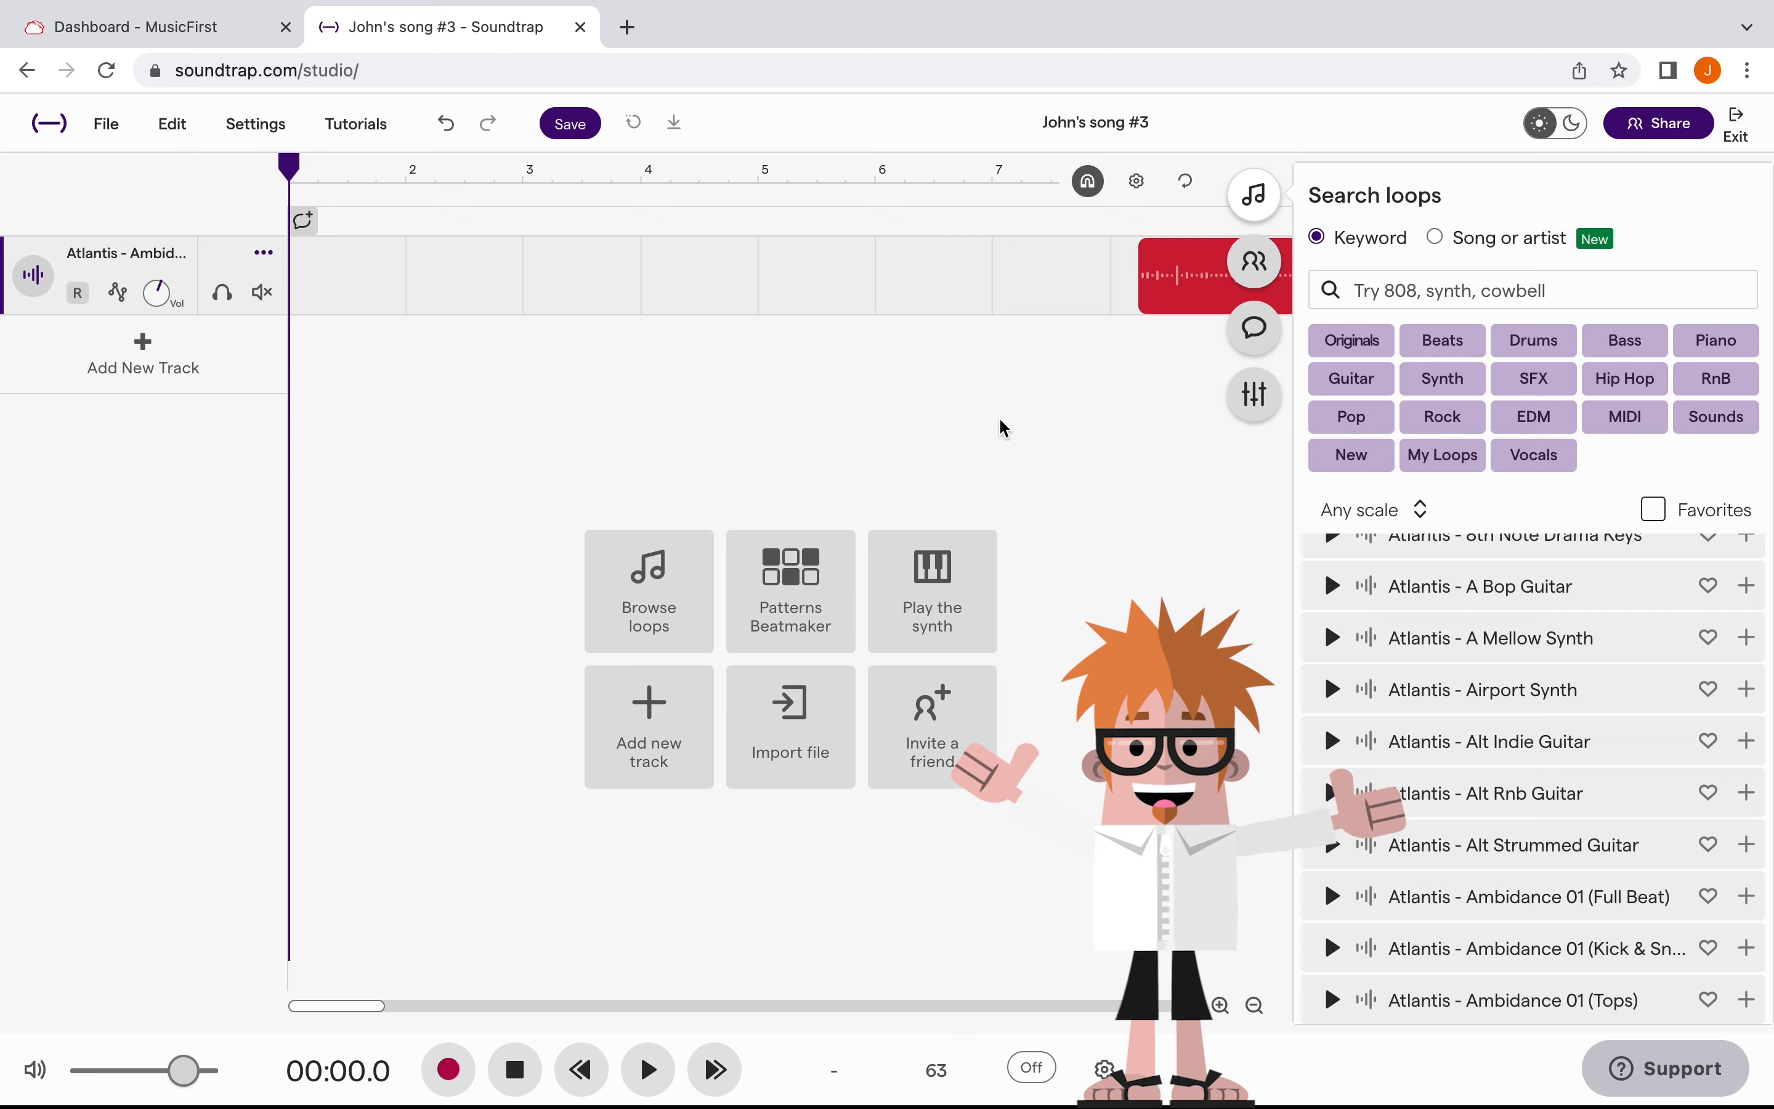
{"action": "scroll", "coordinate": [1000, 420], "scroll_direction": "right", "scroll_amount": 1}
{"action": "scroll", "coordinate": [1000, 421], "scroll_direction": "left", "scroll_amount": 1}
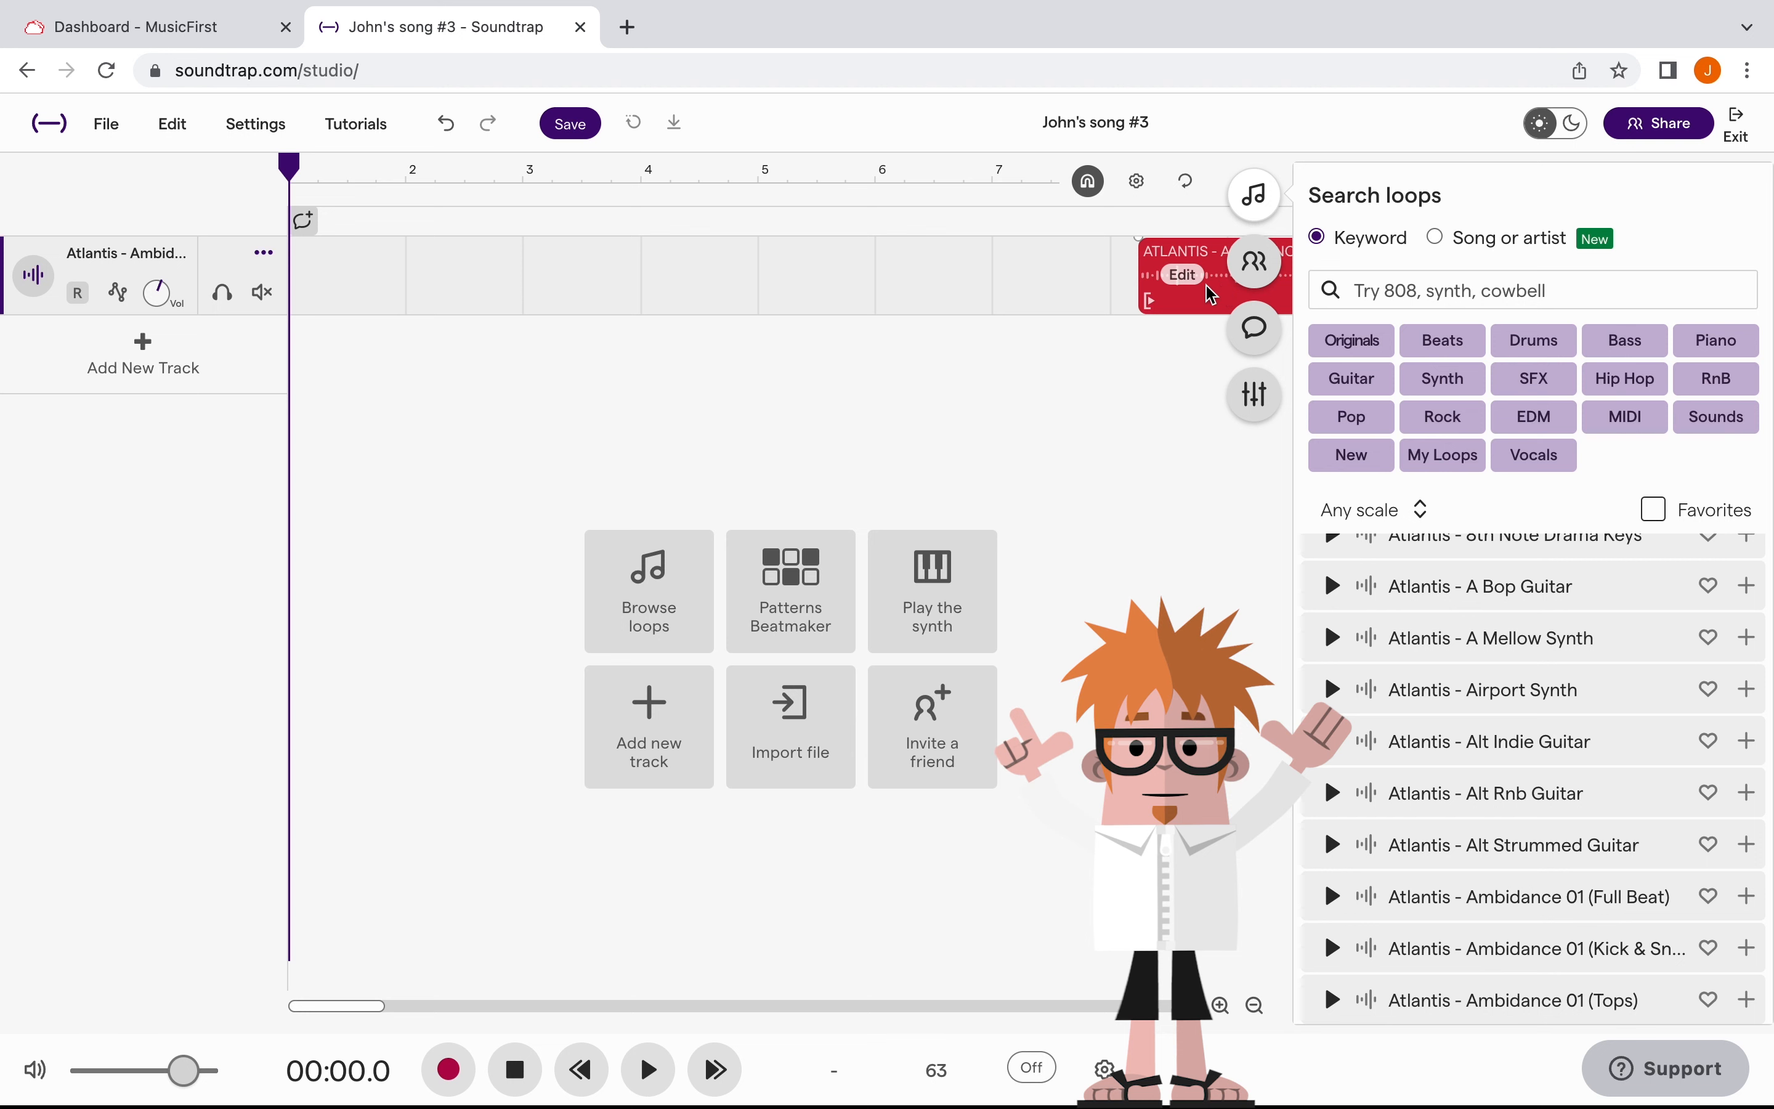
Step: Move the "Atlantis - Ambidance 02 (Tops)" loop to the beginning of the timeline at bar 1 and deselect it
{"action": "scroll", "coordinate": [1210, 296], "scroll_direction": "right", "scroll_amount": 1}
{"action": "left_click_drag", "start_coordinate": [1188, 297], "coordinate": [546, 297]}
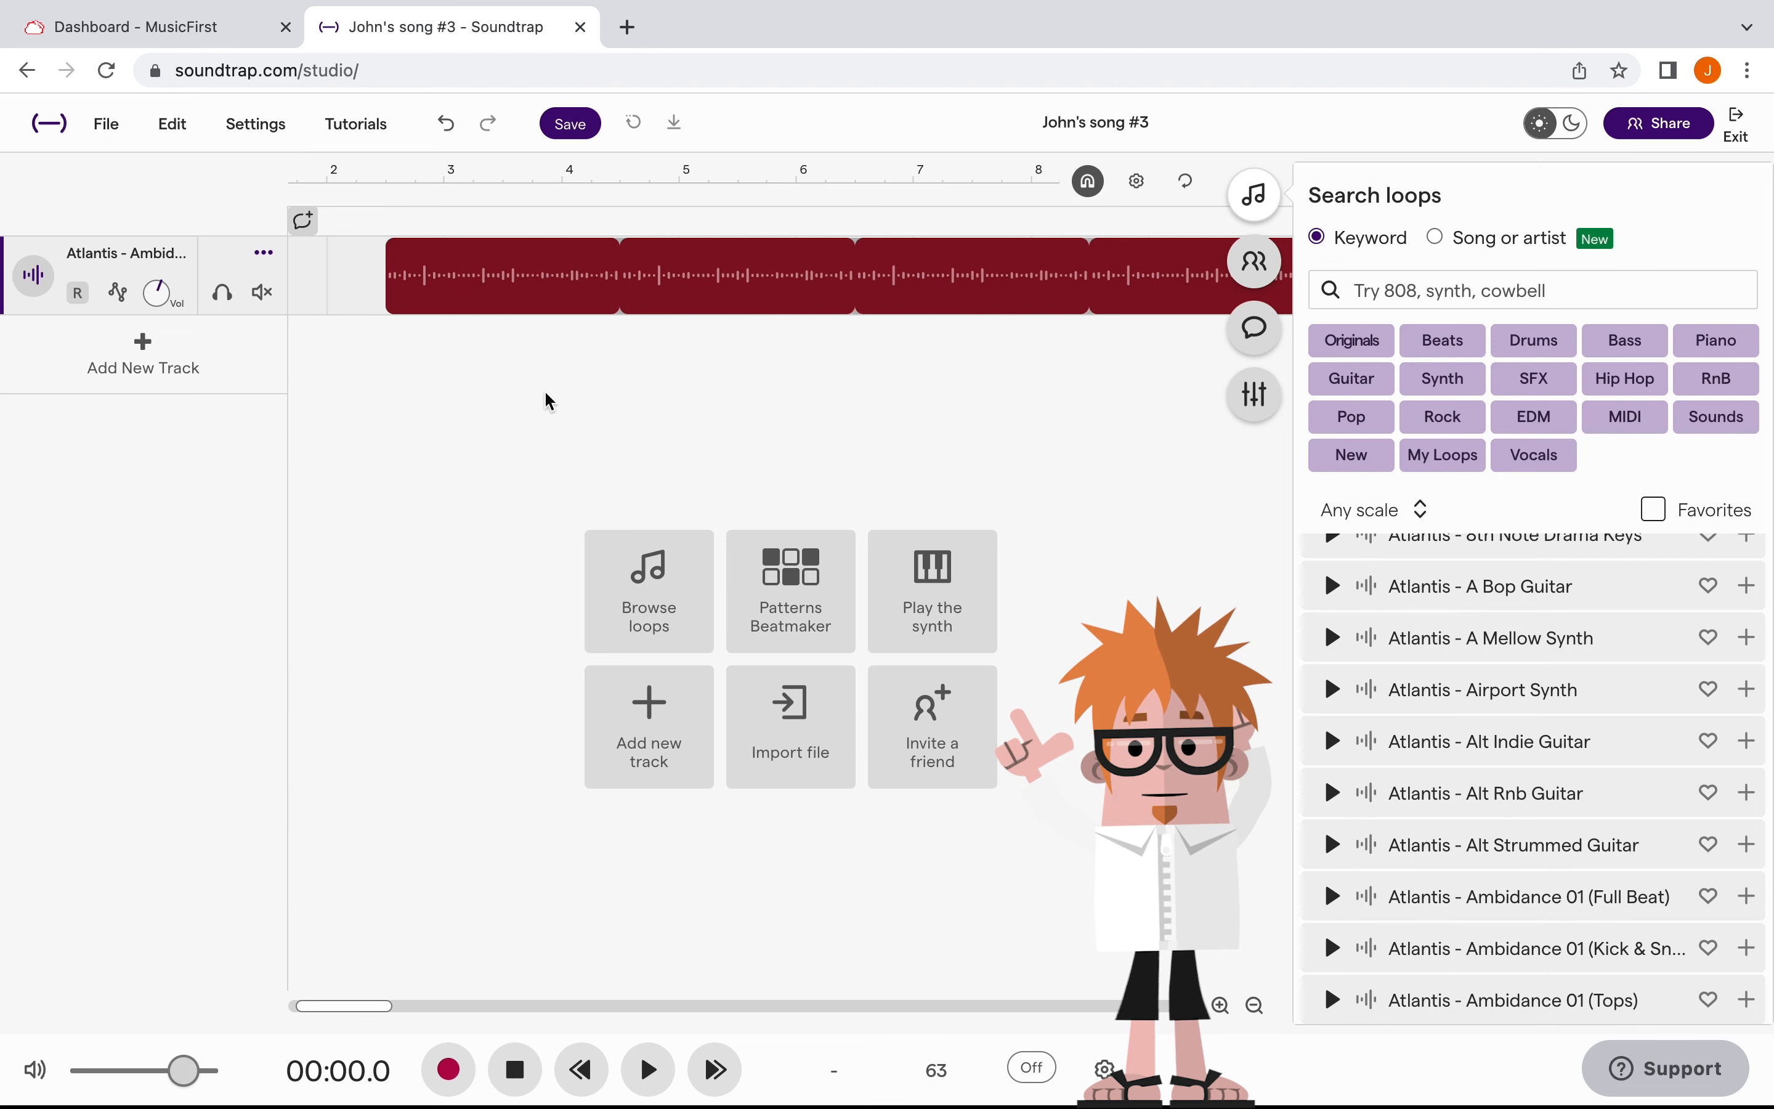
{"action": "scroll", "coordinate": [547, 396], "scroll_direction": "left", "scroll_amount": 1}
{"action": "left_click_drag", "start_coordinate": [796, 288], "coordinate": [614, 295]}
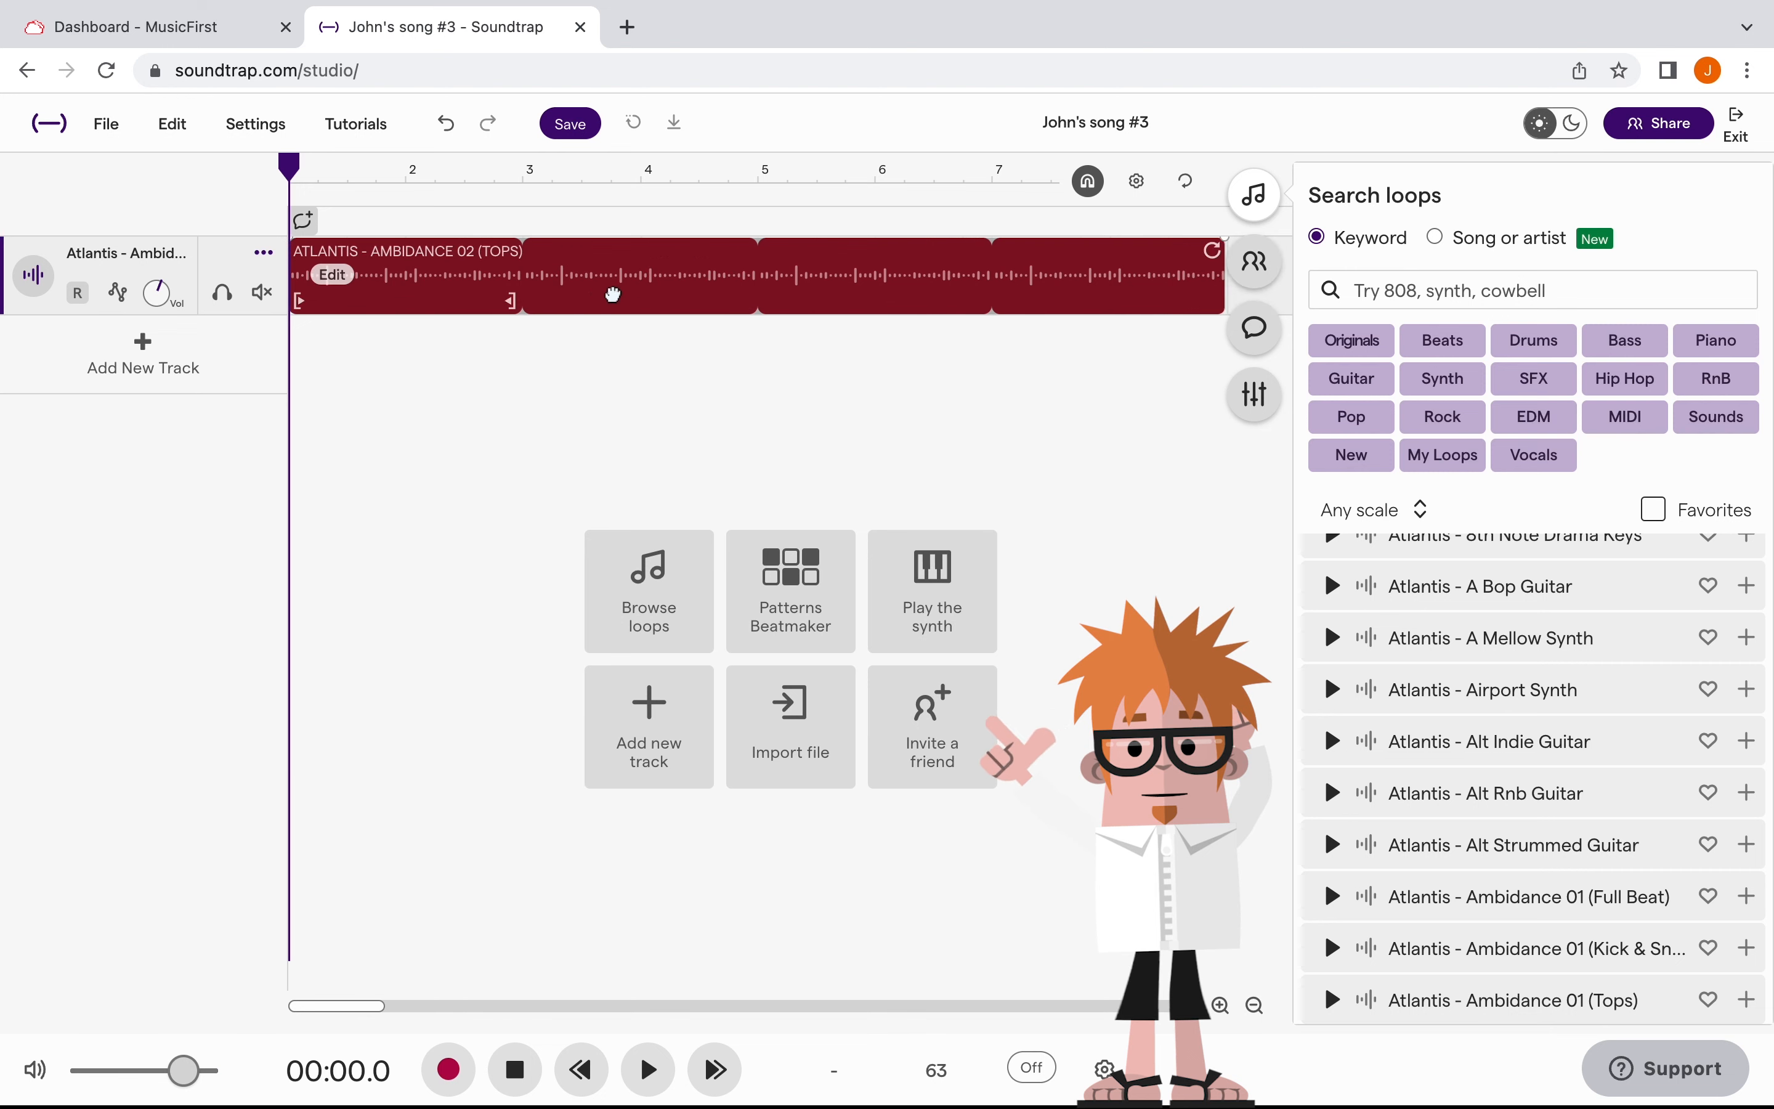
{"action": "left_click", "coordinate": [630, 409]}
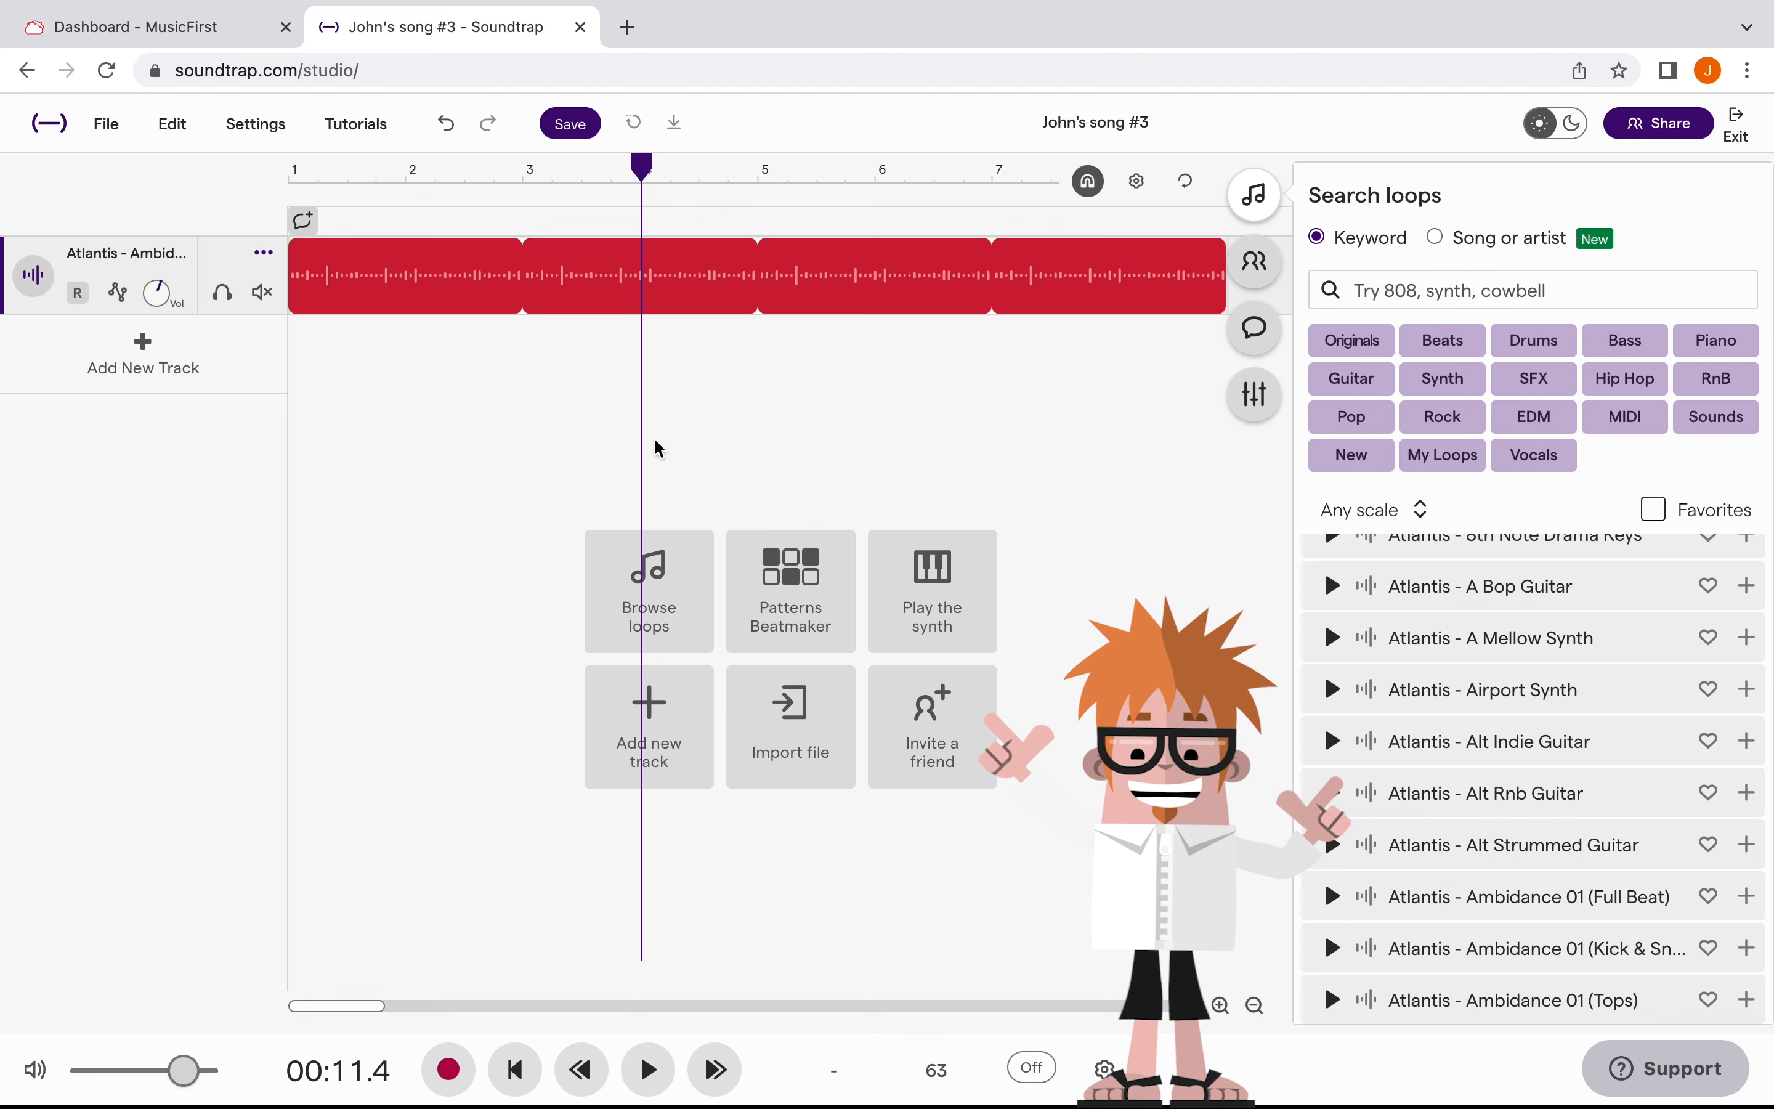
Step: Play the Atlantis loop from the beginning for a few seconds, pause it, and return the playhead to the start
{"action": "left_click", "coordinate": [516, 1075]}
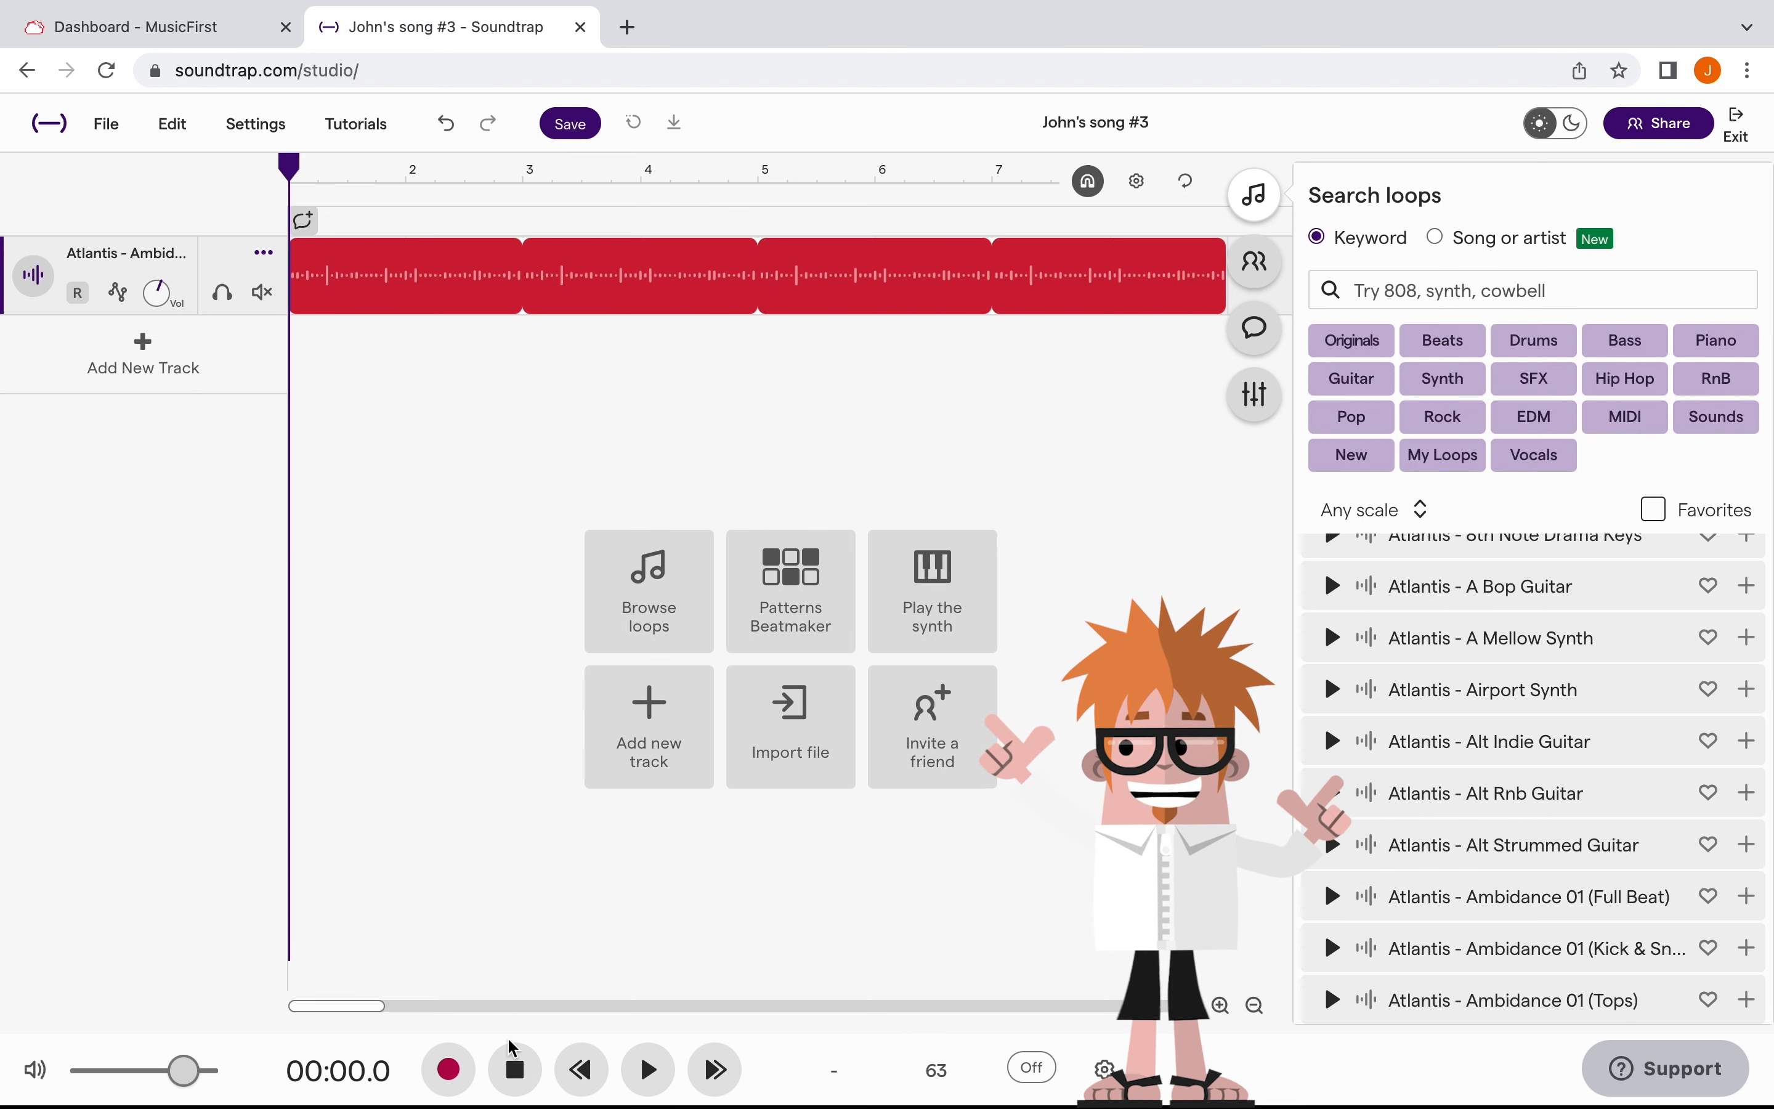
{"action": "left_click", "coordinate": [649, 1072]}
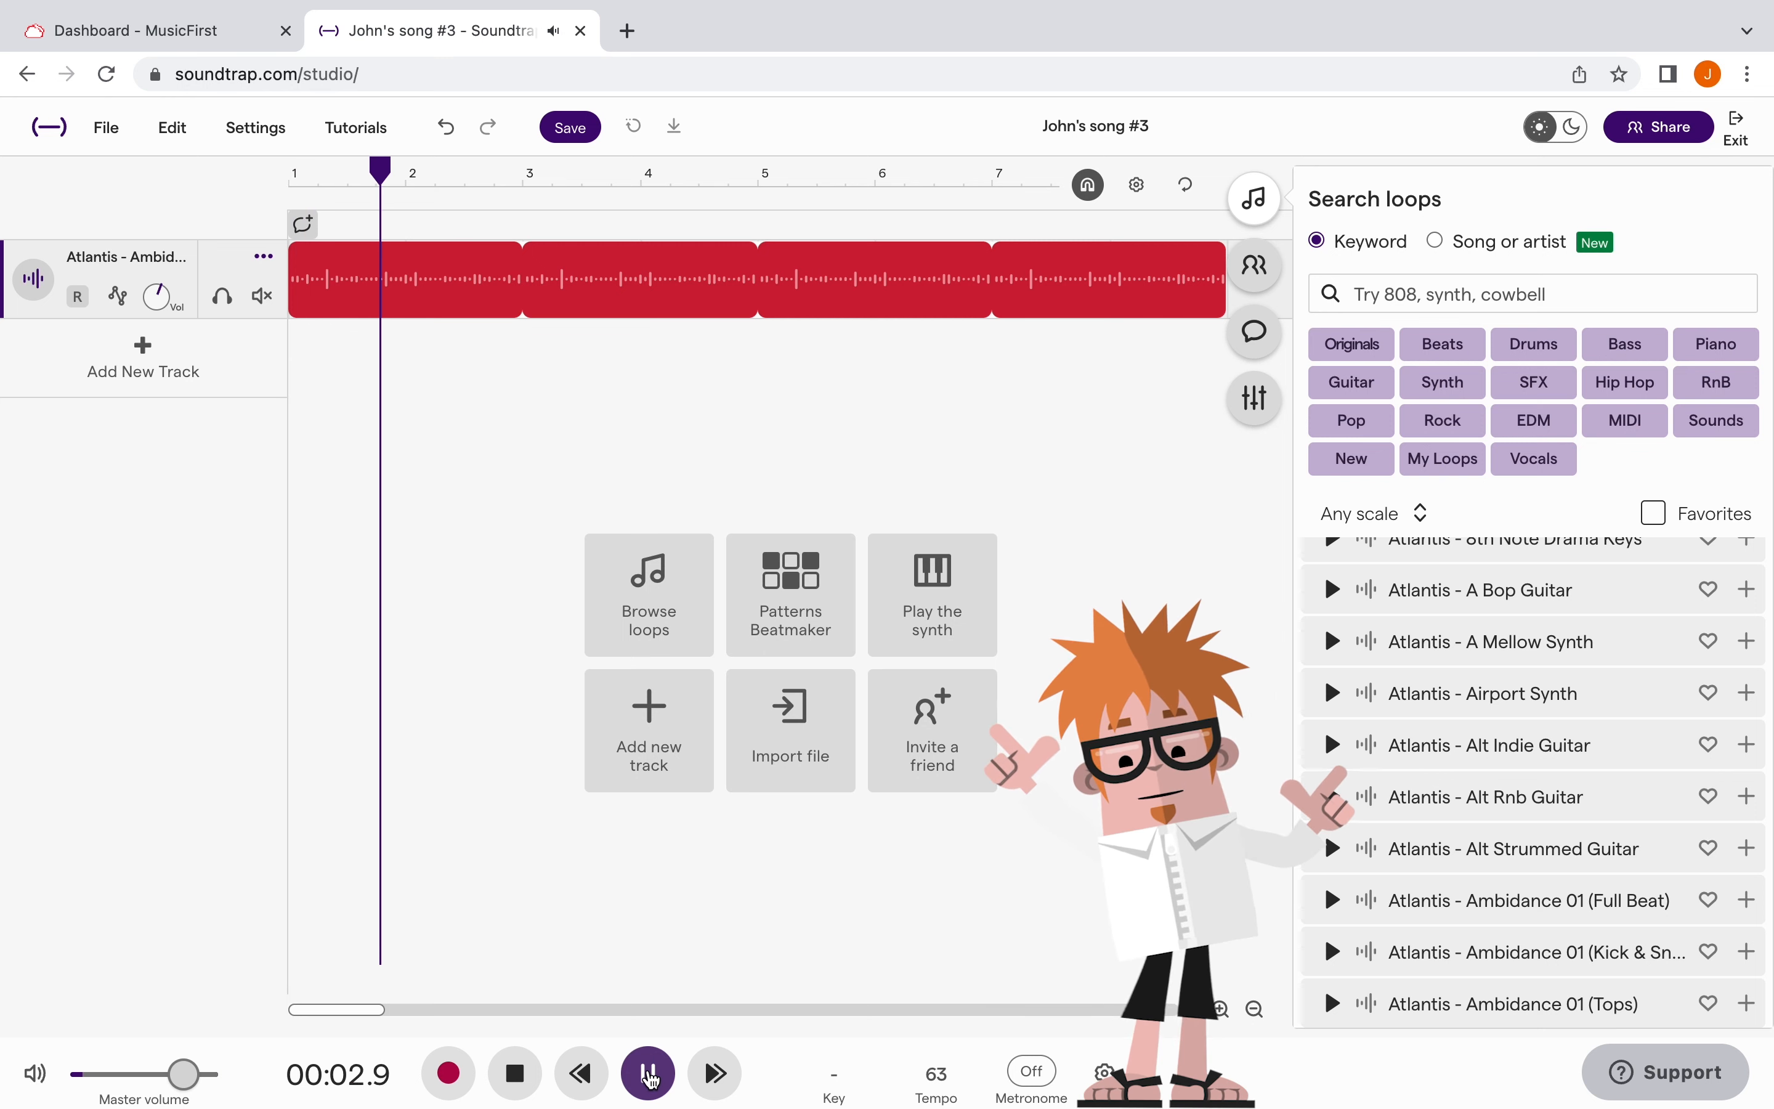
{"action": "key", "text": "space"}
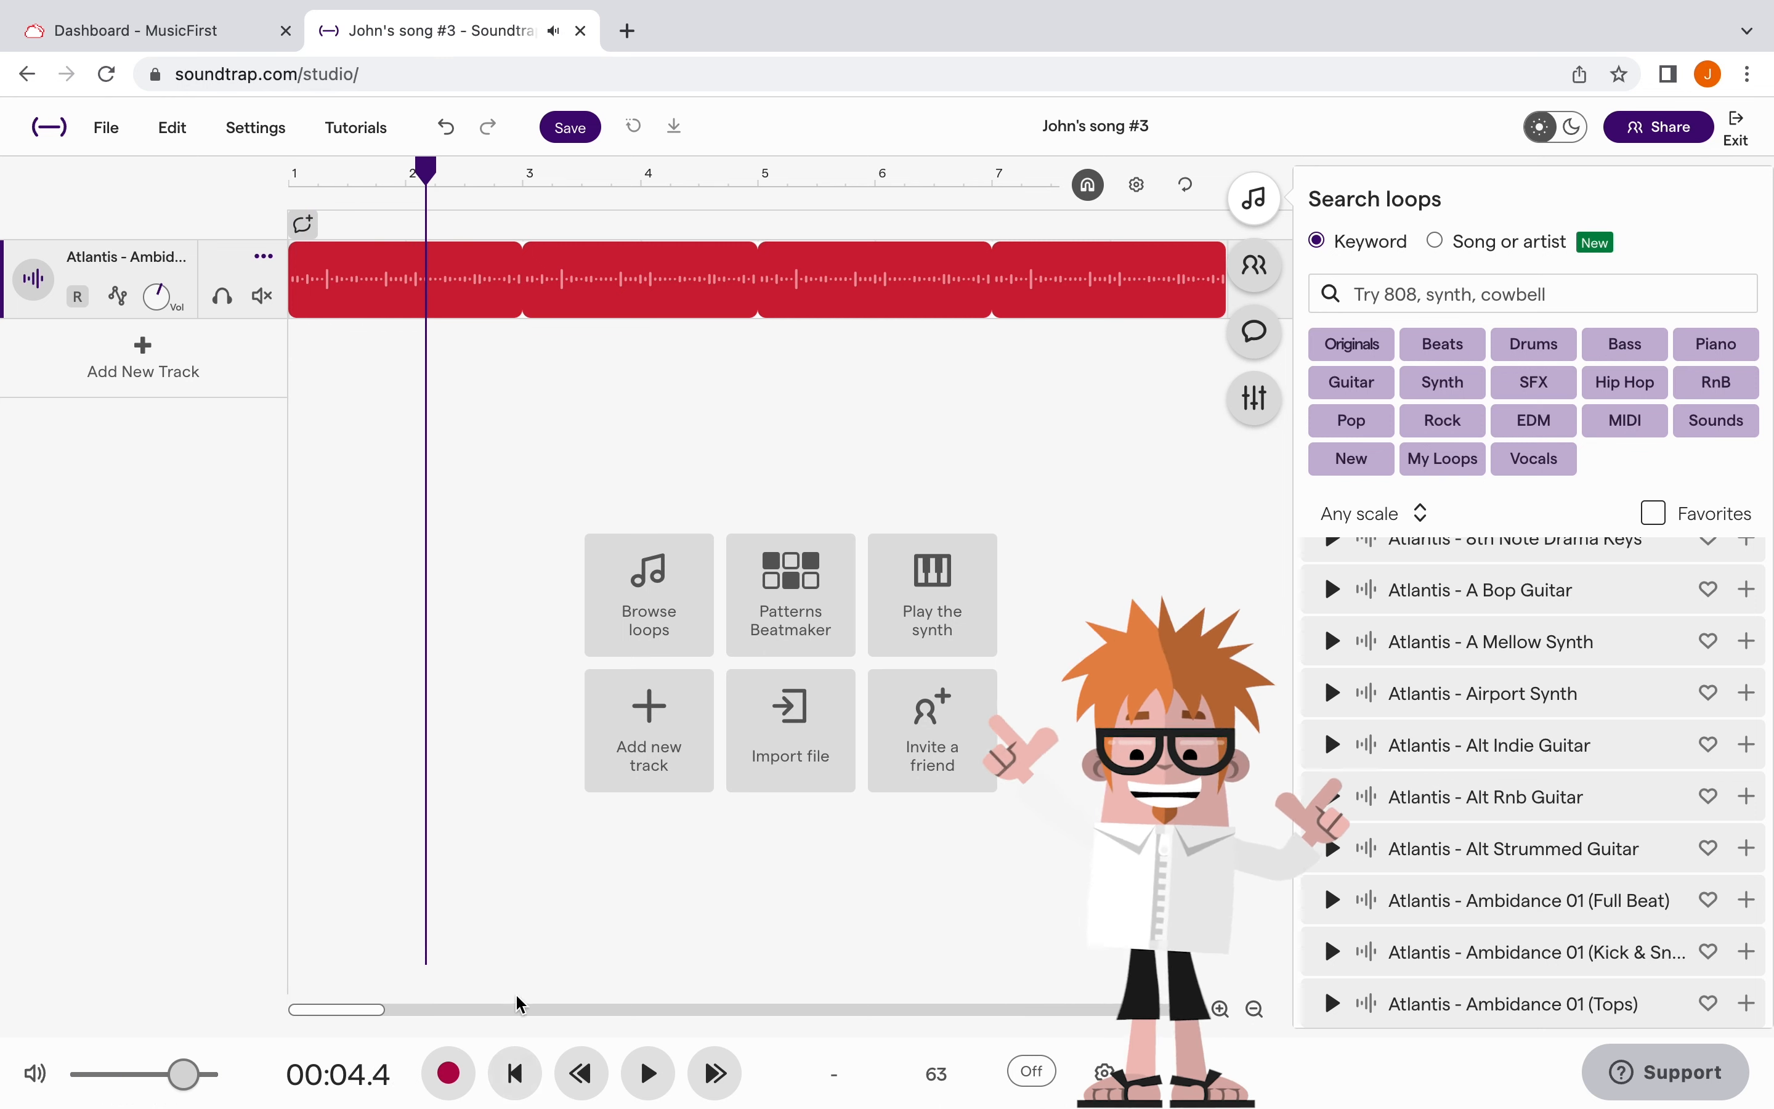
{"action": "left_click", "coordinate": [515, 1073]}
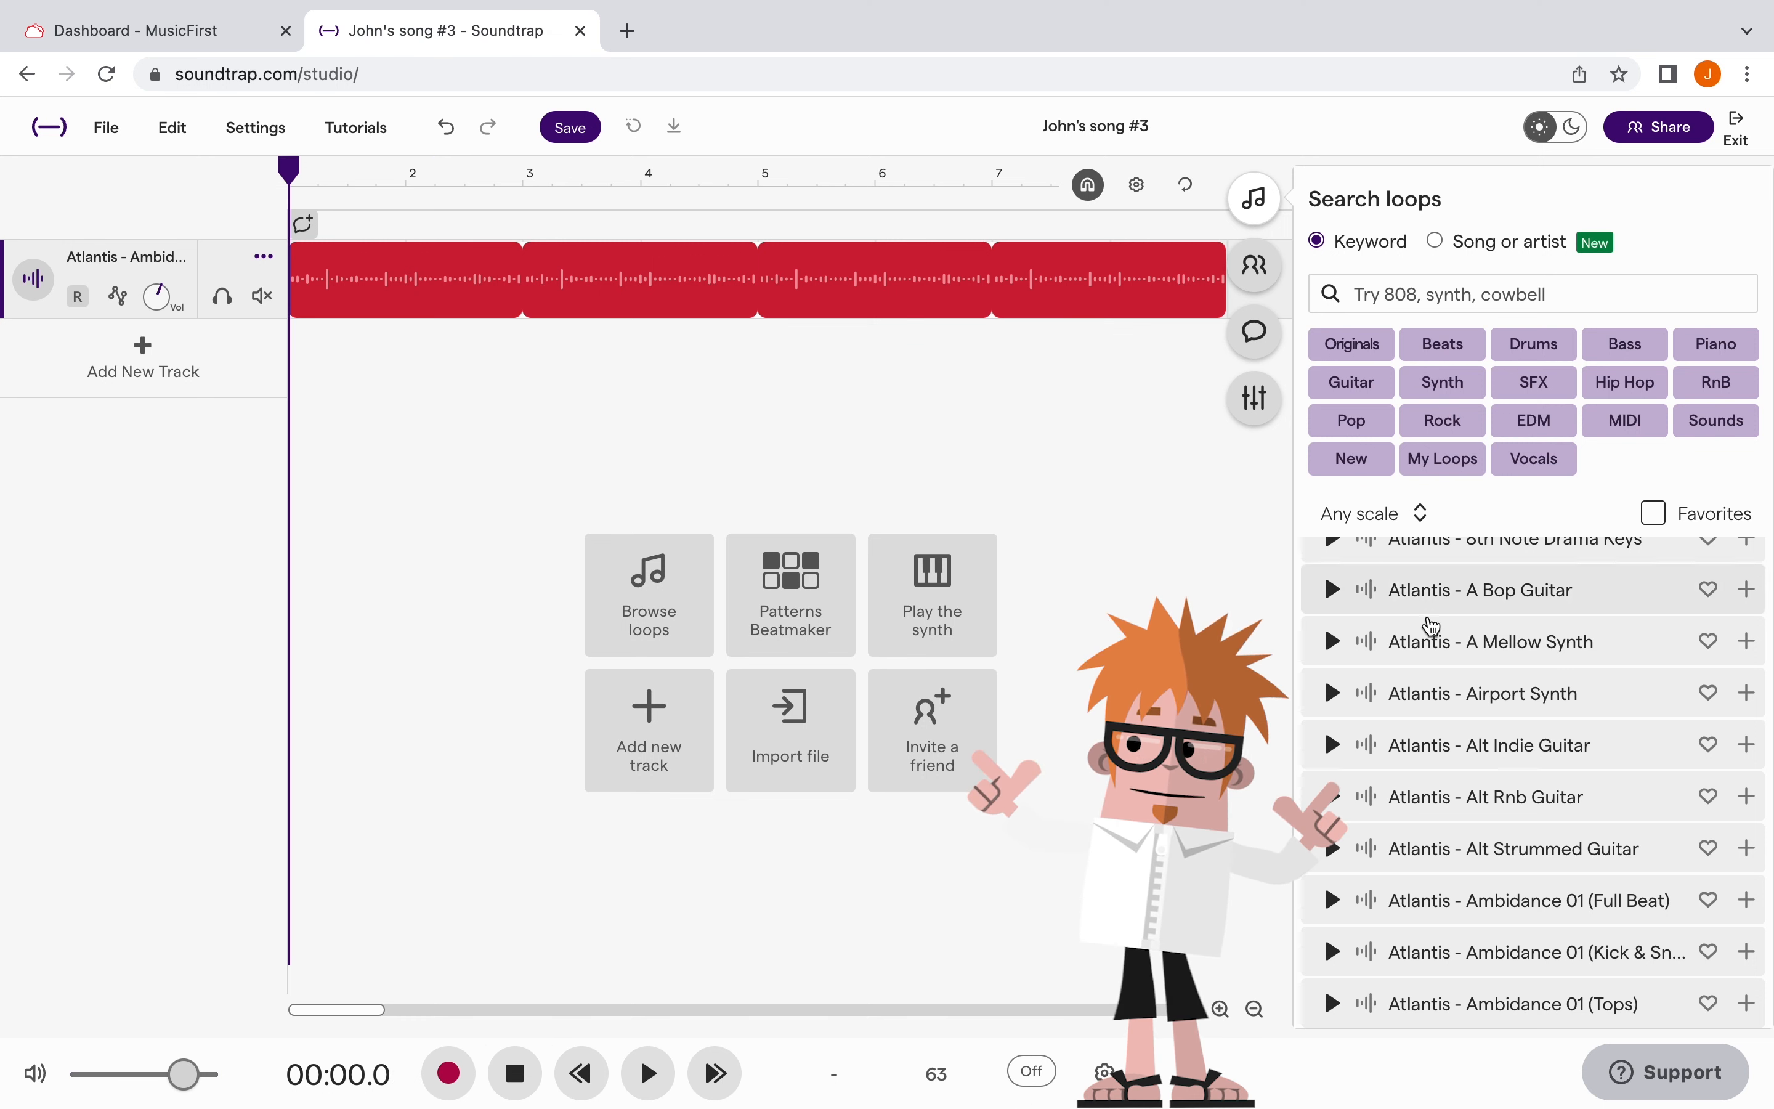
Step: Filter the loops by Hip Hop and EDM, and place a "Shaker - Basic A" loop on a new track at bar 6
{"action": "scroll", "coordinate": [1431, 774], "scroll_direction": "down", "scroll_amount": 2}
{"action": "scroll", "coordinate": [1430, 777], "scroll_direction": "up", "scroll_amount": 3}
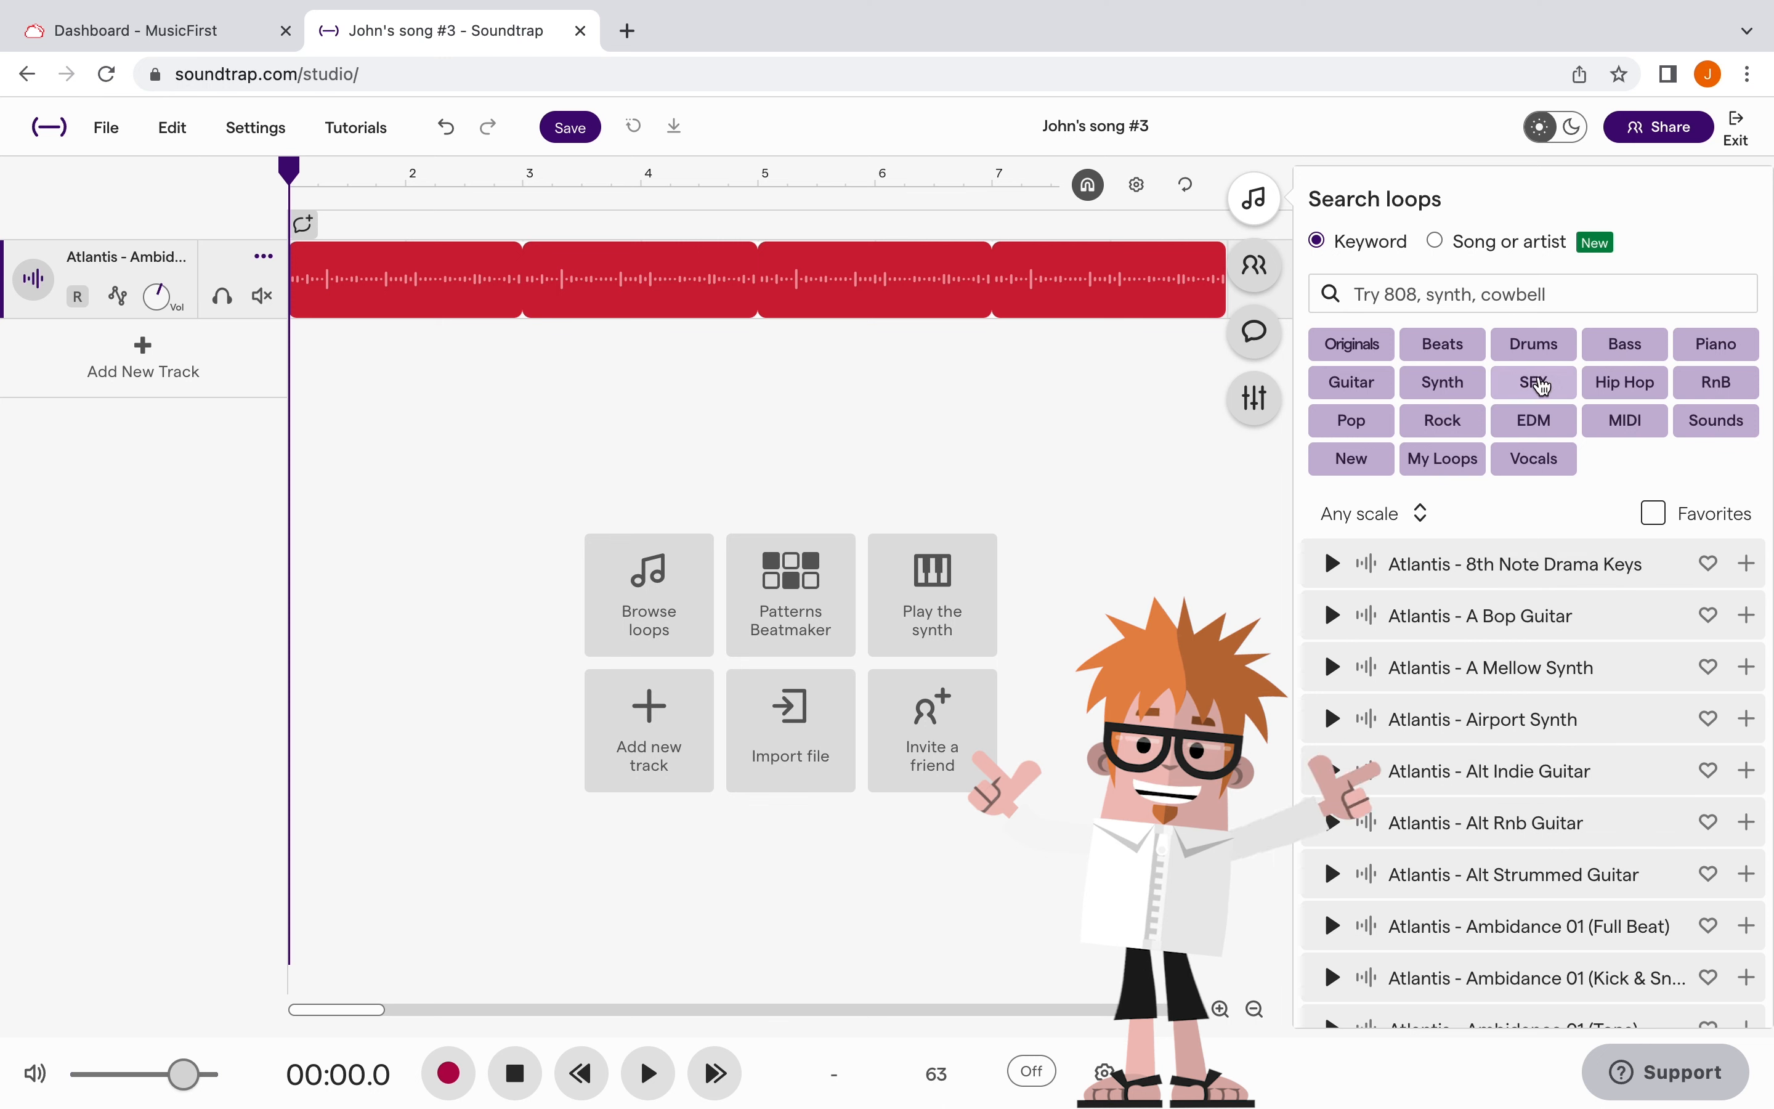
{"action": "left_click", "coordinate": [1625, 382]}
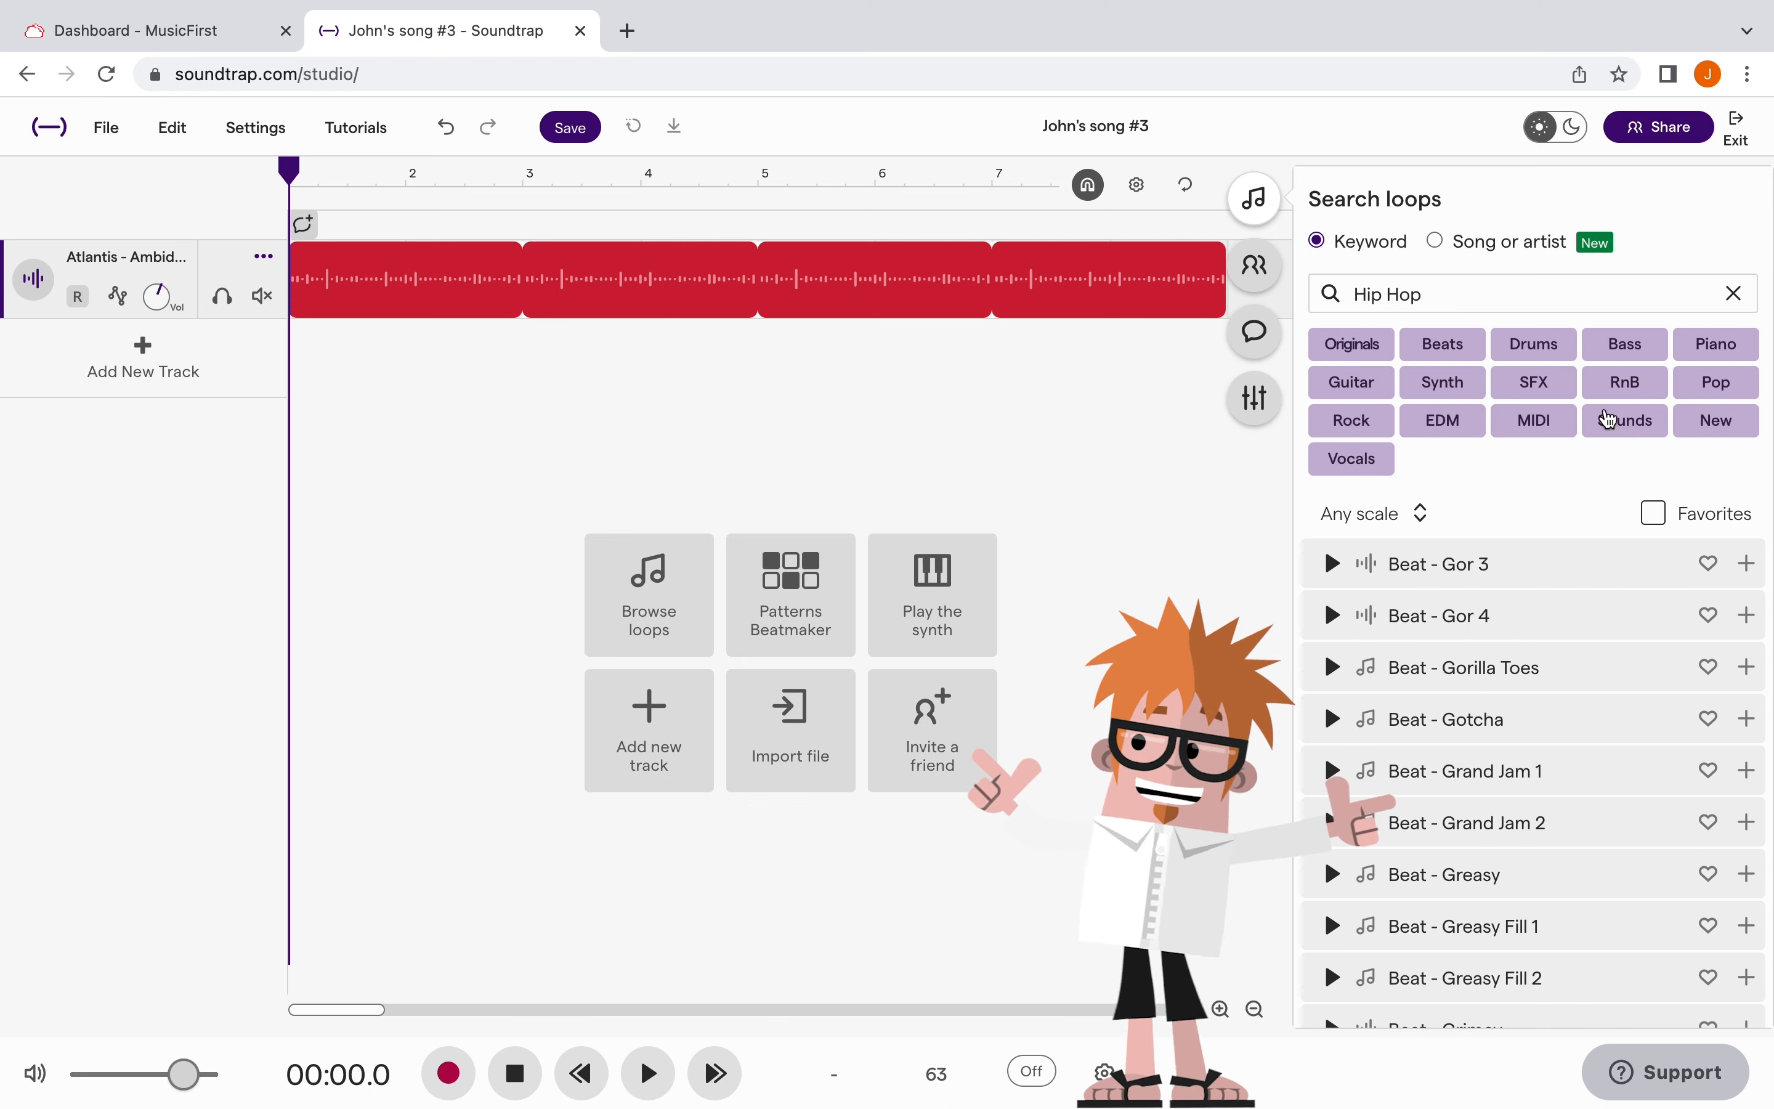
{"action": "left_click", "coordinate": [1445, 429]}
{"action": "scroll", "coordinate": [1428, 682], "scroll_direction": "down", "scroll_amount": 5}
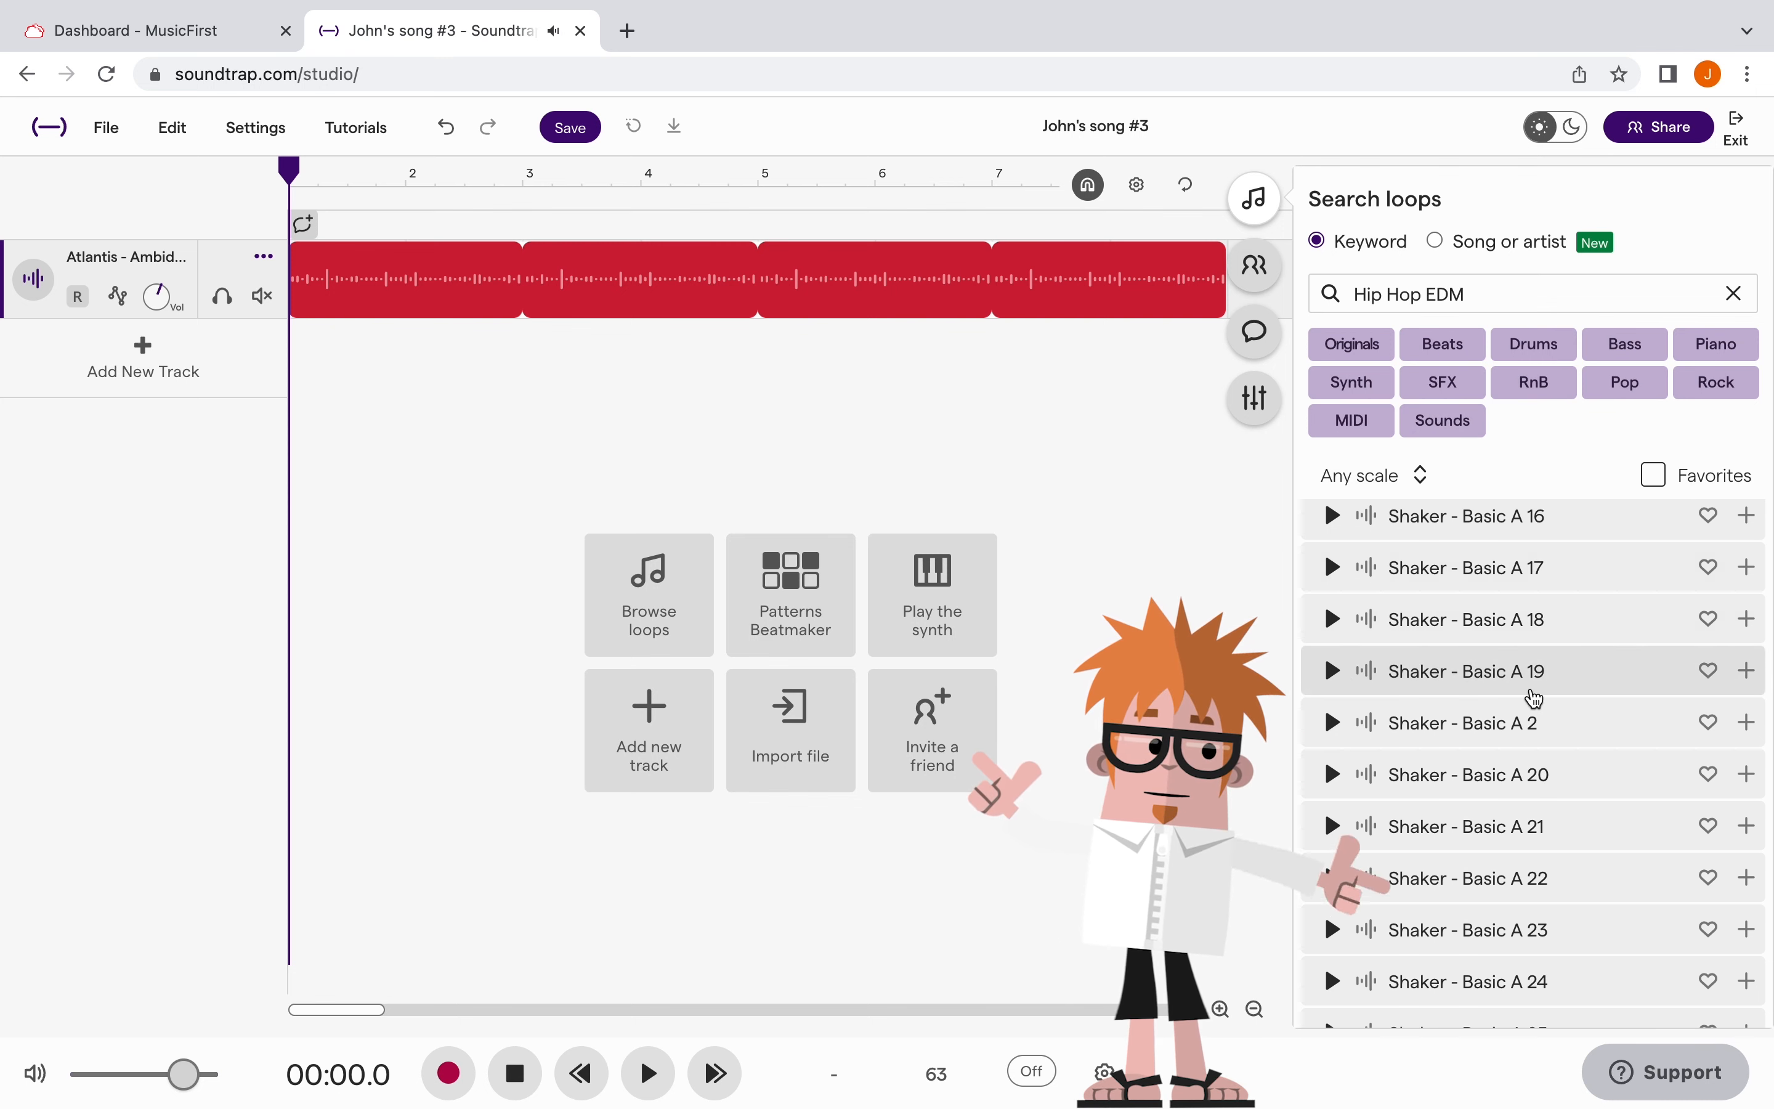
{"action": "left_click_drag", "start_coordinate": [1525, 671], "coordinate": [895, 425]}
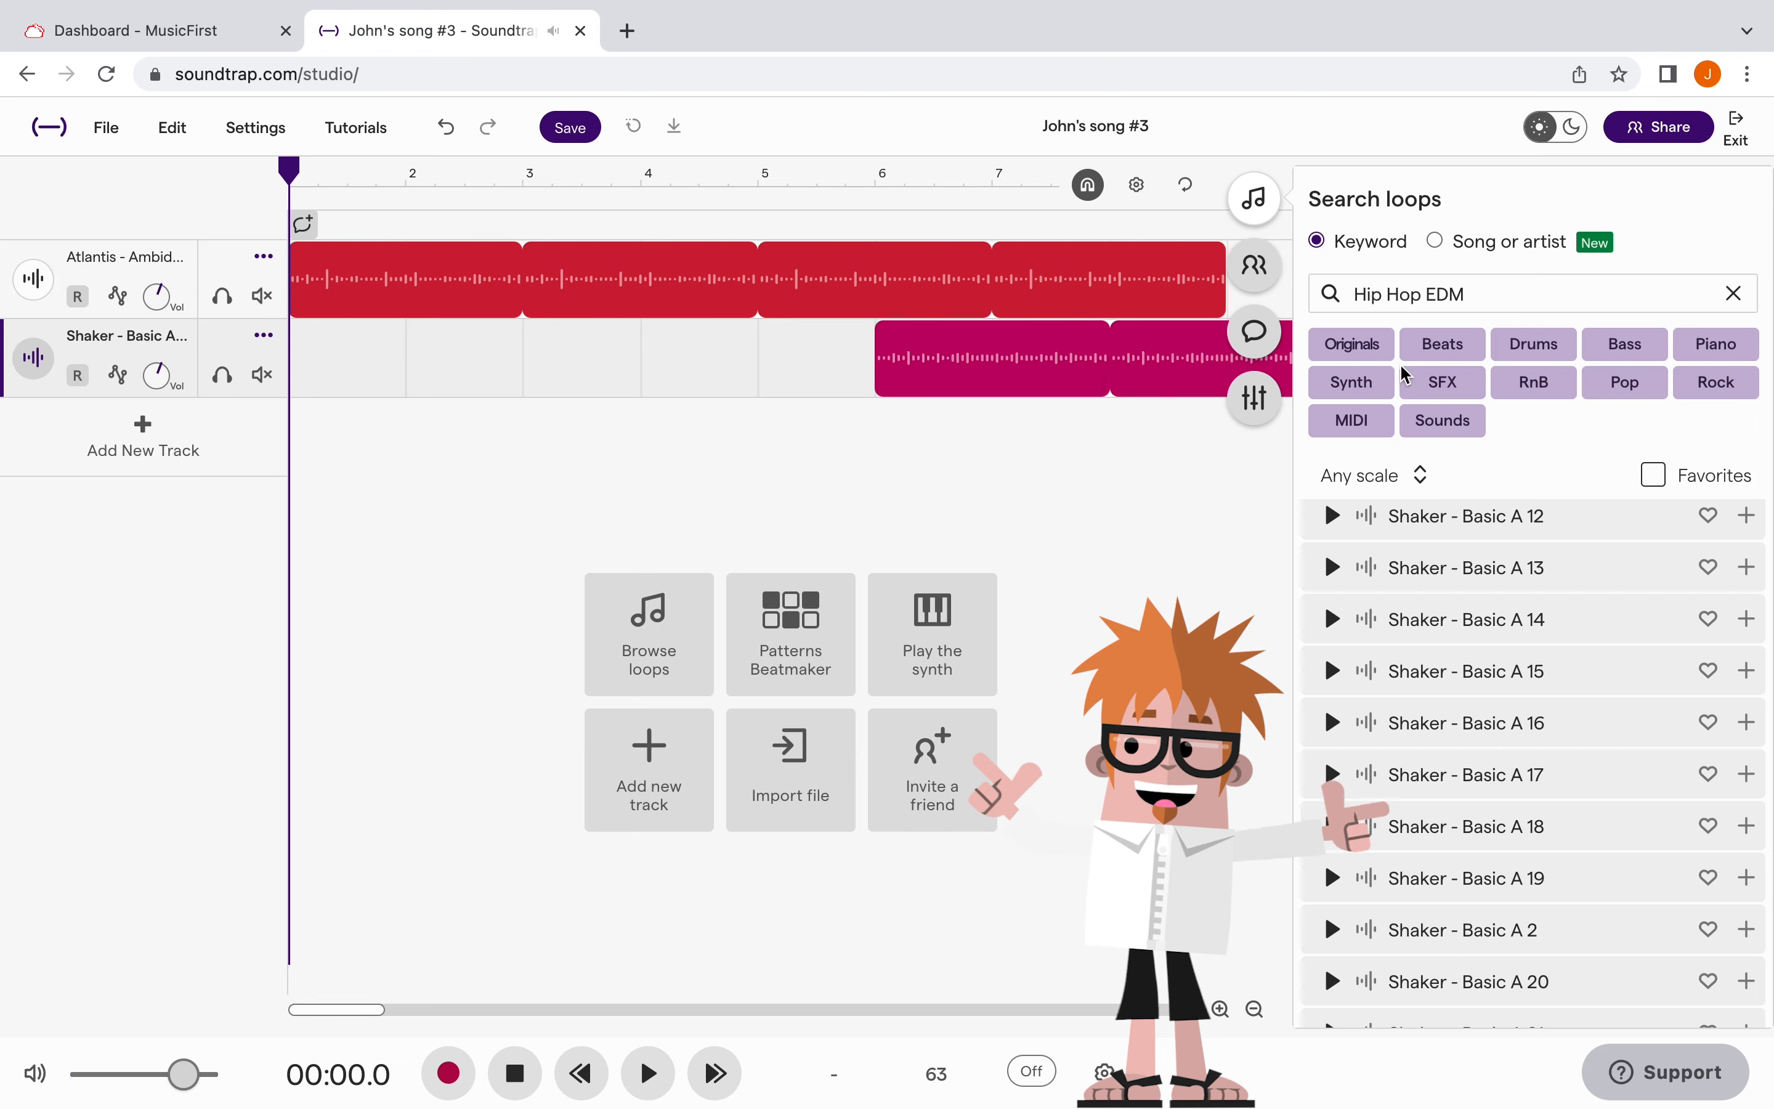
Step: Add Synth to the loop filters, place "Synth - Waterpiano 2" on a new track at about bar 4, and clear the filters
{"action": "left_click", "coordinate": [1351, 382]}
{"action": "left_click_drag", "start_coordinate": [1426, 741], "coordinate": [697, 517]}
{"action": "left_click", "coordinate": [1734, 294]}
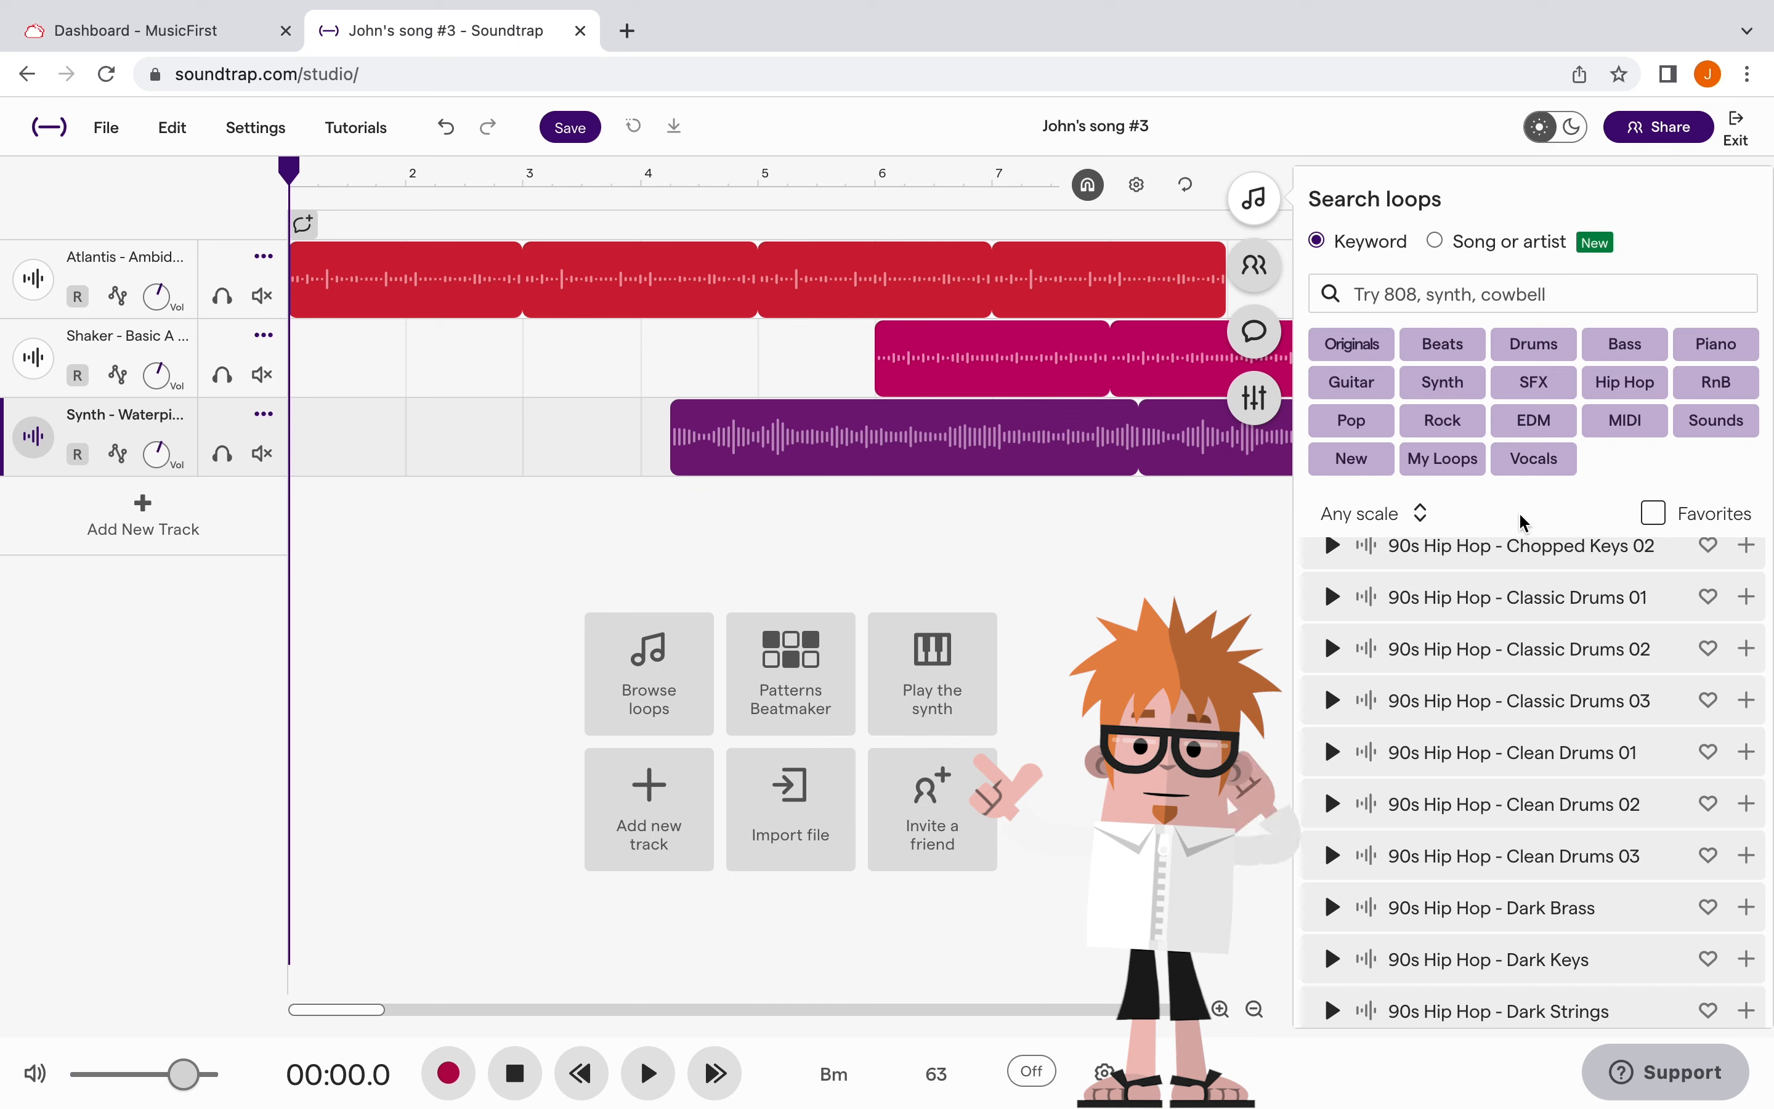
Step: Place "90s Hip Hop - Chopped Keys 02" on a new track, and add a Rock-filtered "Drums - Black Rust" loop on another at bar 1
{"action": "left_click_drag", "start_coordinate": [1521, 562], "coordinate": [936, 527]}
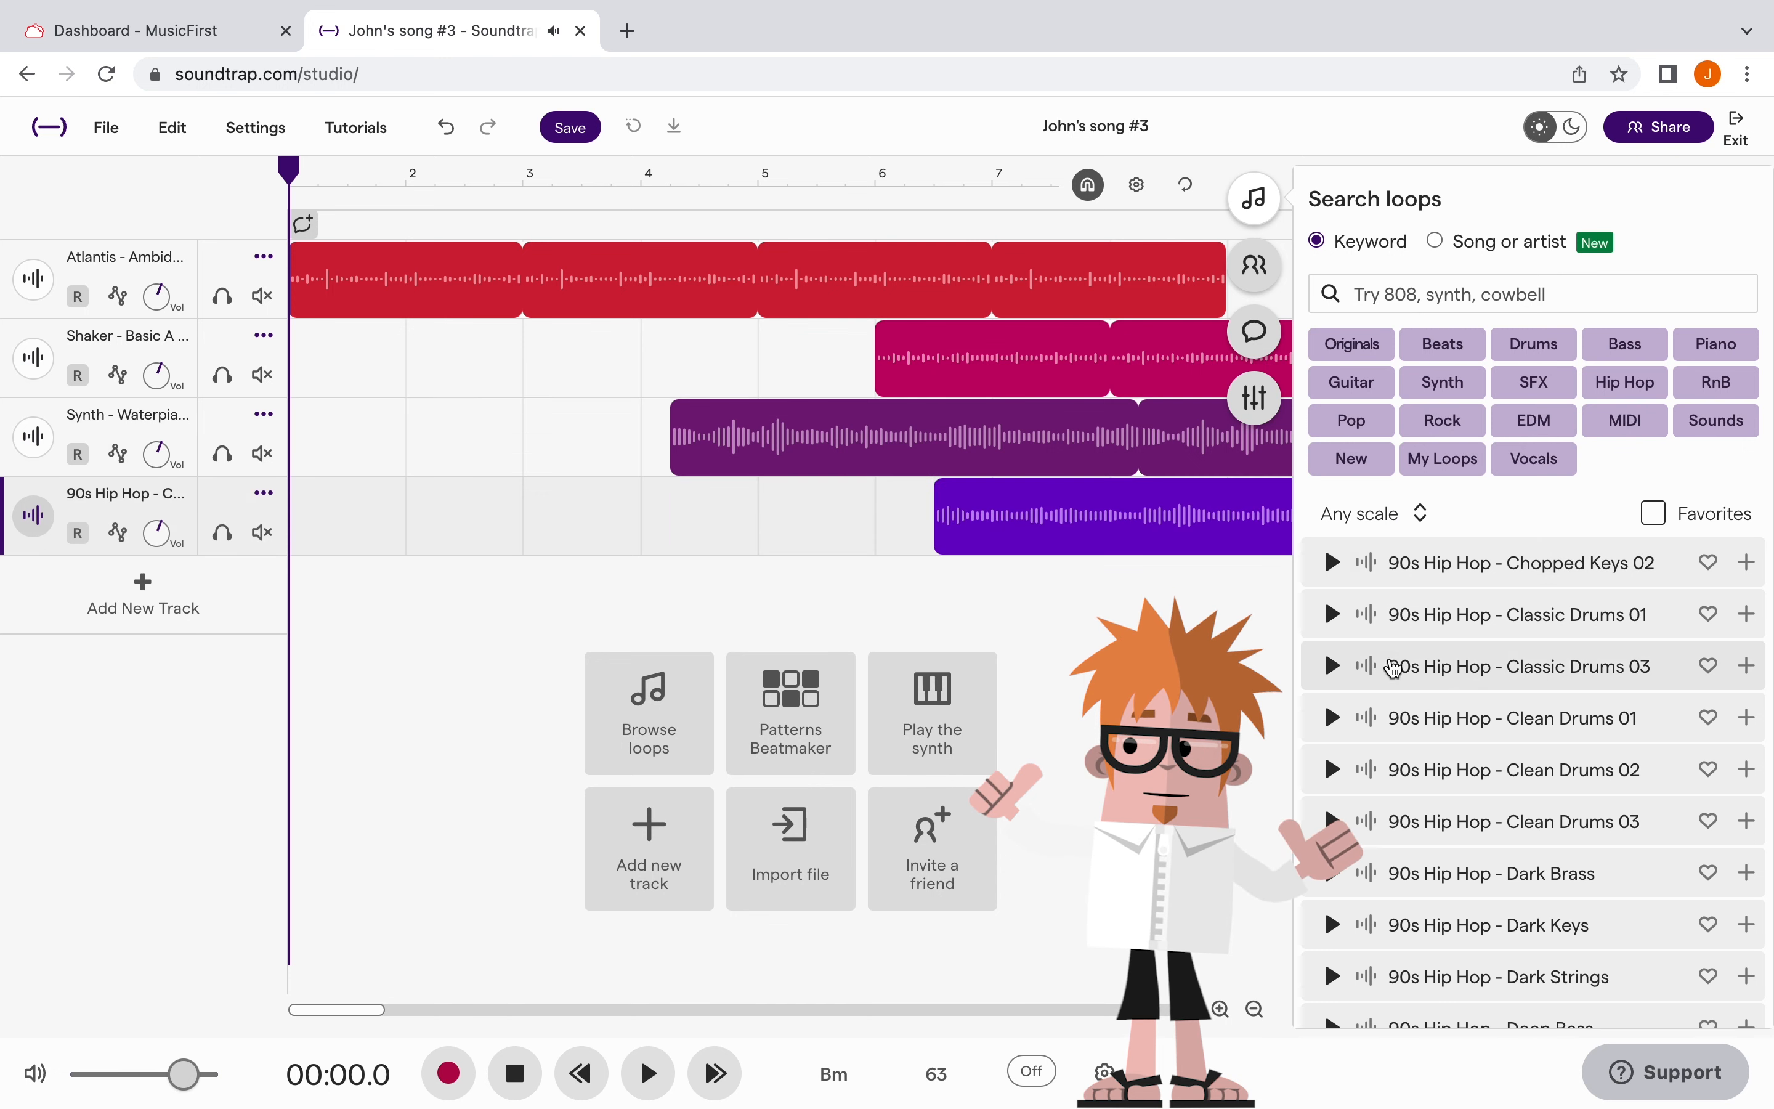
{"action": "left_click", "coordinate": [1443, 420]}
{"action": "left_click_drag", "start_coordinate": [1484, 670], "coordinate": [323, 627]}
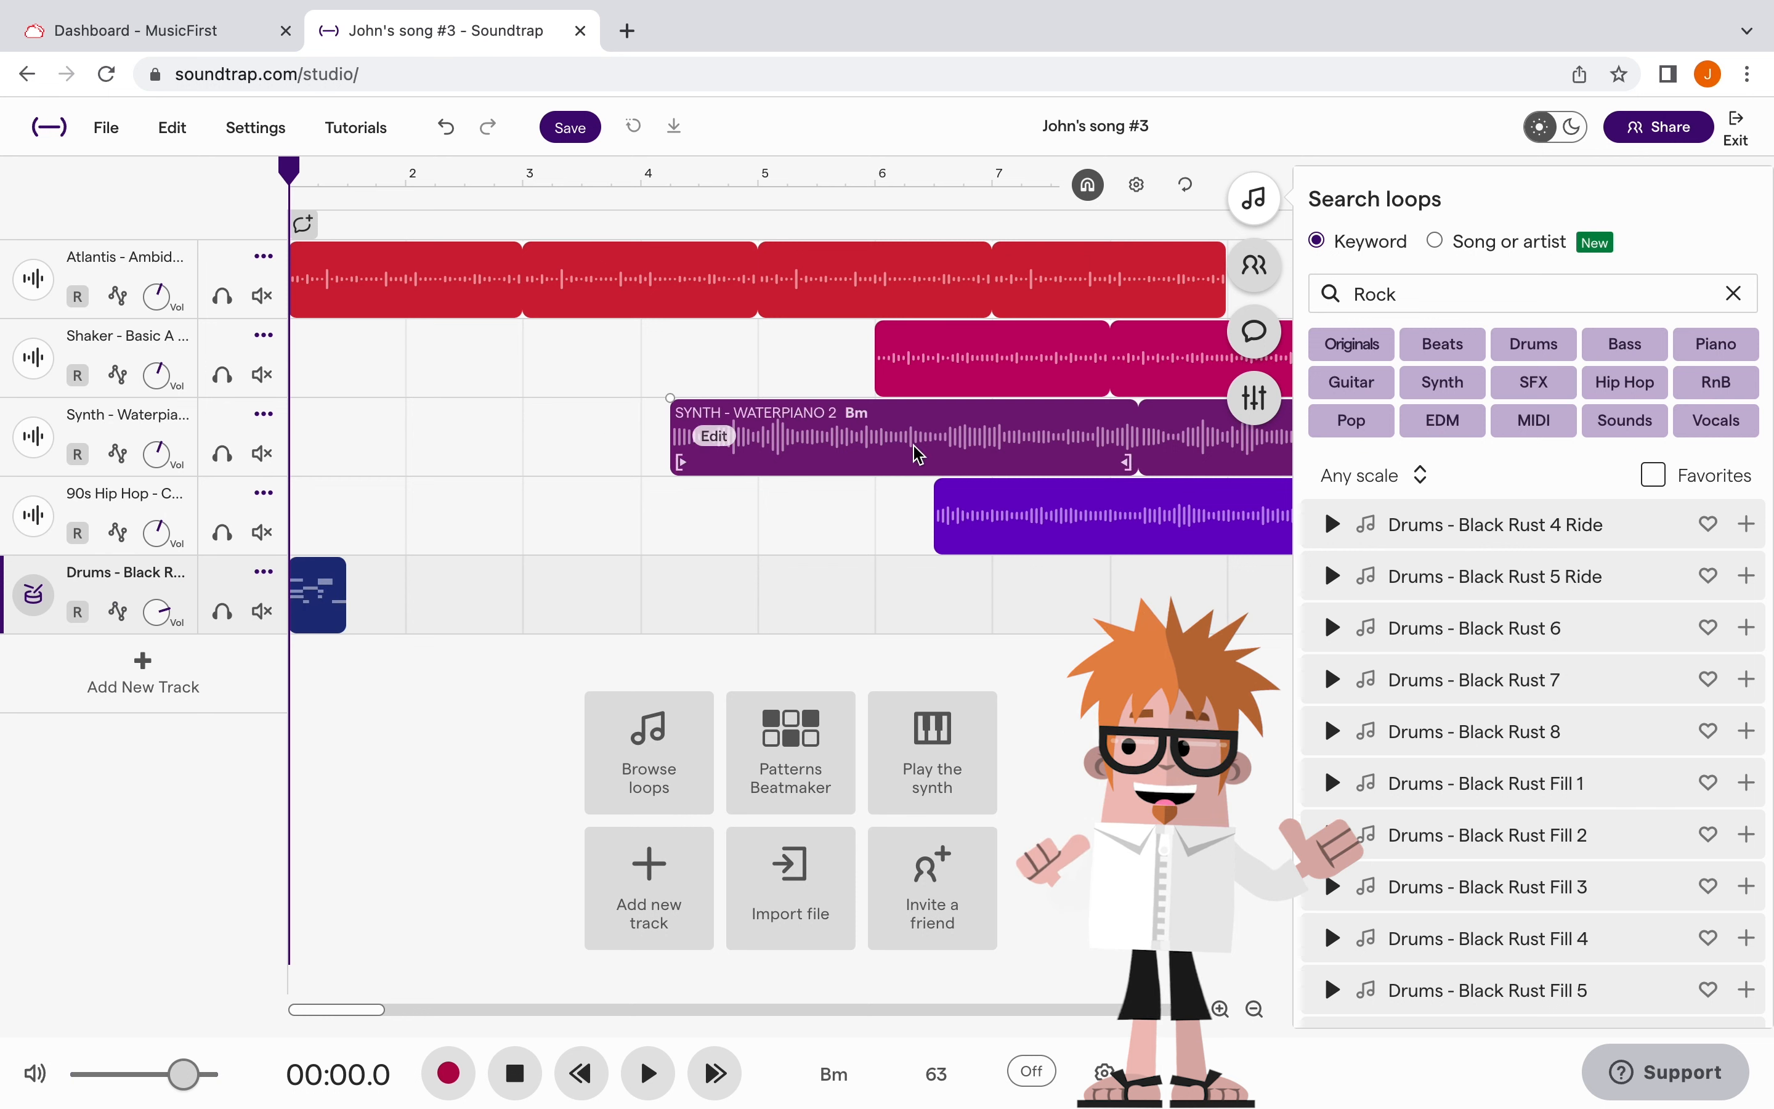
Step: Move the Chopped Keys, Waterpiano and Shaker loops to the beginning of the timeline so all tracks start at bar 1
{"action": "left_click_drag", "start_coordinate": [991, 500], "coordinate": [788, 499]}
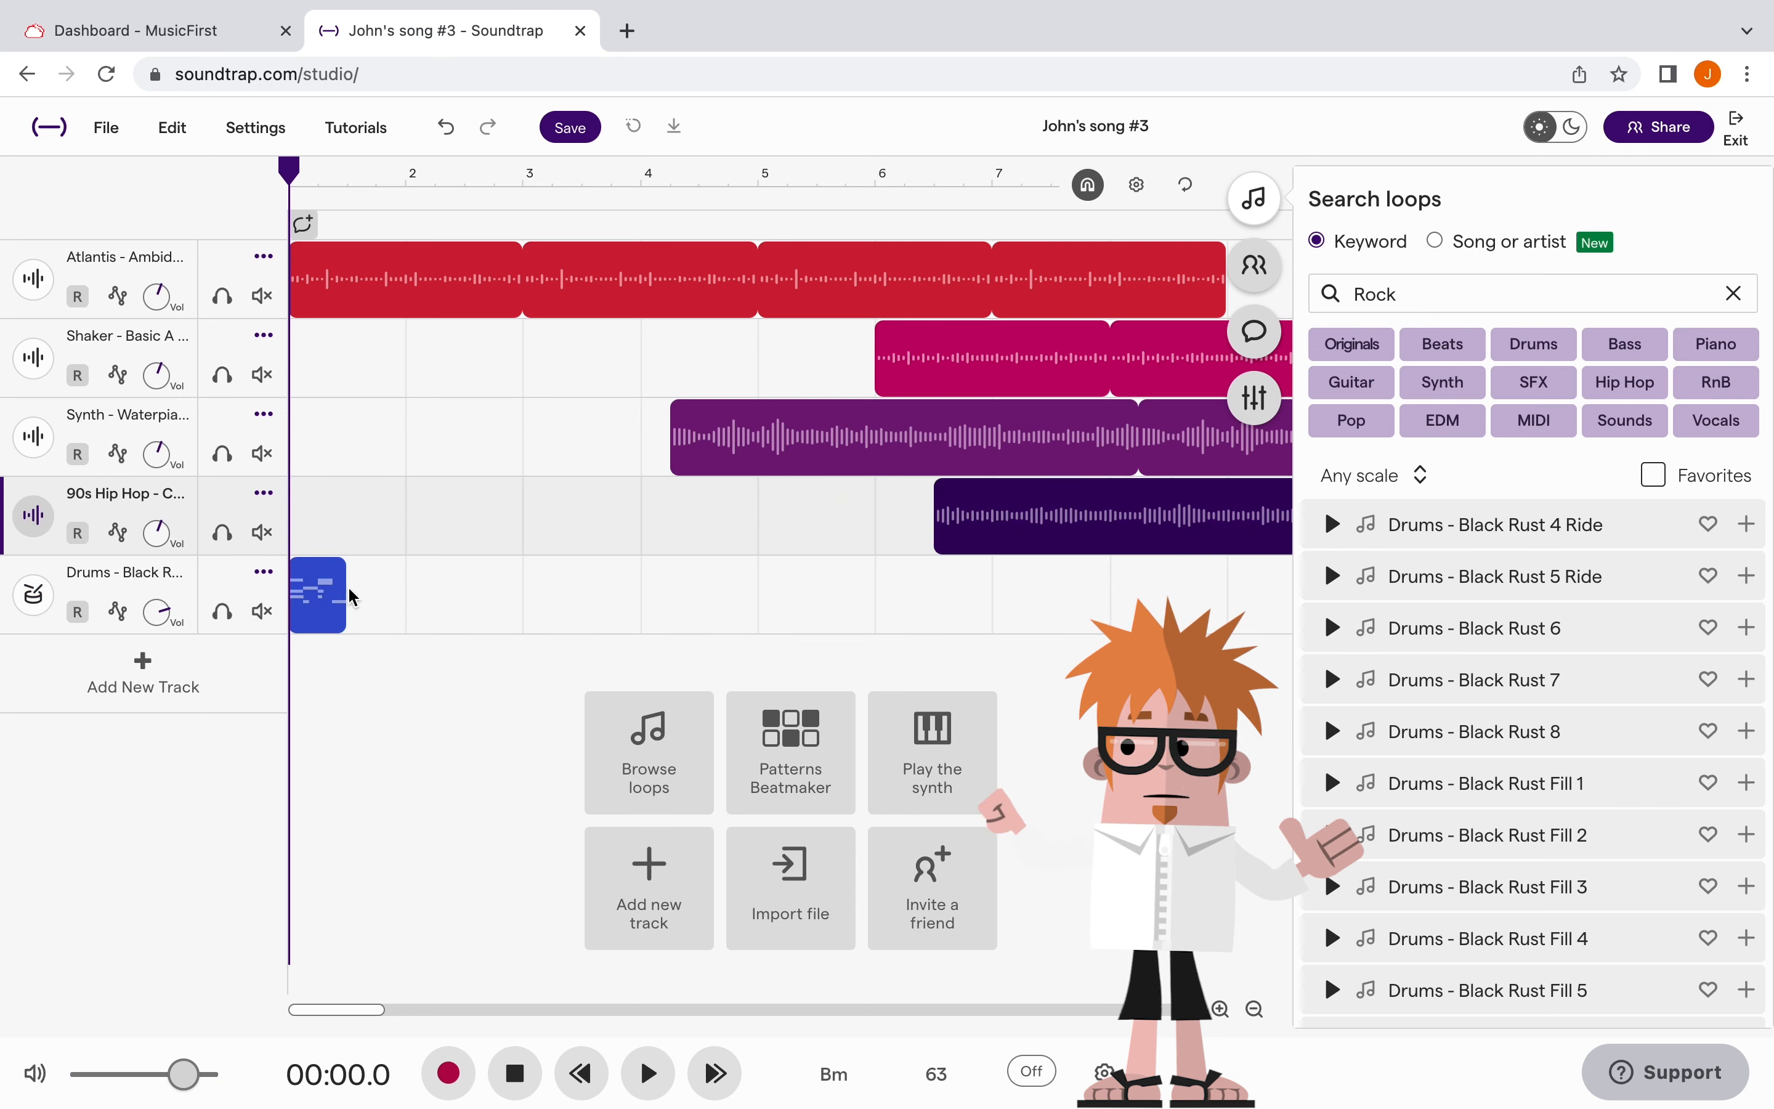
{"action": "left_click_drag", "start_coordinate": [1166, 514], "coordinate": [630, 543]}
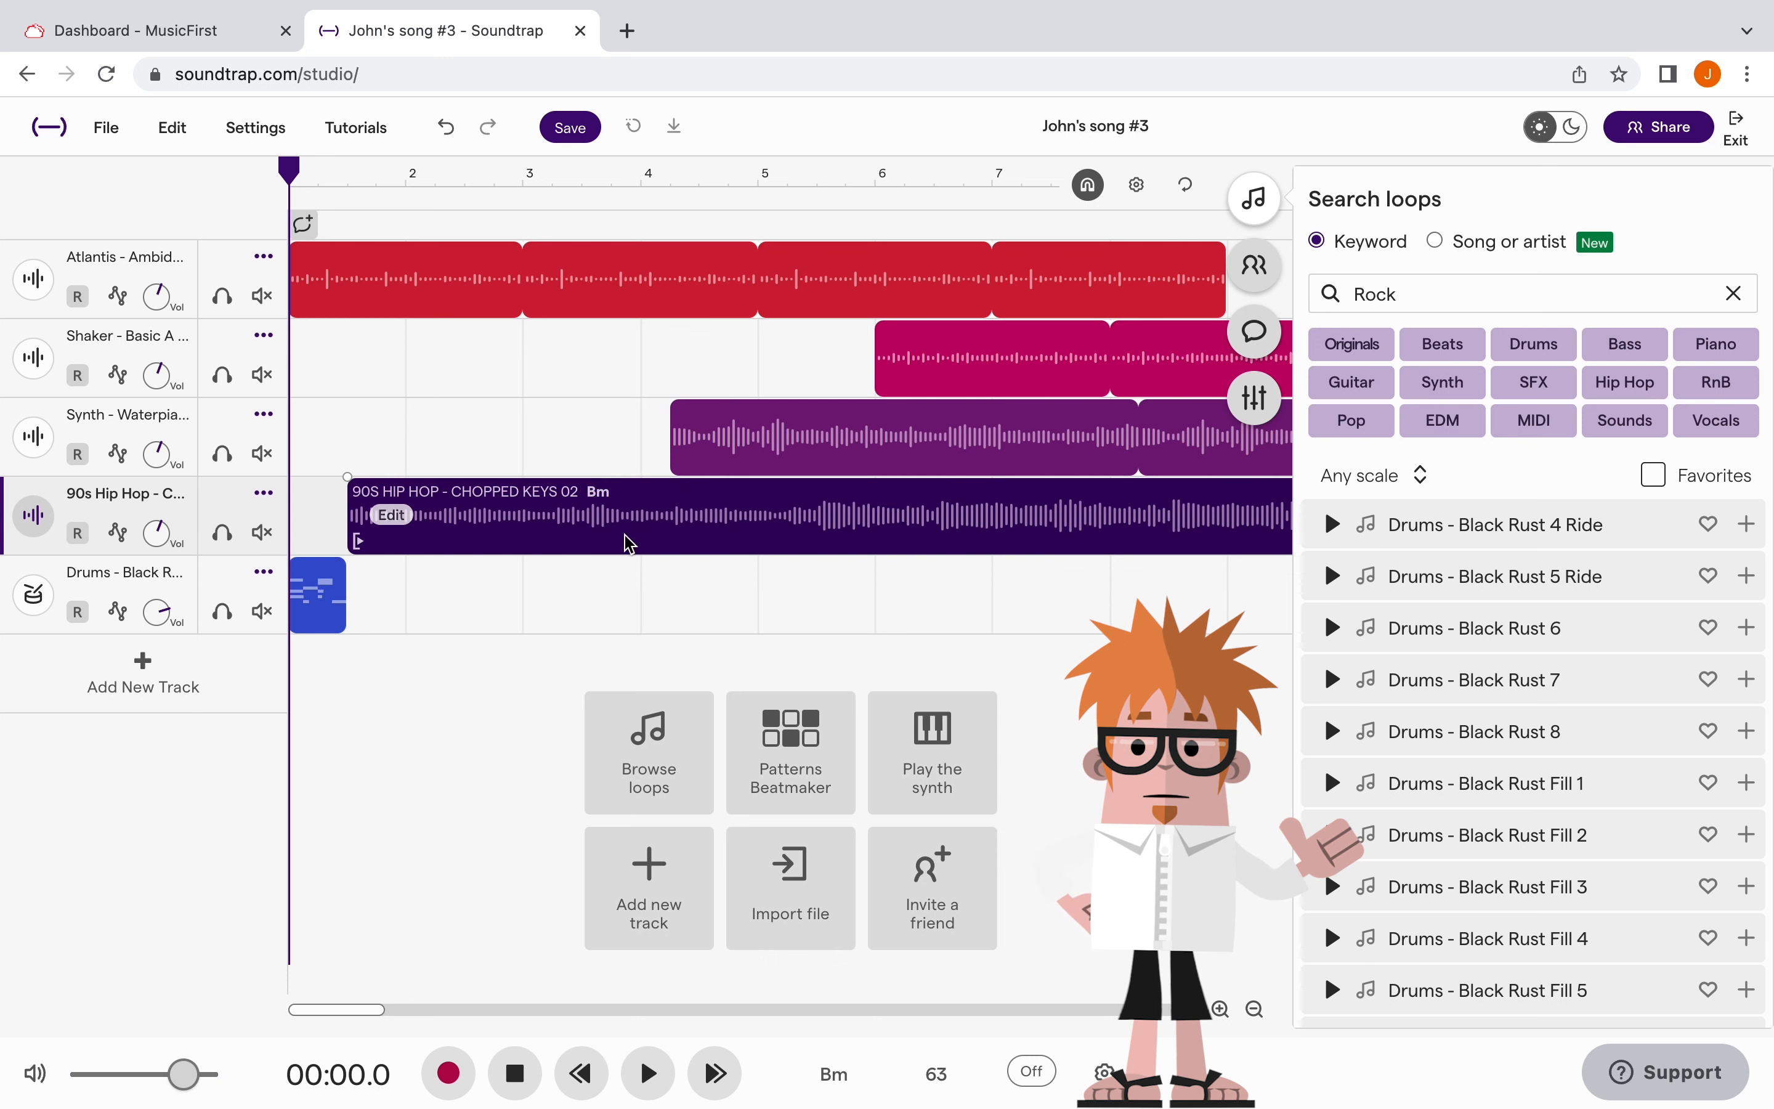
{"action": "left_click_drag", "start_coordinate": [931, 462], "coordinate": [551, 470]}
{"action": "left_click_drag", "start_coordinate": [1003, 374], "coordinate": [429, 377]}
{"action": "left_click_drag", "start_coordinate": [392, 513], "coordinate": [336, 515]}
{"action": "left_click", "coordinate": [594, 436]}
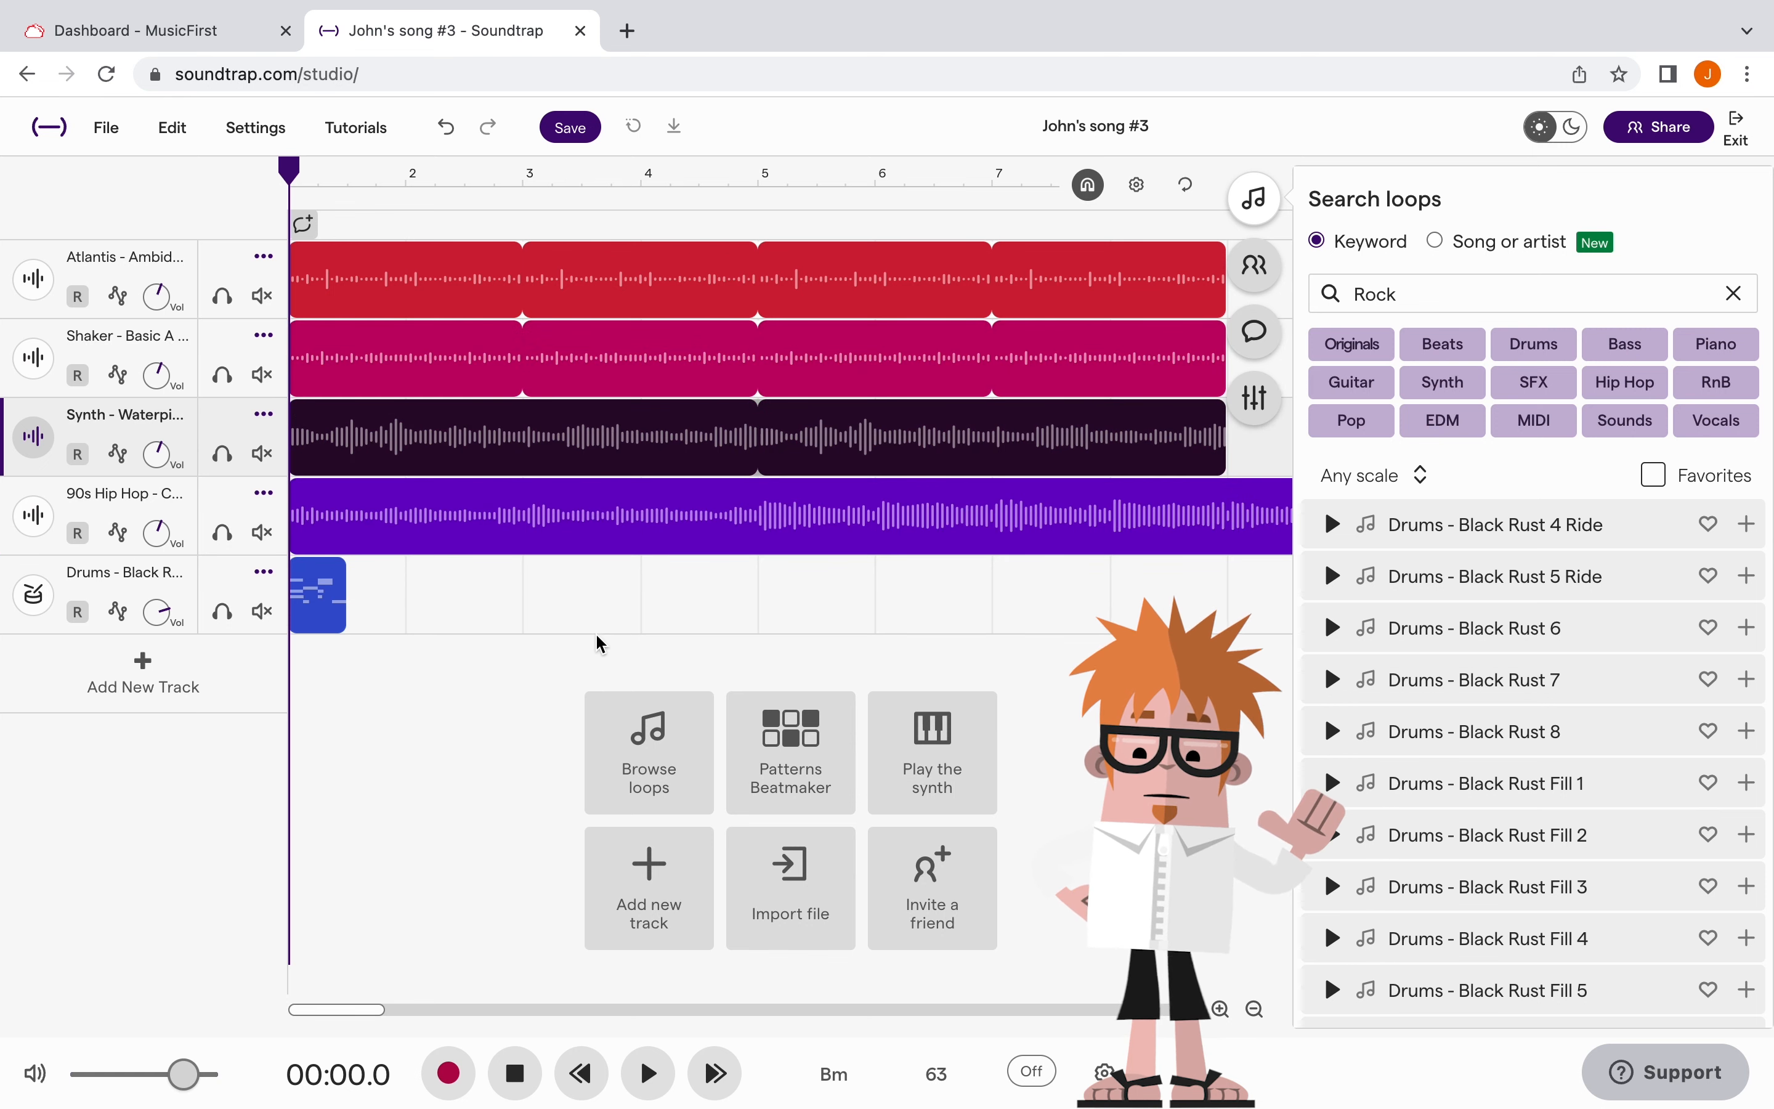
Step: Deselect the loop, play the aligned tracks together from the start for a few seconds, and pause playback
{"action": "left_click", "coordinate": [593, 653]}
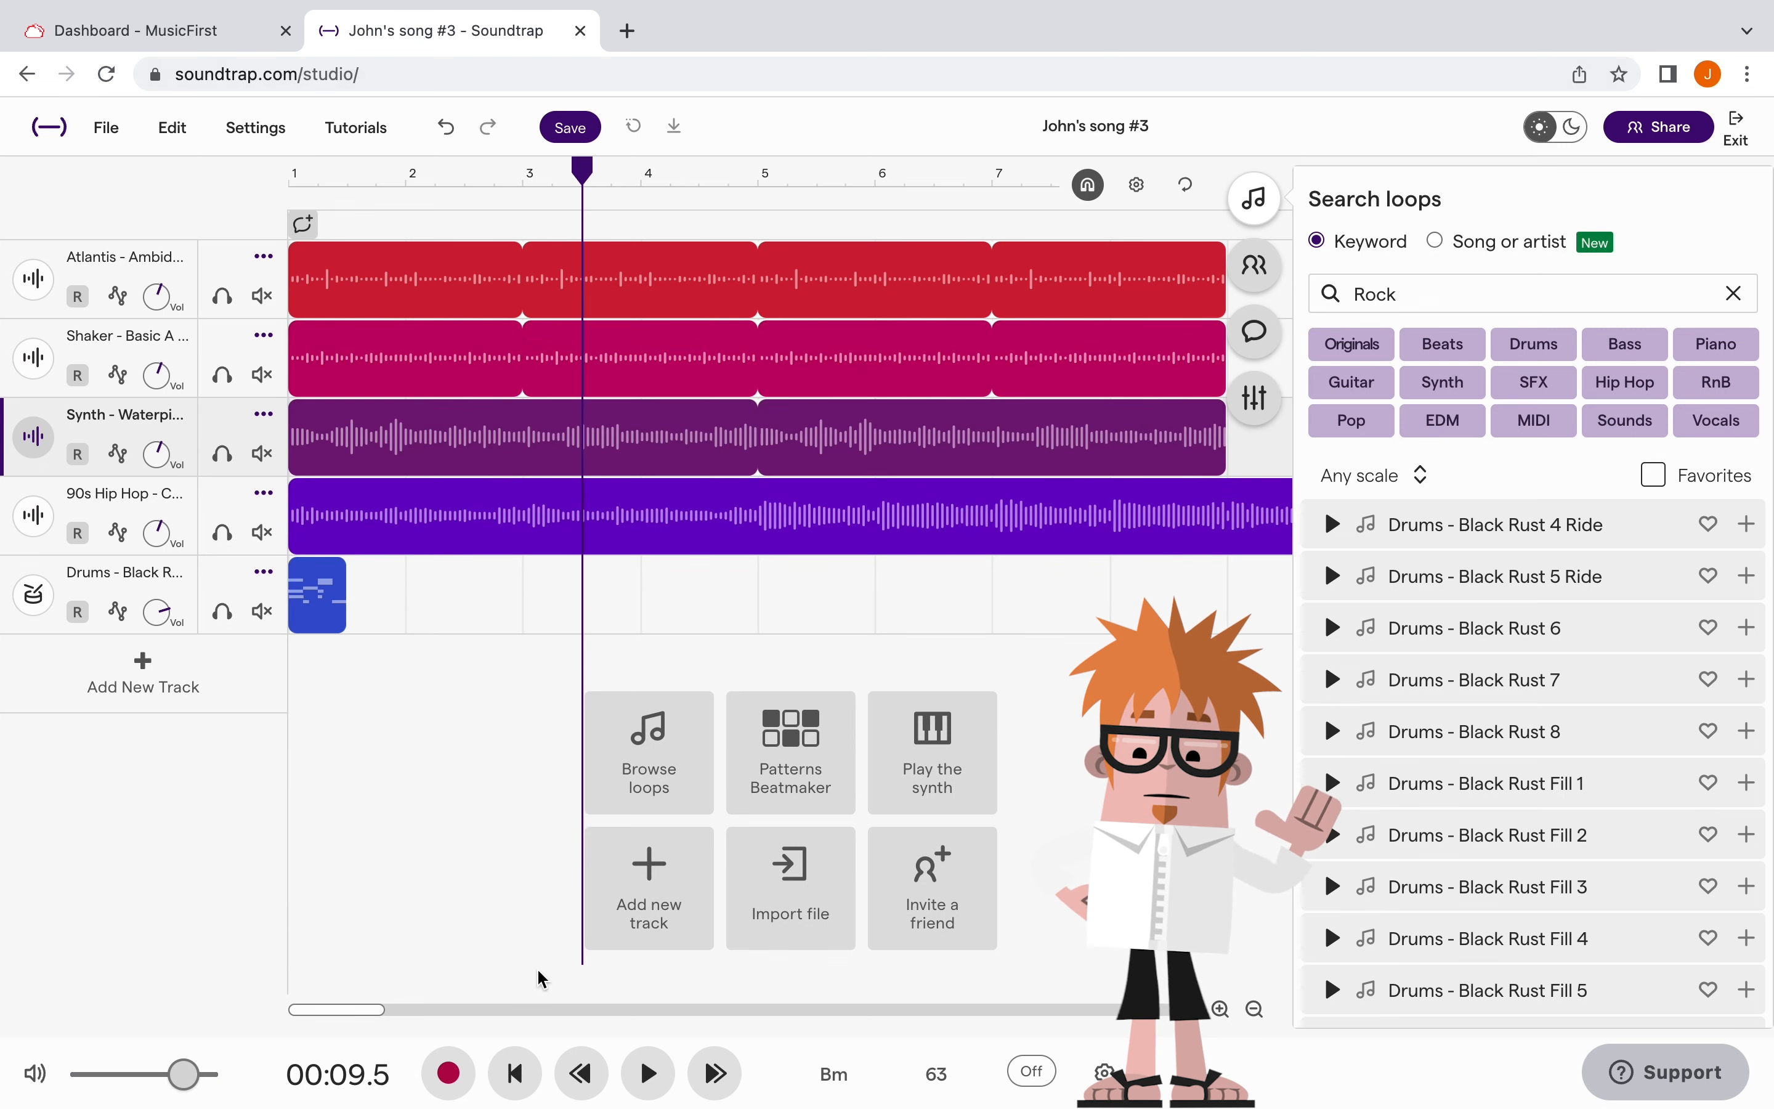
{"action": "left_click", "coordinate": [648, 1075]}
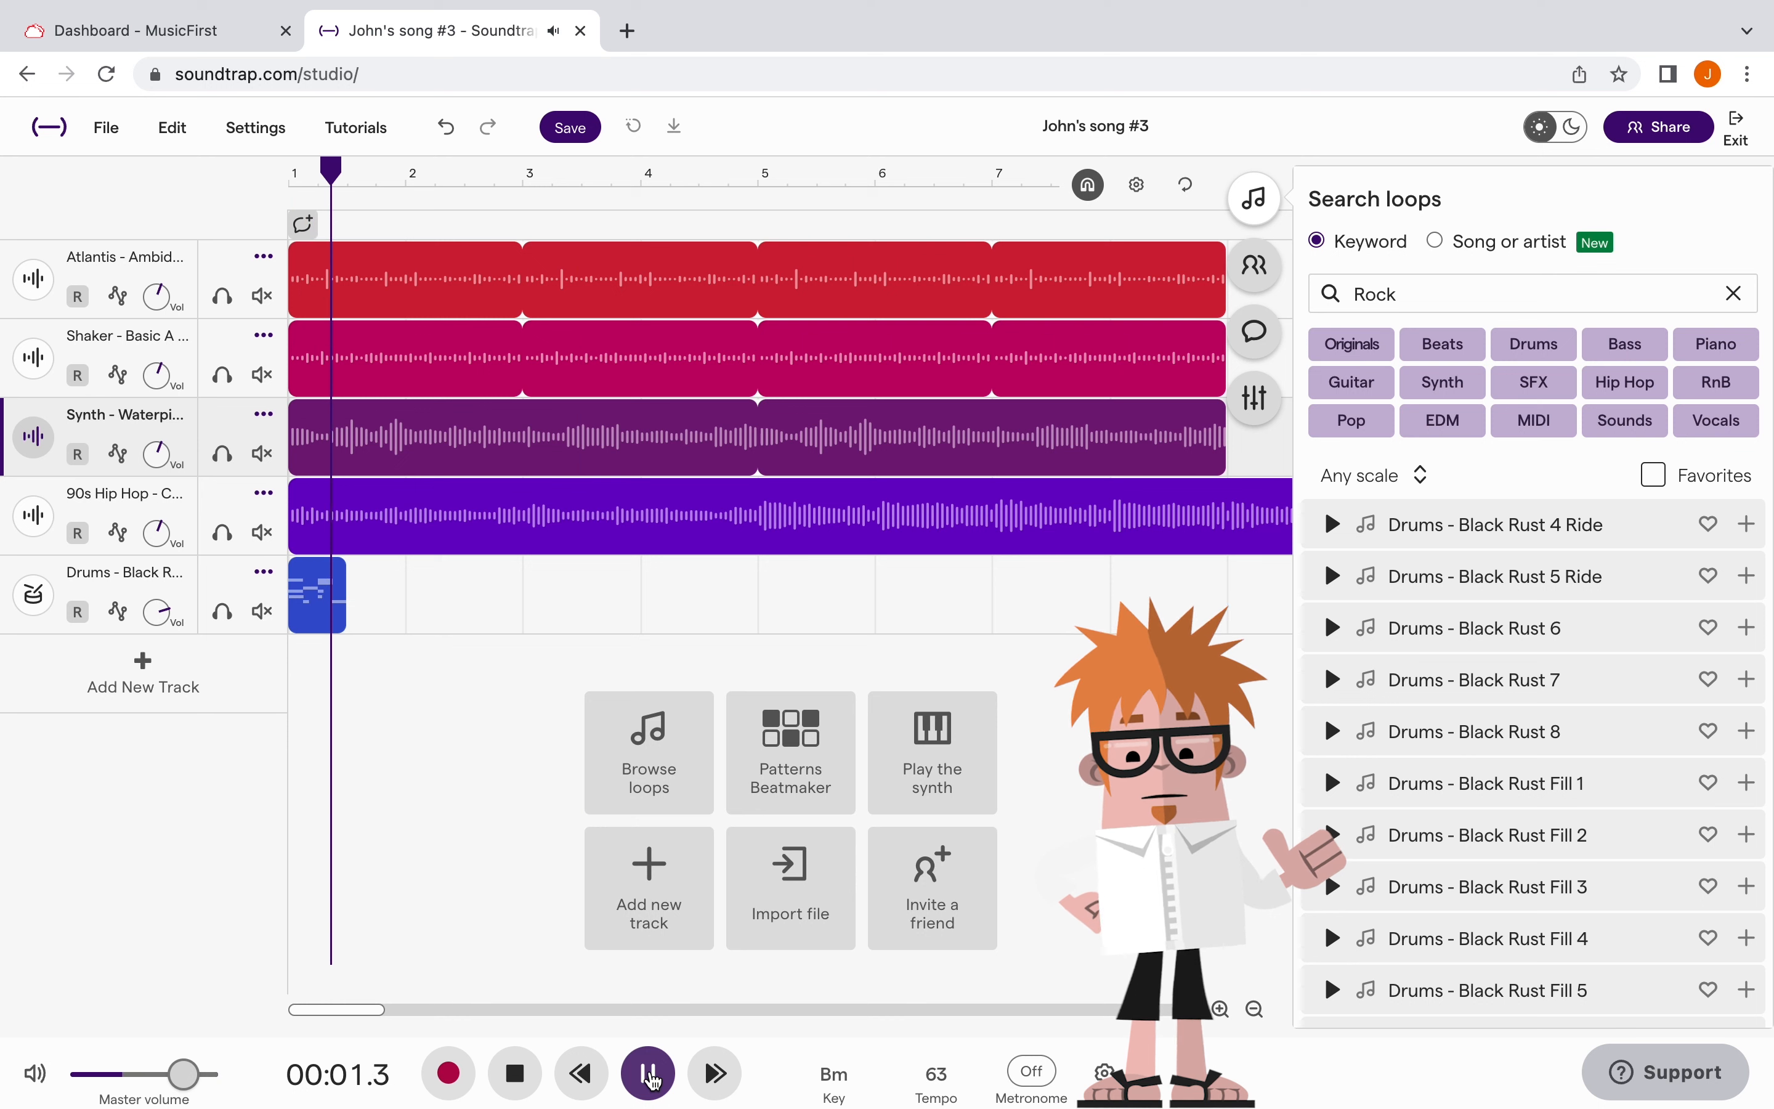
{"action": "left_click", "coordinate": [648, 1074]}
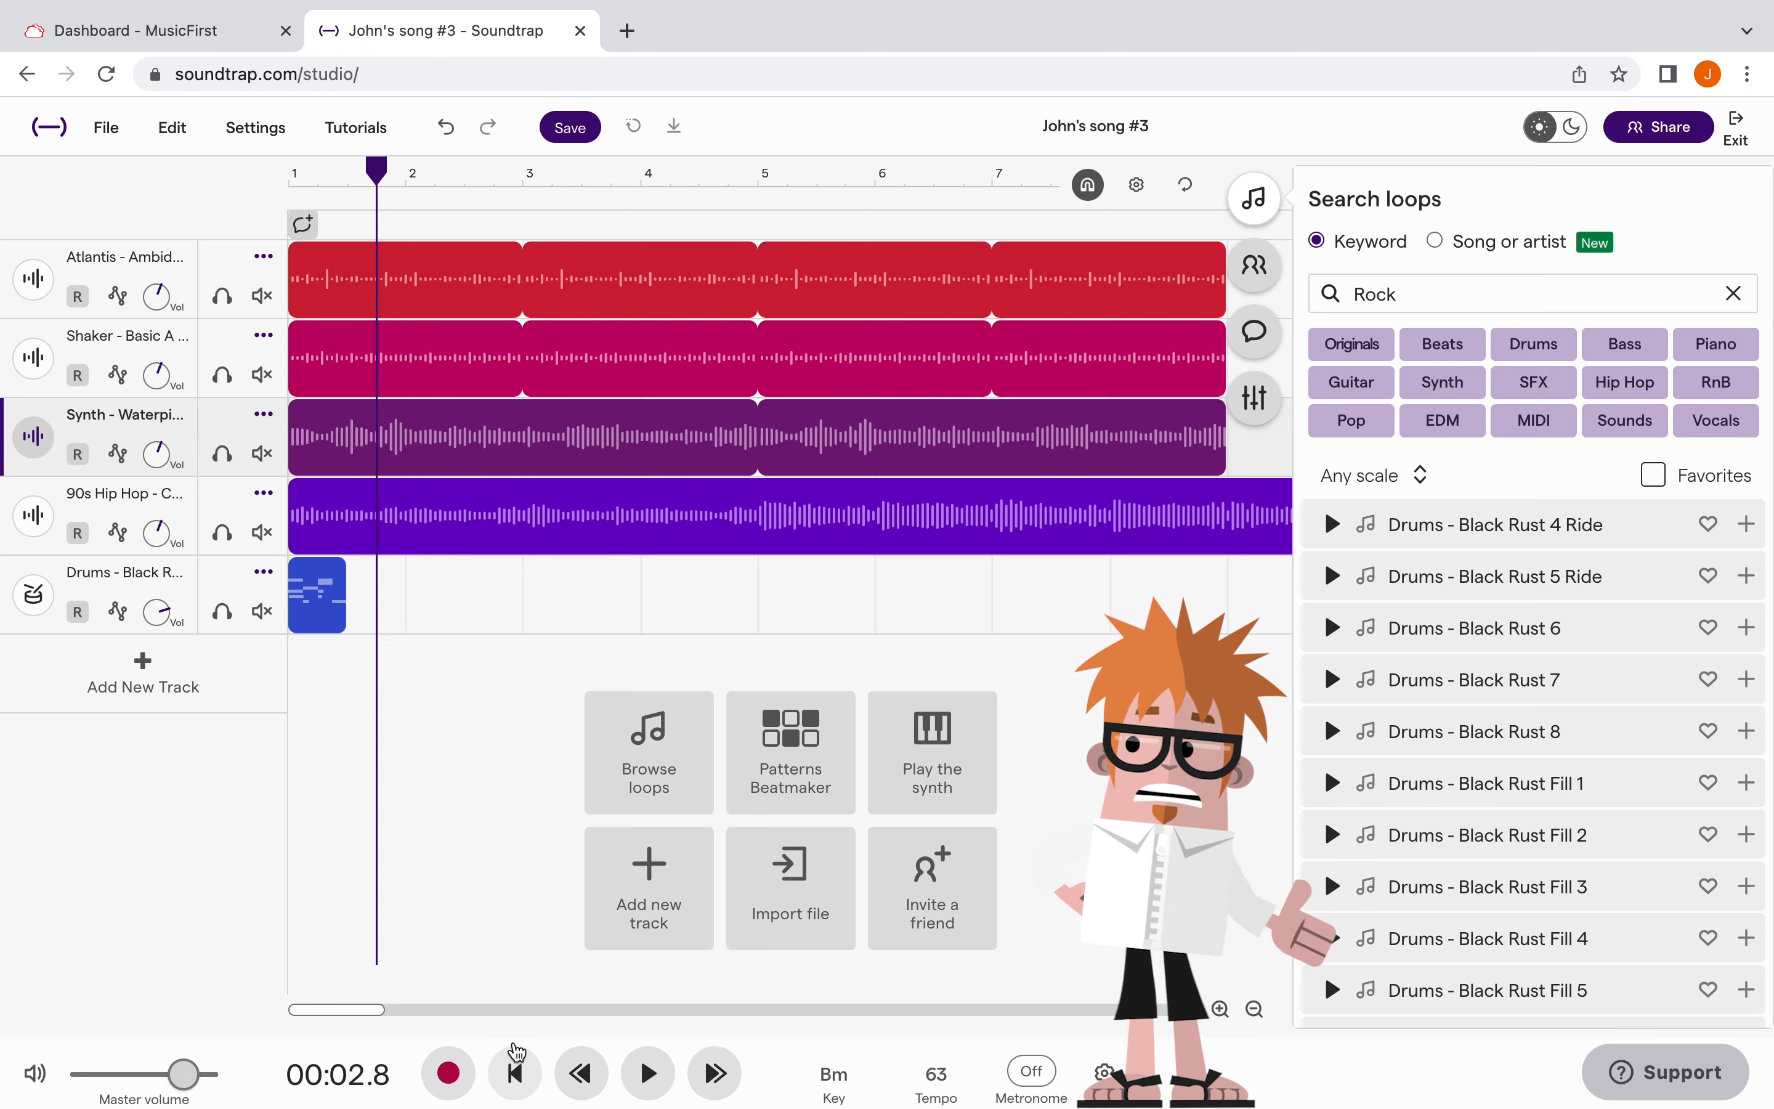
Step: Stagger the loops by moving Chopped Keys to about bar 1.75, Waterpiano to about bar 1.25 and the Shaker to bar 2
{"action": "left_click_drag", "start_coordinate": [448, 515], "coordinate": [545, 513]}
{"action": "mouse_move", "coordinate": [491, 443]}
{"action": "left_mouse_down"}
{"action": "mouse_move", "coordinate": [579, 443]}
{"action": "mouse_move", "coordinate": [521, 443]}
{"action": "left_mouse_up"}
{"action": "left_click_drag", "start_coordinate": [513, 366], "coordinate": [630, 366]}
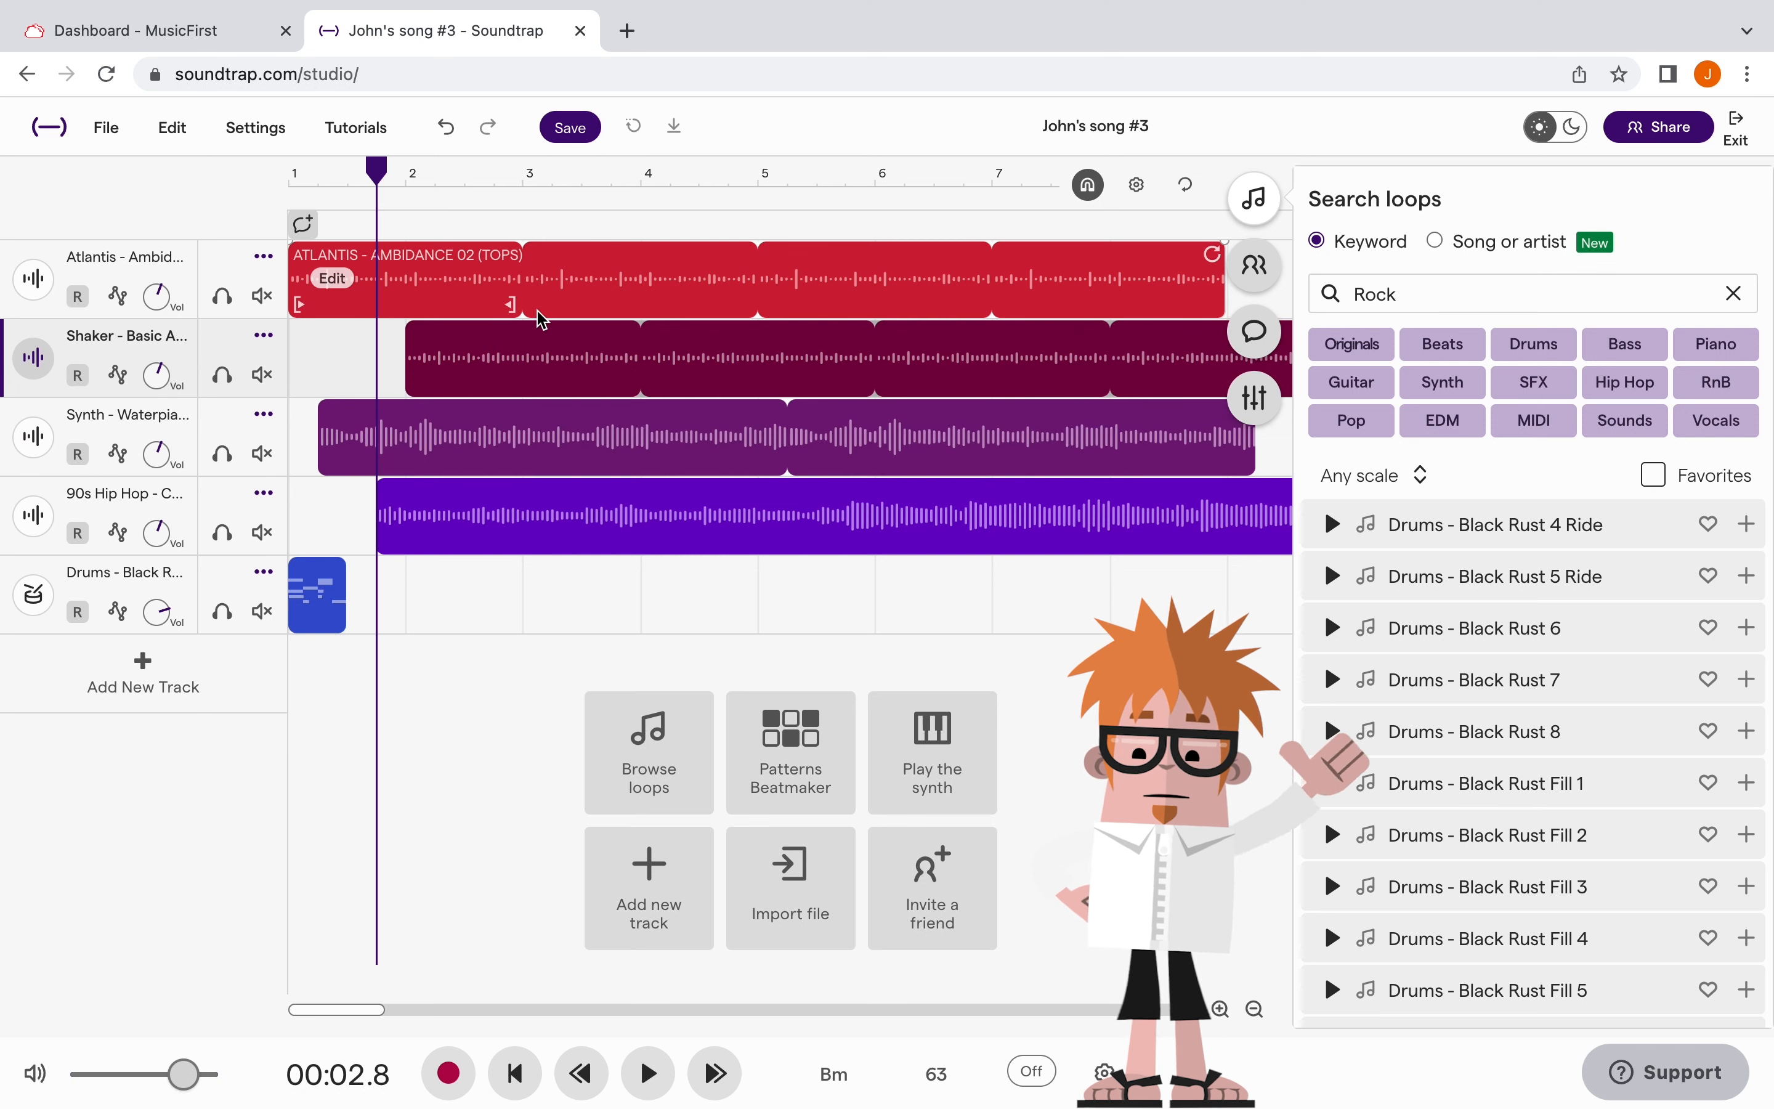